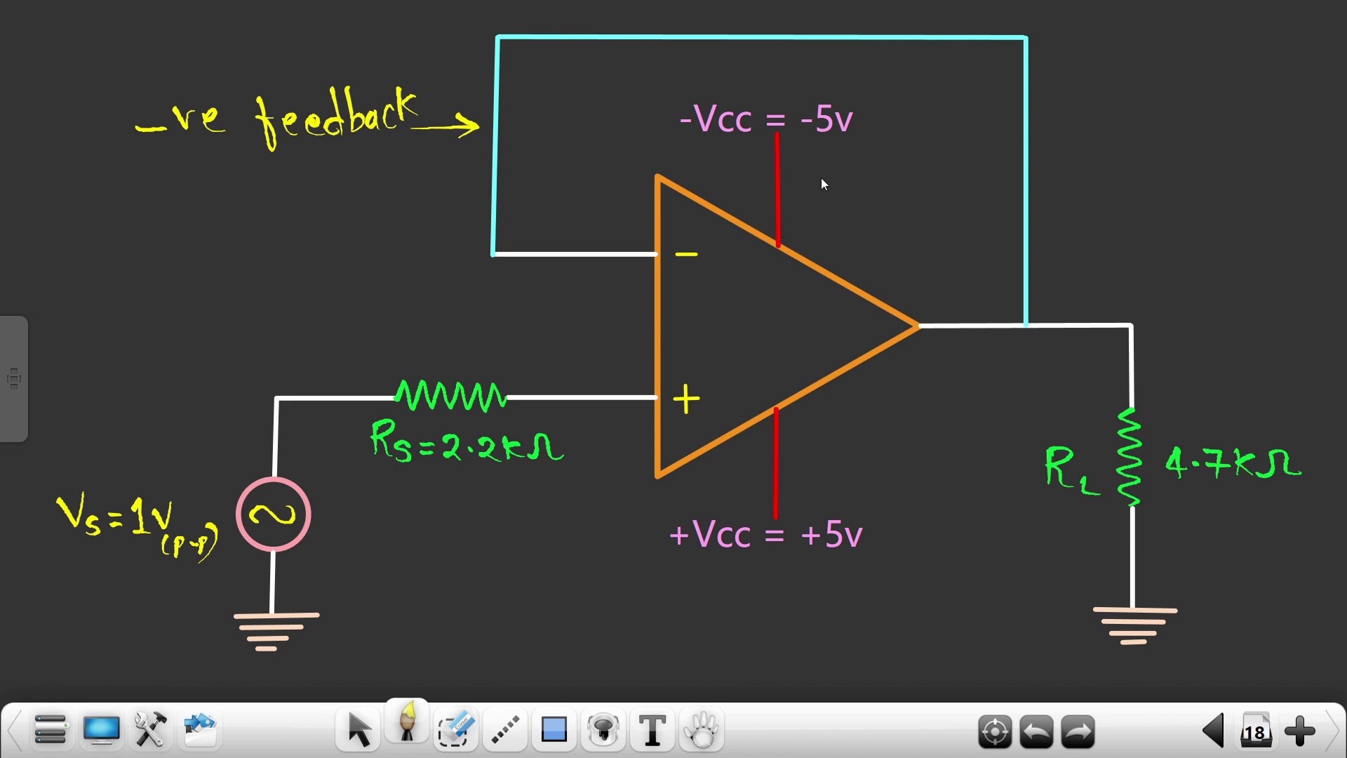
# Switch to the Proteus schematic to examine the op-amp circuit with negative feedback, and return to the whiteboard
pyautogui.click(102, 731)
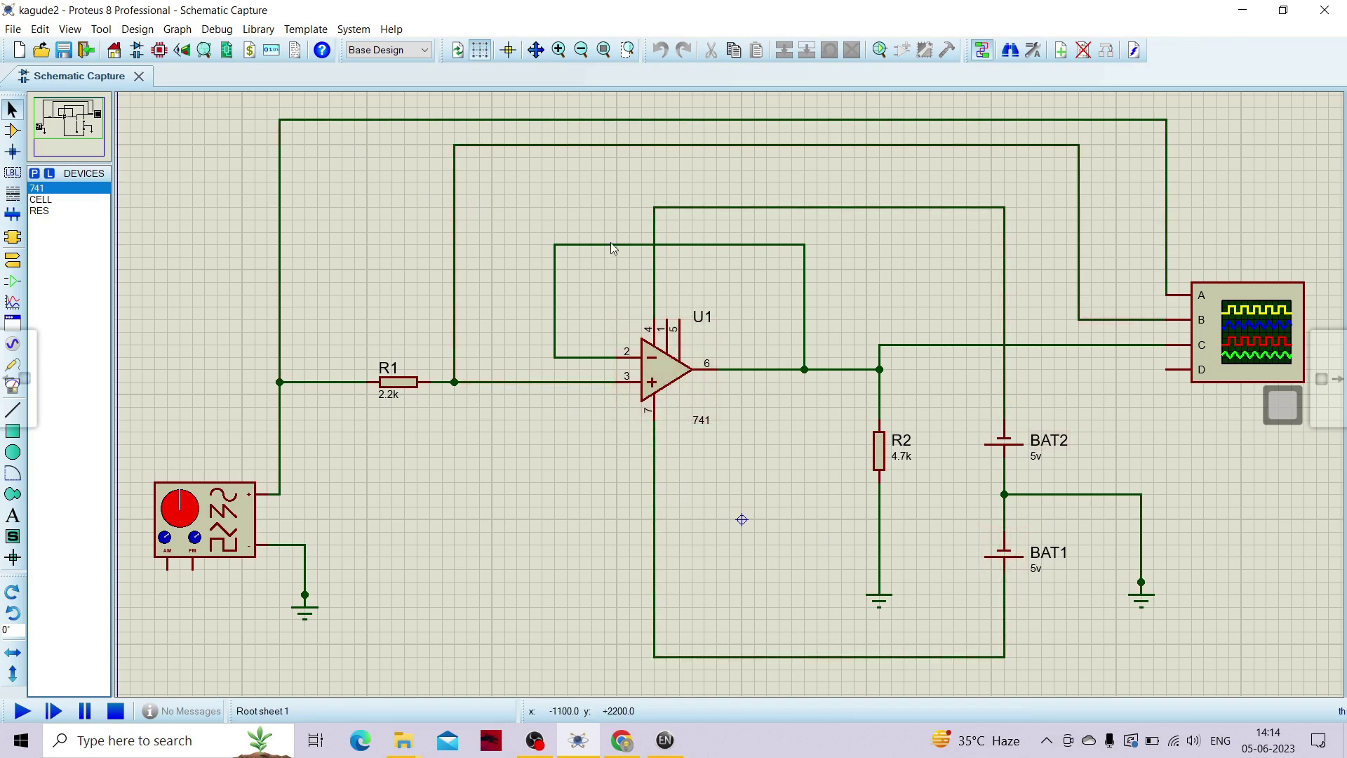
pyautogui.click(1294, 390)
pyautogui.click(1283, 355)
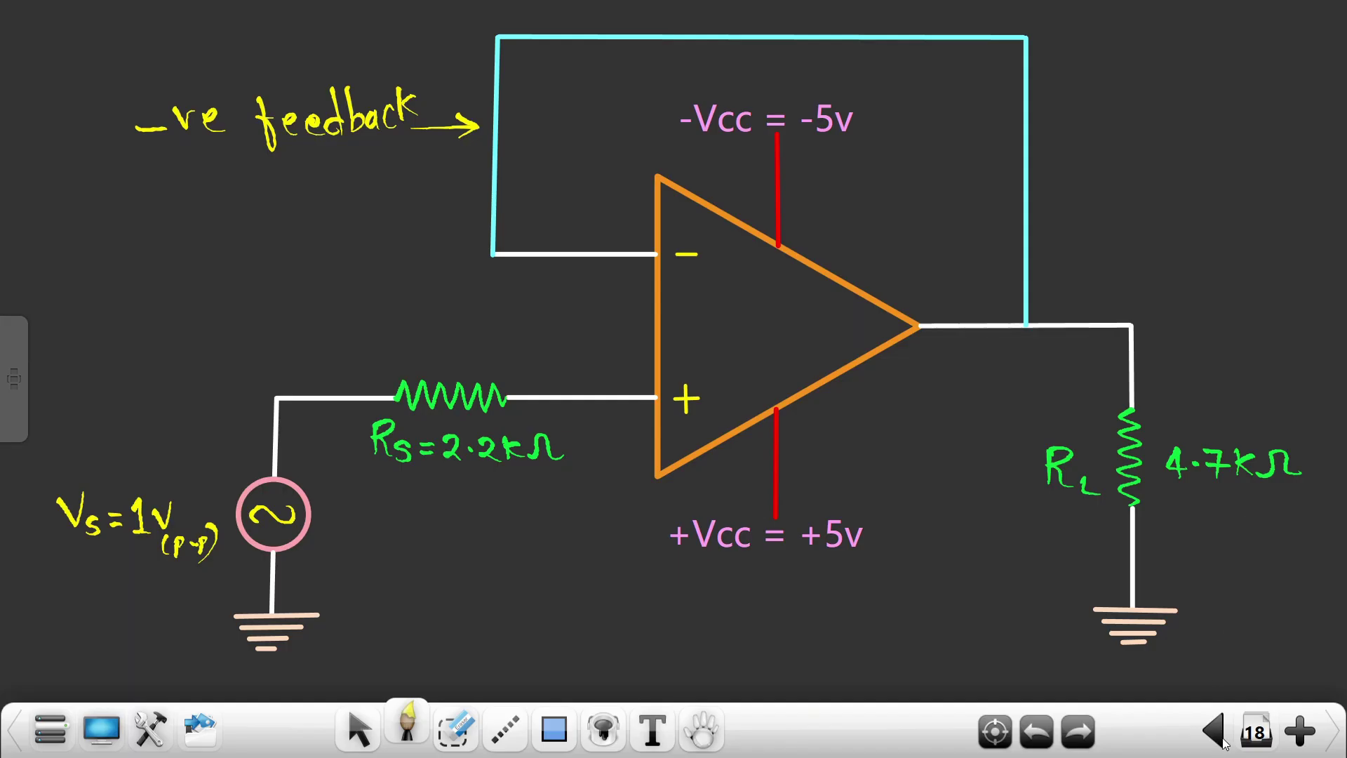
# Go back through the whiteboard pages to the 741 pinout diagram on page 4
pyautogui.click(1221, 740)
pyautogui.click(1222, 741)
pyautogui.click(1222, 740)
pyautogui.click(1222, 740)
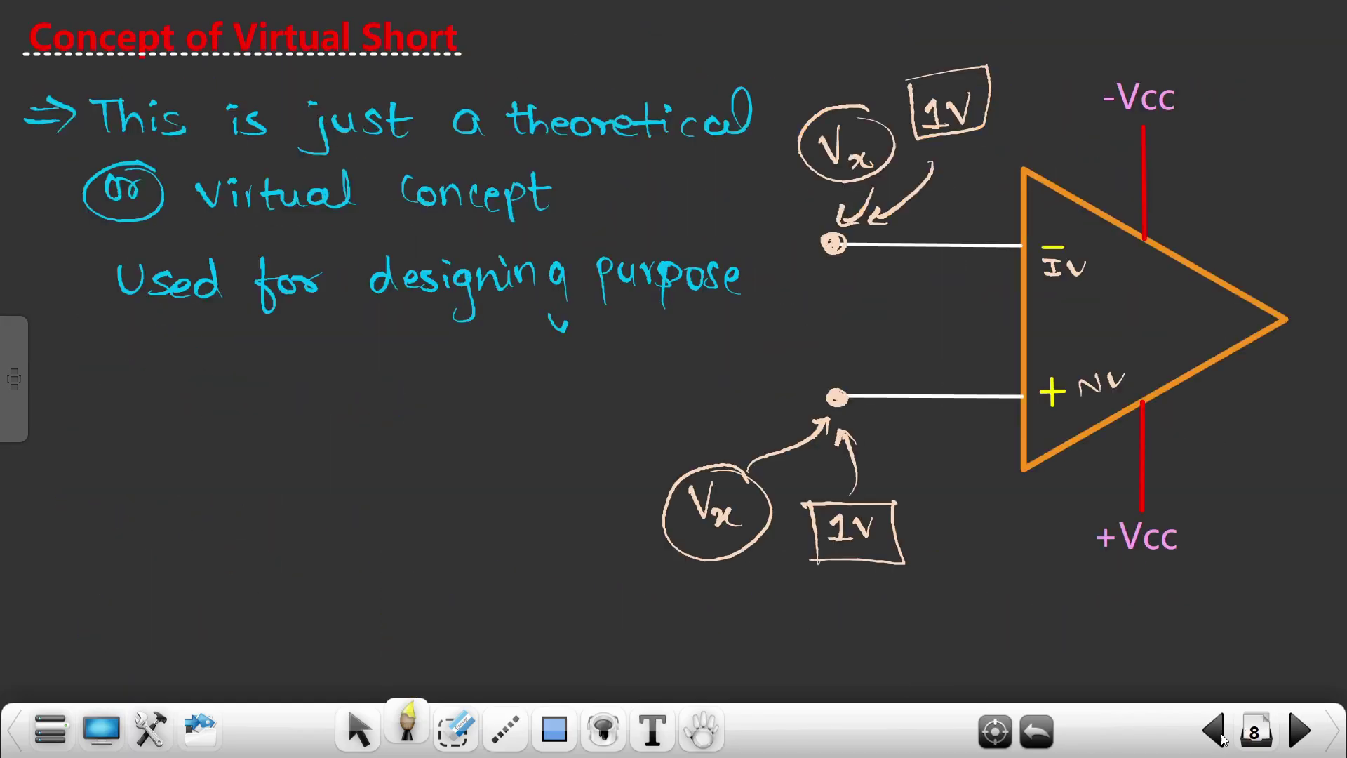
pyautogui.click(1221, 737)
pyautogui.click(1222, 737)
pyautogui.click(1227, 734)
pyautogui.click(1229, 731)
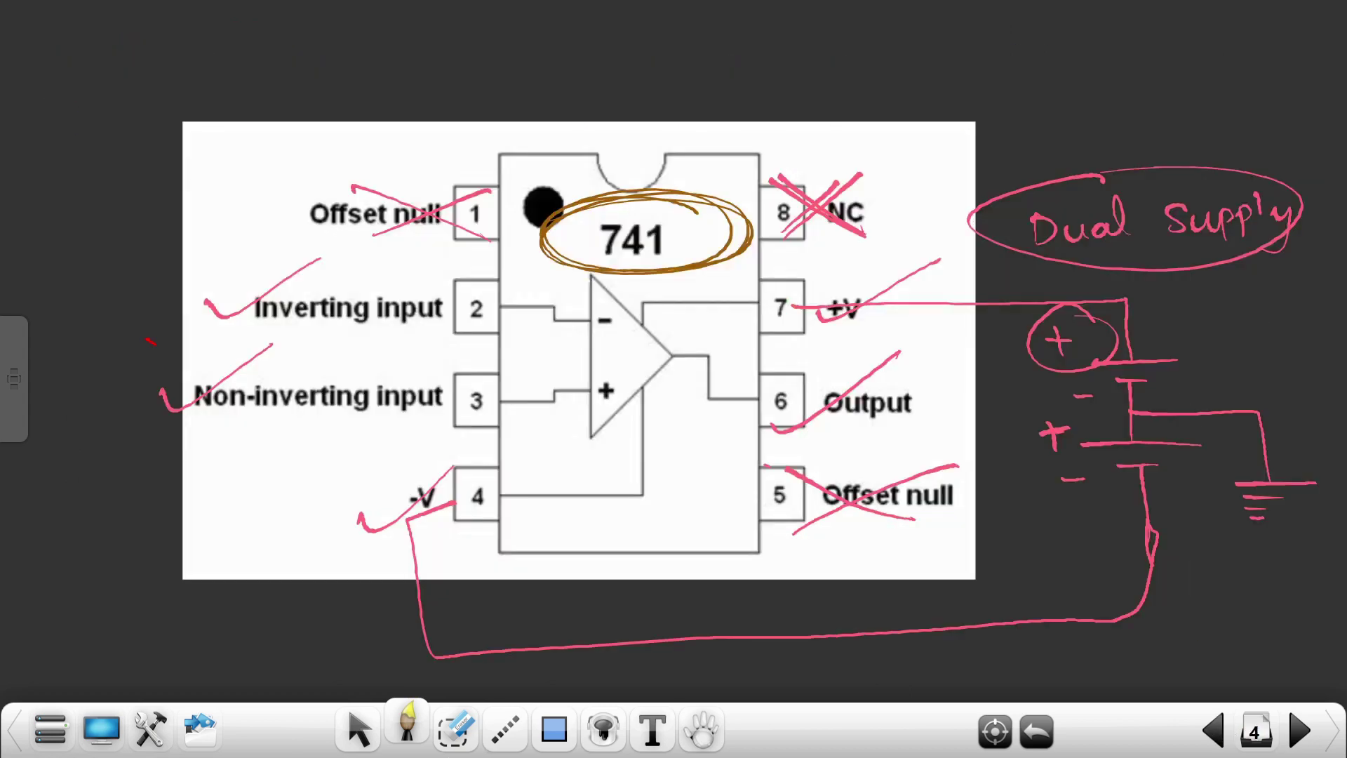
# Erase the pink check marks and lines covering the +V label at pin 7 and the -V label at pin 4
pyautogui.click(456, 727)
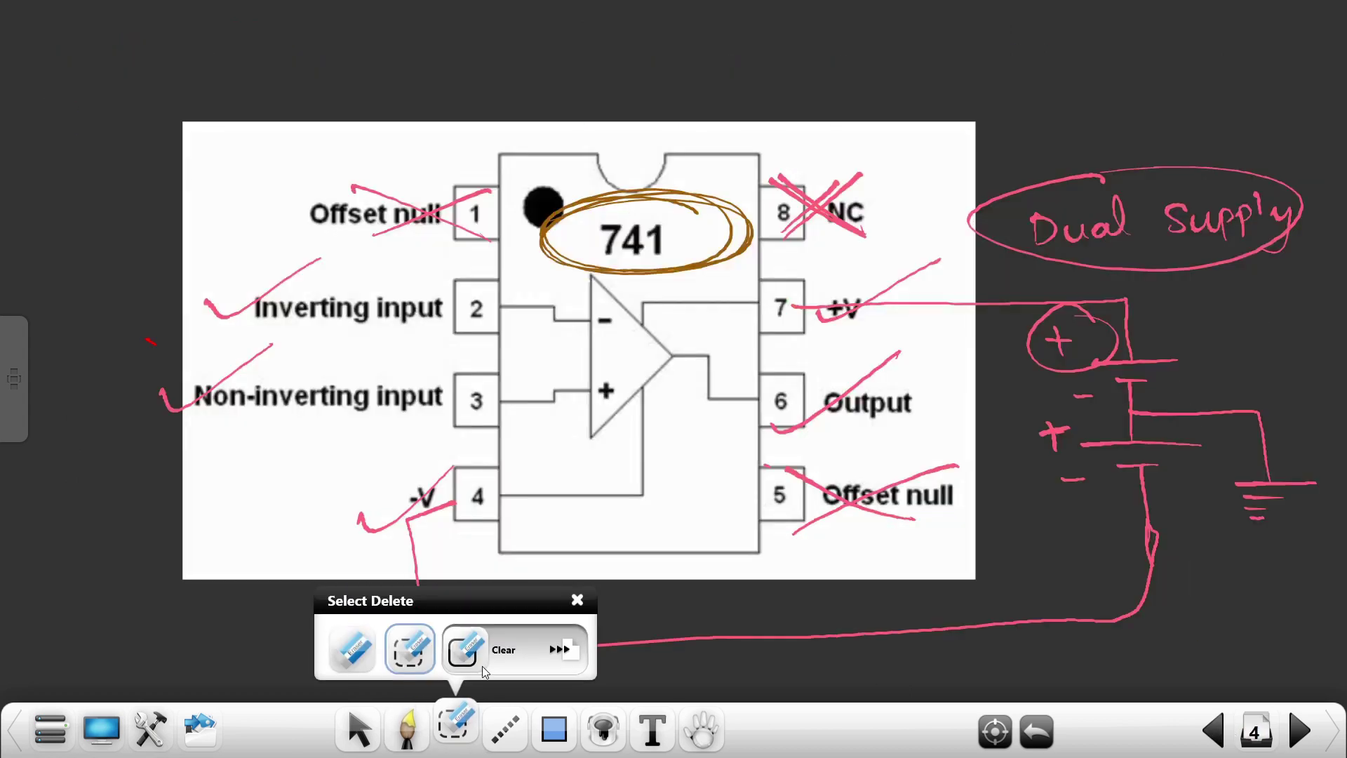
pyautogui.click(366, 640)
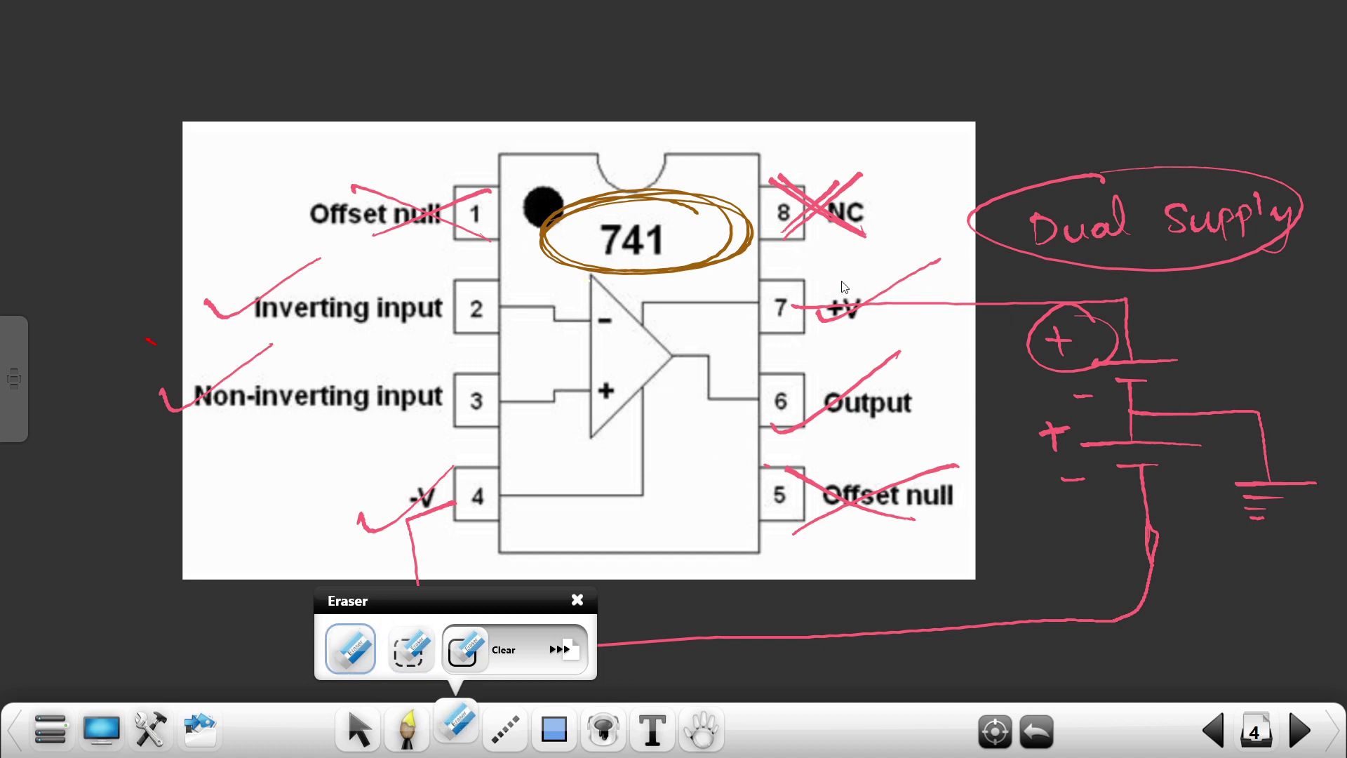
pyautogui.moveTo(844, 287)
pyautogui.mouseDown()
pyautogui.moveTo(817, 313)
pyautogui.moveTo(912, 274)
pyautogui.mouseUp()
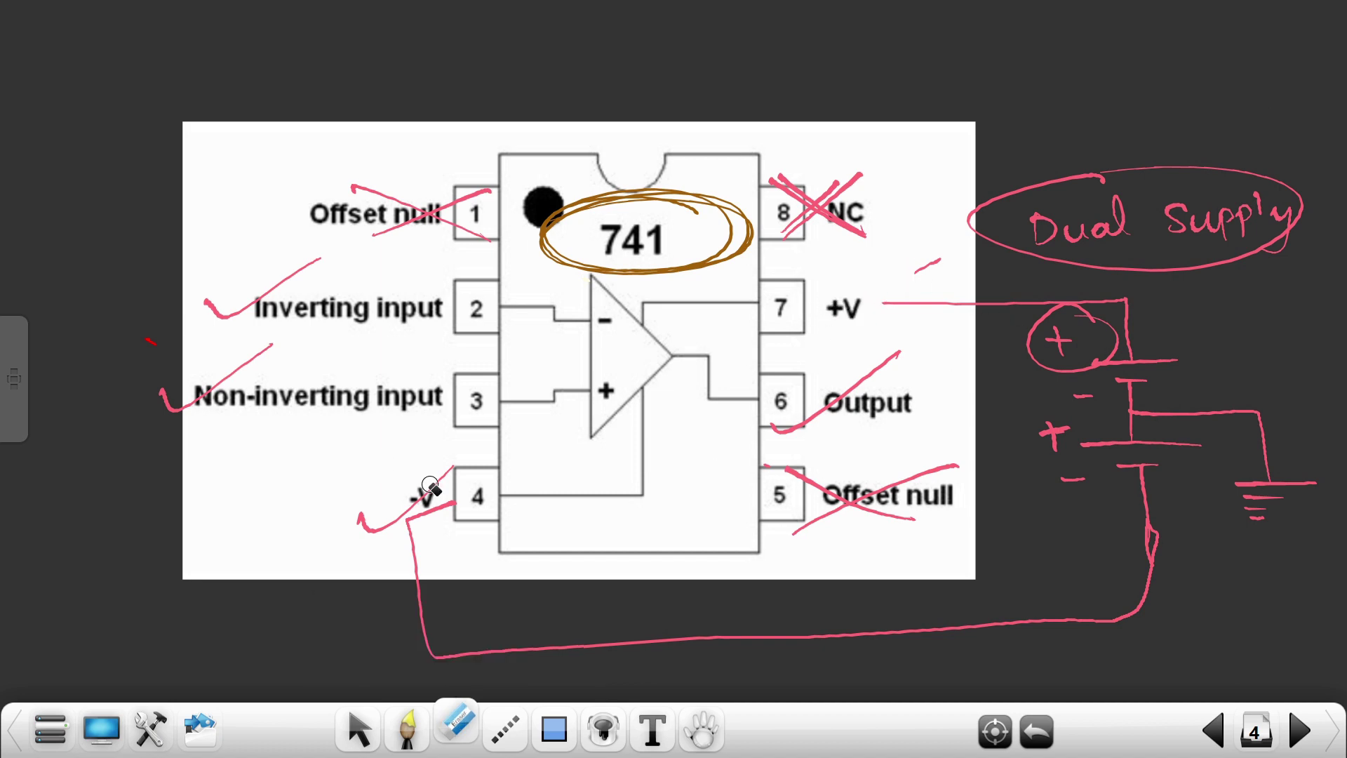
pyautogui.moveTo(430, 485)
pyautogui.mouseDown()
pyautogui.moveTo(415, 512)
pyautogui.moveTo(387, 503)
pyautogui.moveTo(370, 520)
pyautogui.moveTo(486, 527)
pyautogui.moveTo(446, 505)
pyautogui.mouseUp()
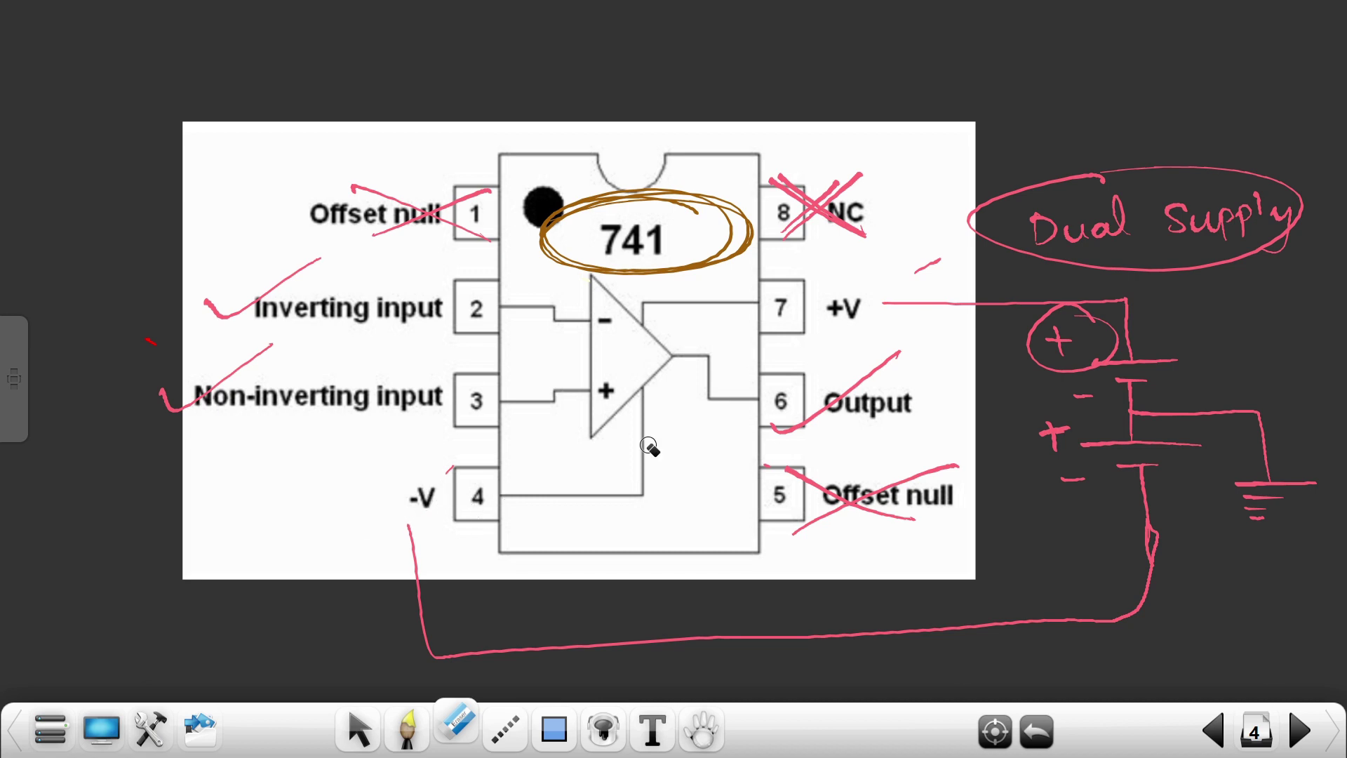
# Circle the -V label at pin 4 and mark the +V supply at pin 7 with the yellow brush
pyautogui.click(407, 730)
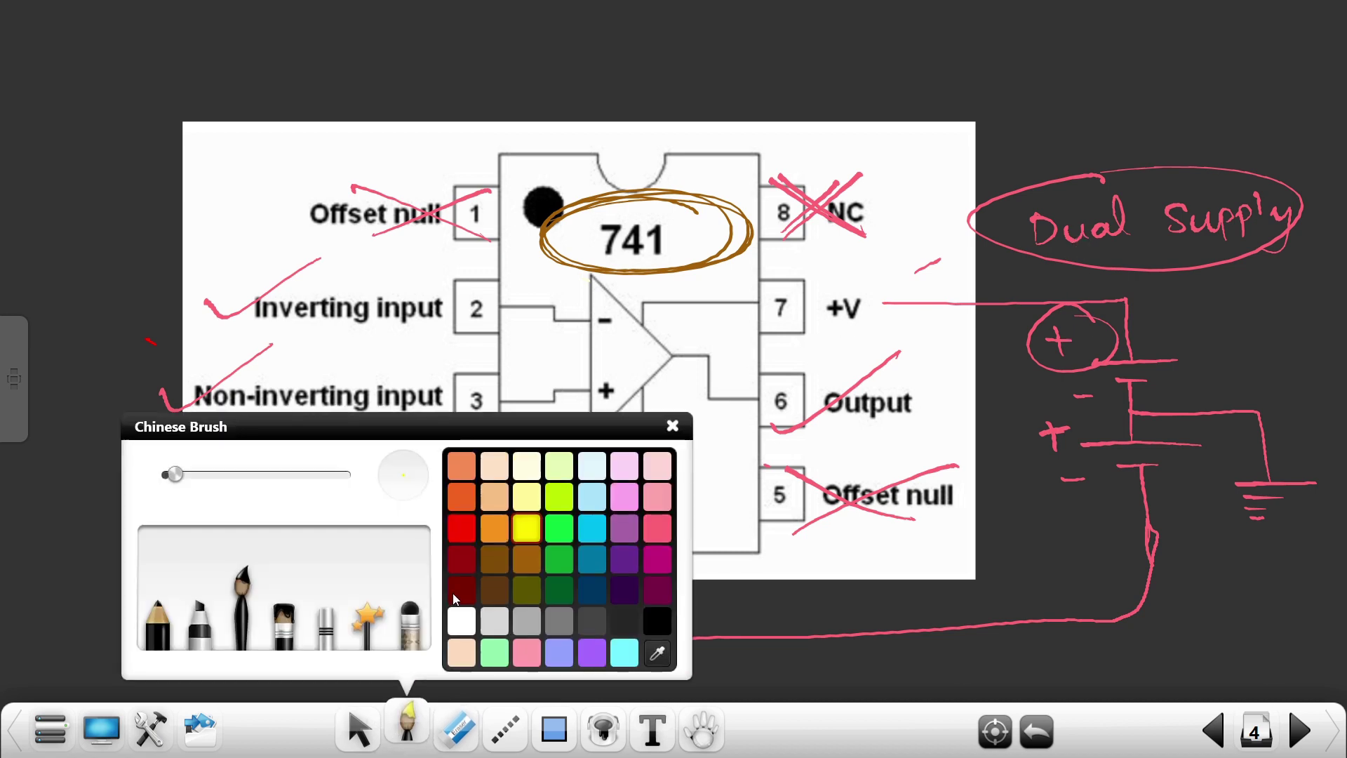
pyautogui.click(672, 426)
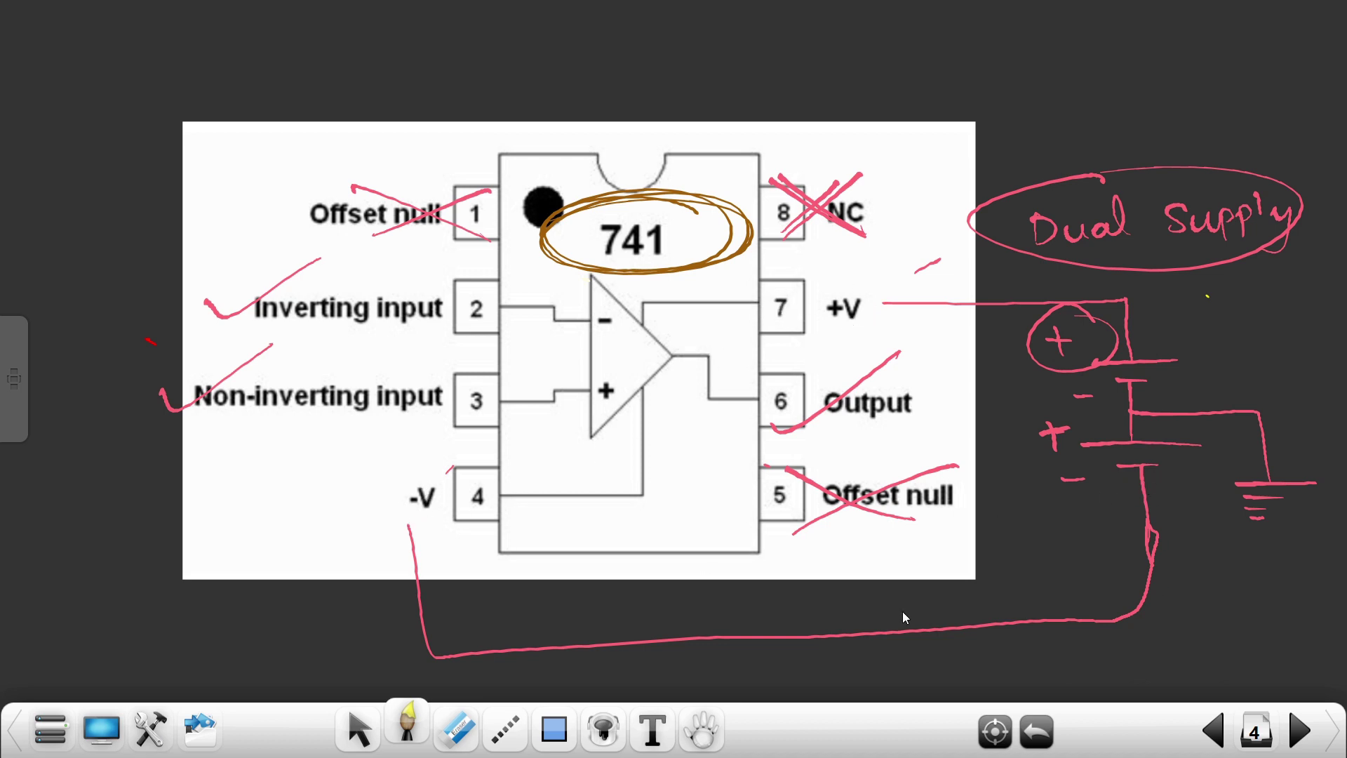
pyautogui.moveTo(438, 464)
pyautogui.mouseDown()
pyautogui.moveTo(389, 513)
pyautogui.moveTo(413, 561)
pyautogui.moveTo(421, 457)
pyautogui.mouseUp()
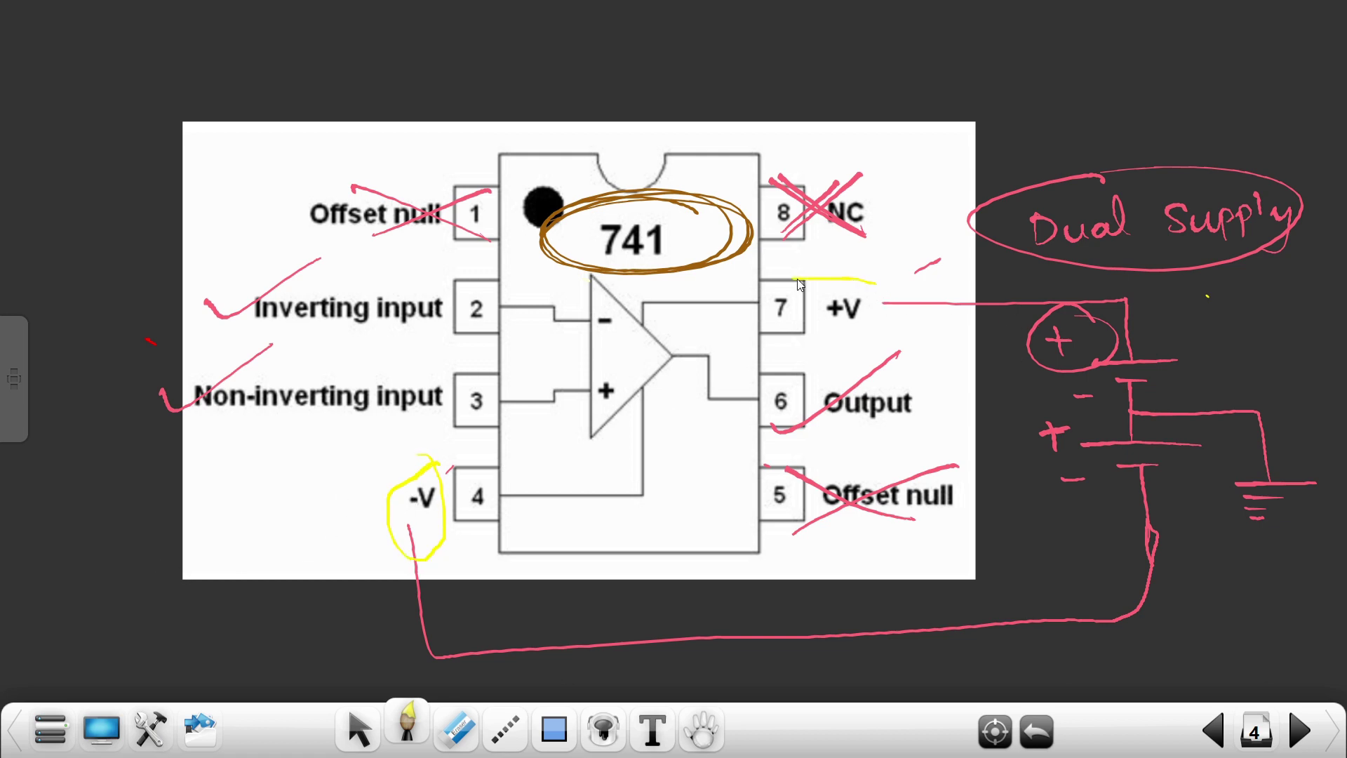
pyautogui.moveTo(876, 284); pyautogui.dragTo(845, 287)
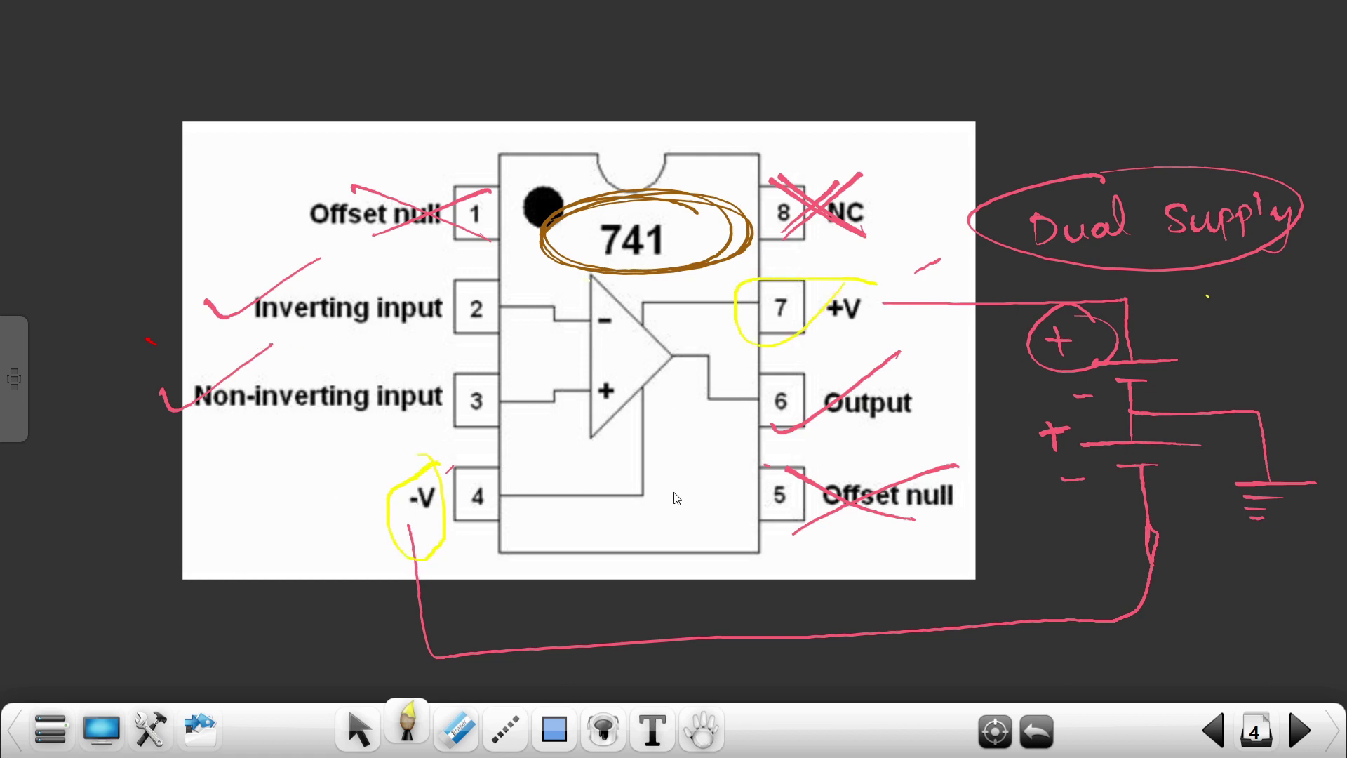
# Switch to the Proteus schematic and annotate both ends of R1 with red arrows labelled 1V
pyautogui.click(98, 727)
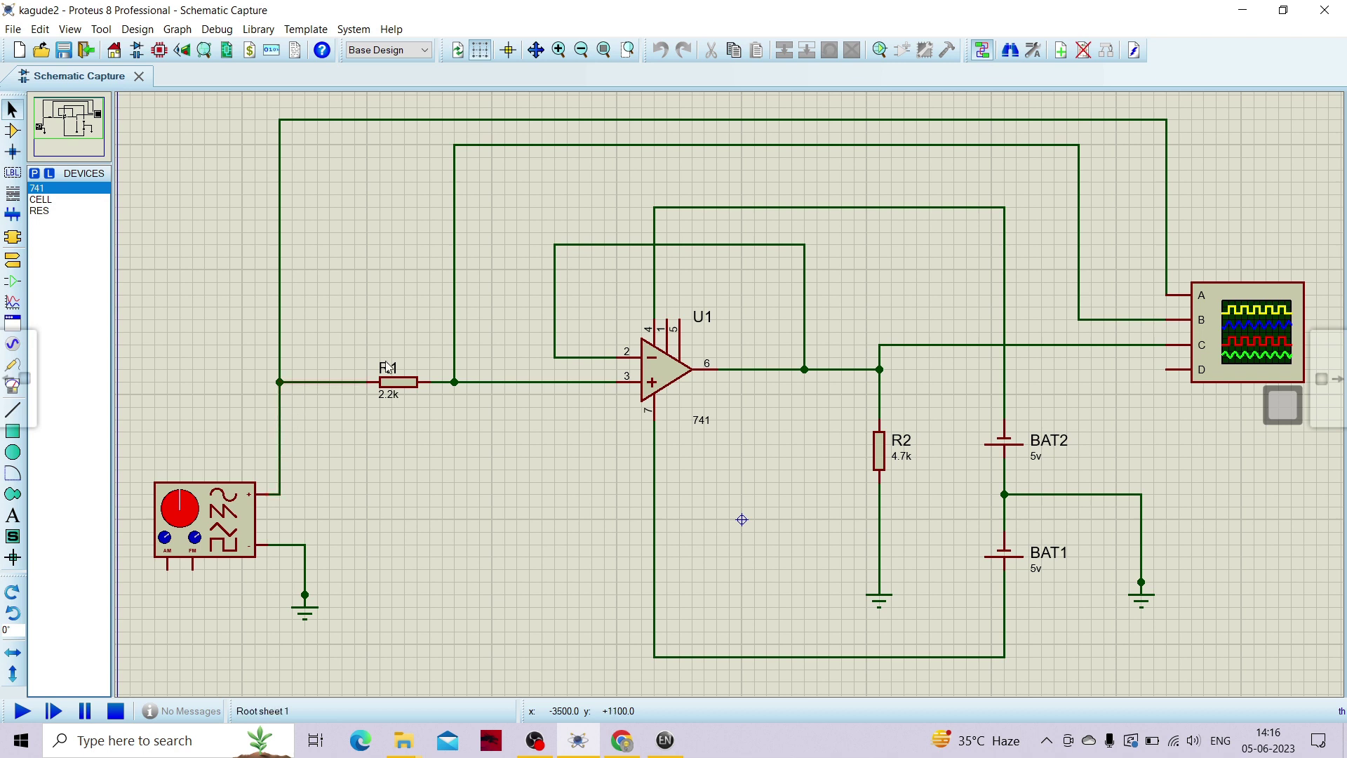
pyautogui.click(1289, 413)
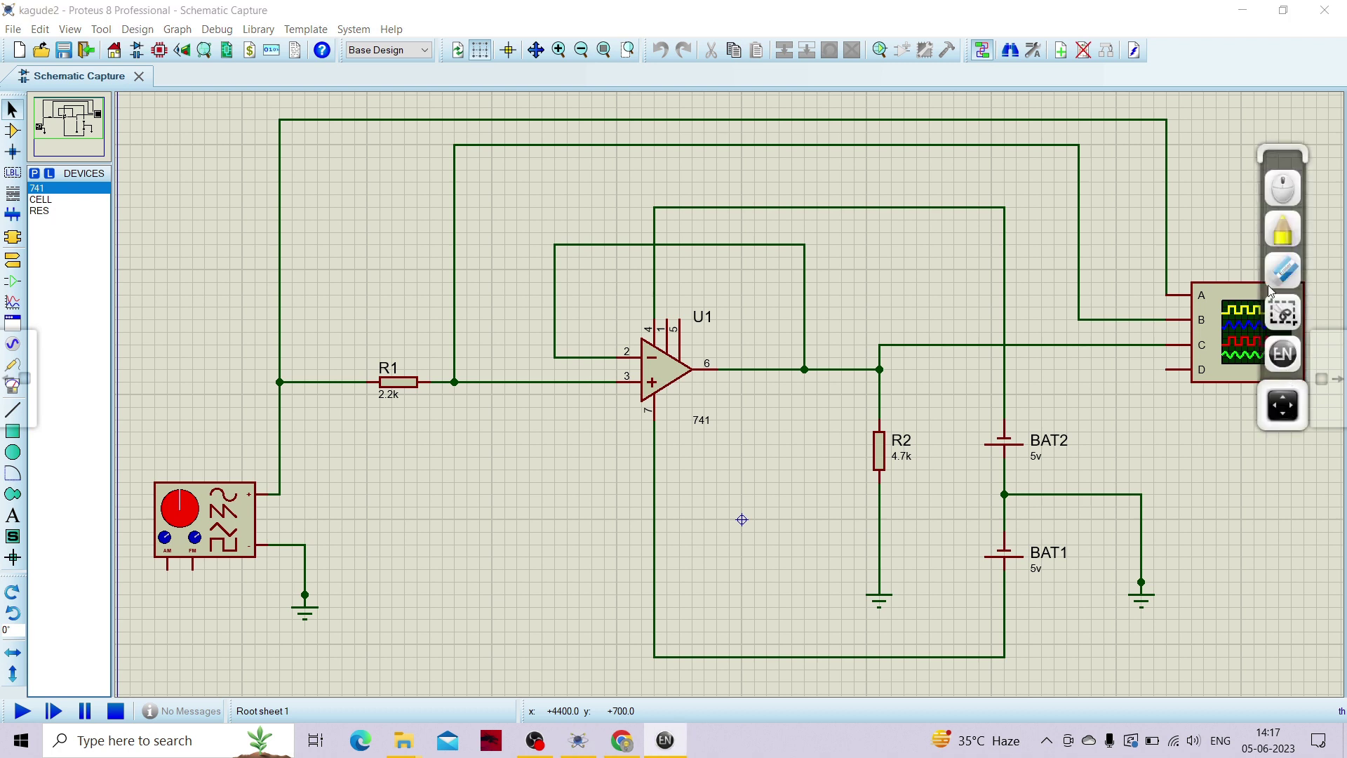
pyautogui.click(1279, 247)
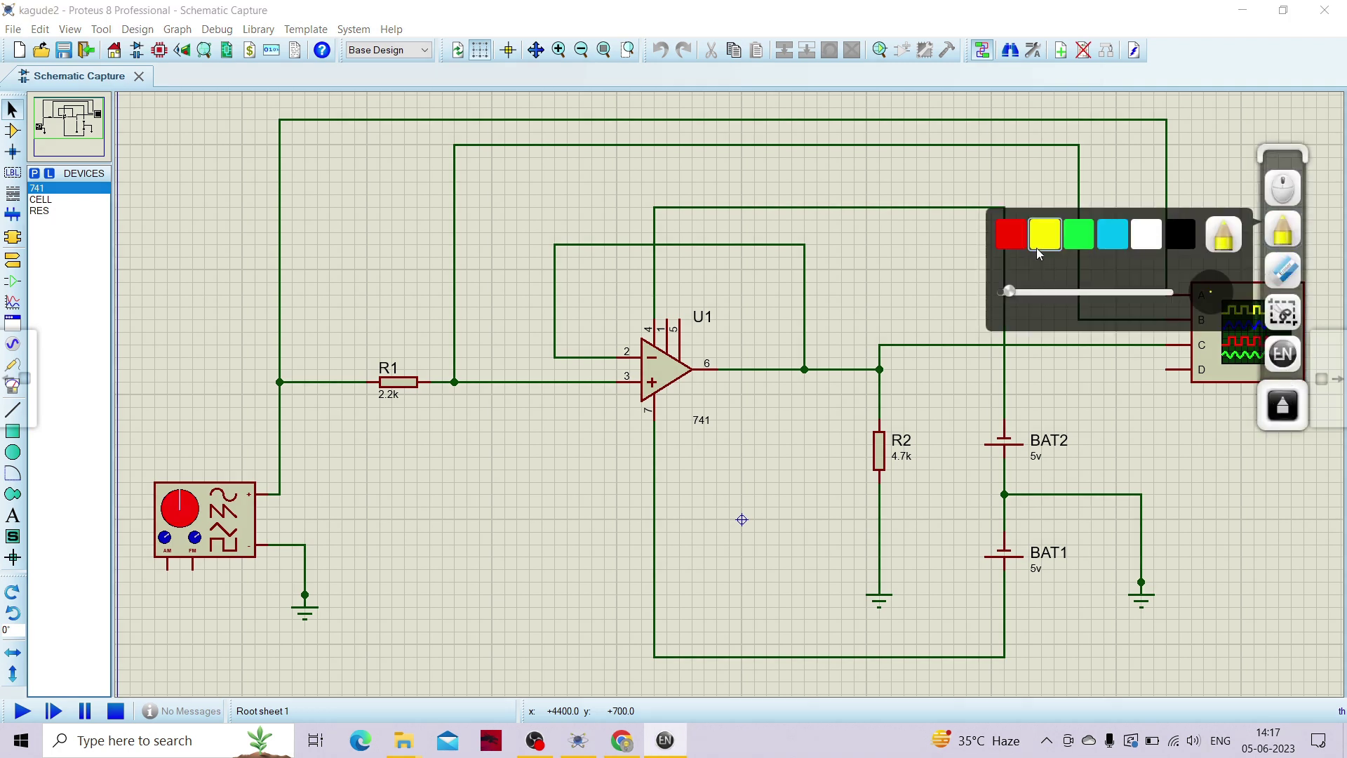
pyautogui.click(1007, 235)
pyautogui.moveTo(297, 424)
pyautogui.mouseDown()
pyautogui.moveTo(325, 505)
pyautogui.moveTo(340, 479)
pyautogui.moveTo(351, 525)
pyautogui.moveTo(351, 503)
pyautogui.moveTo(385, 500)
pyautogui.mouseUp()
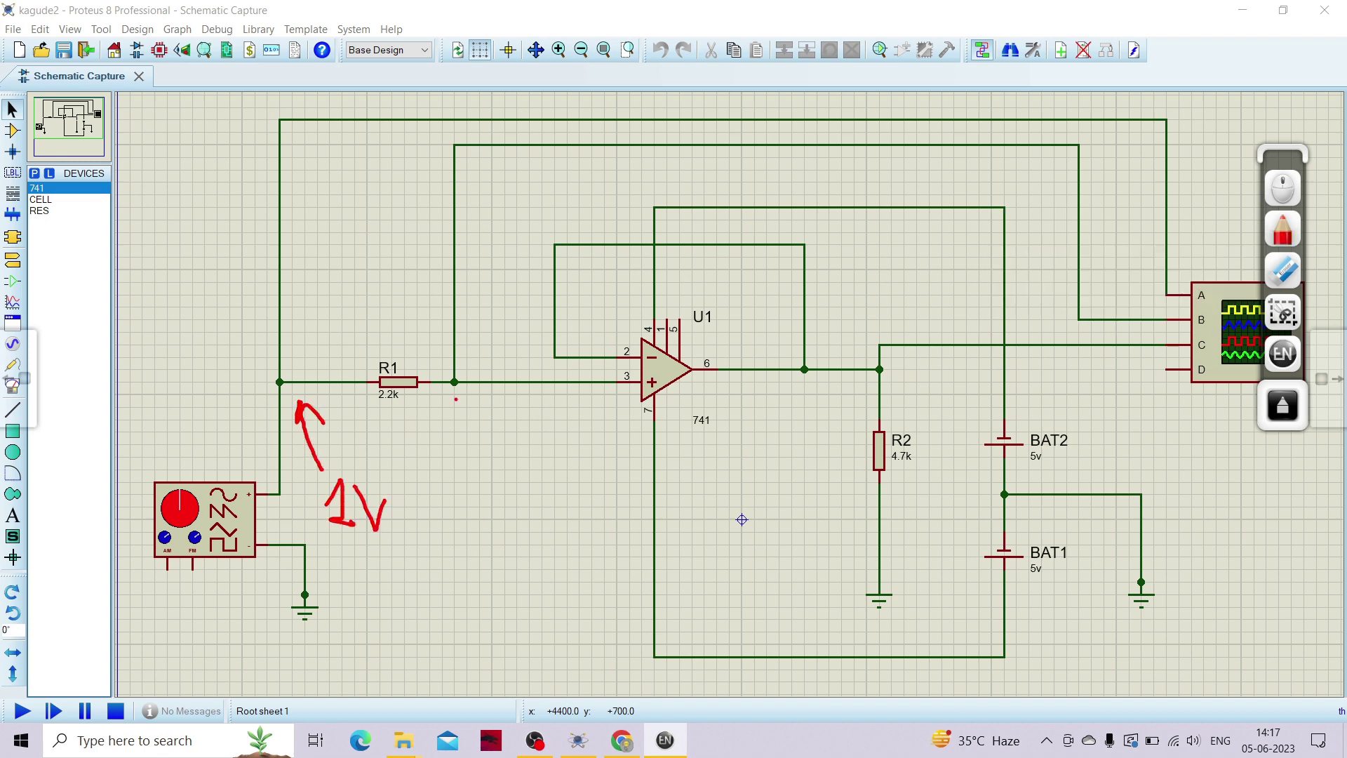
pyautogui.moveTo(456, 399)
pyautogui.mouseDown()
pyautogui.moveTo(475, 426)
pyautogui.moveTo(458, 474)
pyautogui.moveTo(463, 518)
pyautogui.moveTo(497, 476)
pyautogui.mouseUp()
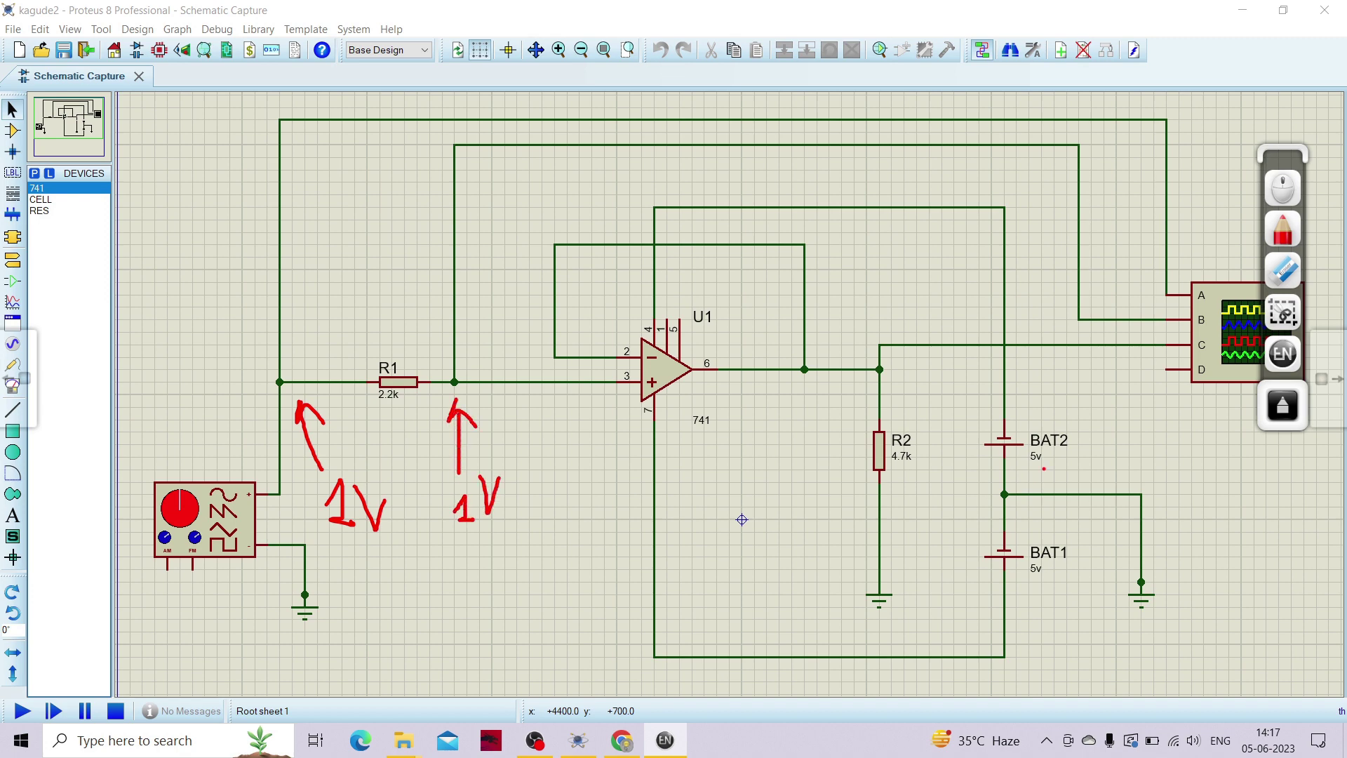
# Draw a red arrow to the output node above R2 and label it 1V, erasing the miswritten label first
pyautogui.moveTo(849, 394)
pyautogui.mouseDown()
pyautogui.moveTo(875, 412)
pyautogui.moveTo(863, 390)
pyautogui.moveTo(825, 477)
pyautogui.mouseUp()
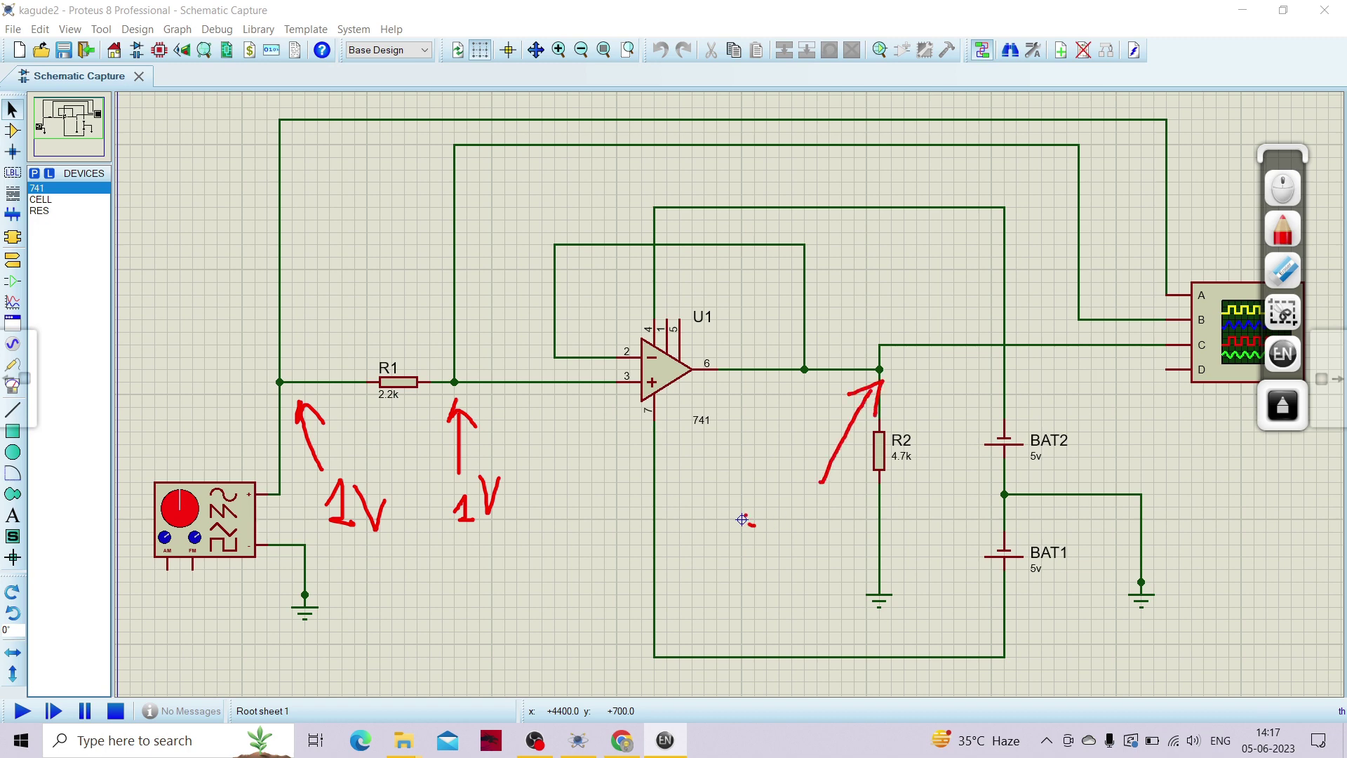
pyautogui.moveTo(746, 515); pyautogui.dragTo(799, 532)
pyautogui.click(796, 516)
pyautogui.click(1284, 271)
pyautogui.moveTo(764, 491)
pyautogui.mouseDown()
pyautogui.moveTo(760, 529)
pyautogui.moveTo(794, 512)
pyautogui.moveTo(772, 556)
pyautogui.moveTo(790, 536)
pyautogui.mouseUp()
pyautogui.click(1292, 231)
pyautogui.moveTo(777, 506)
pyautogui.mouseDown()
pyautogui.moveTo(793, 533)
pyautogui.moveTo(769, 538)
pyautogui.moveTo(831, 540)
pyautogui.moveTo(847, 496)
pyautogui.mouseUp()
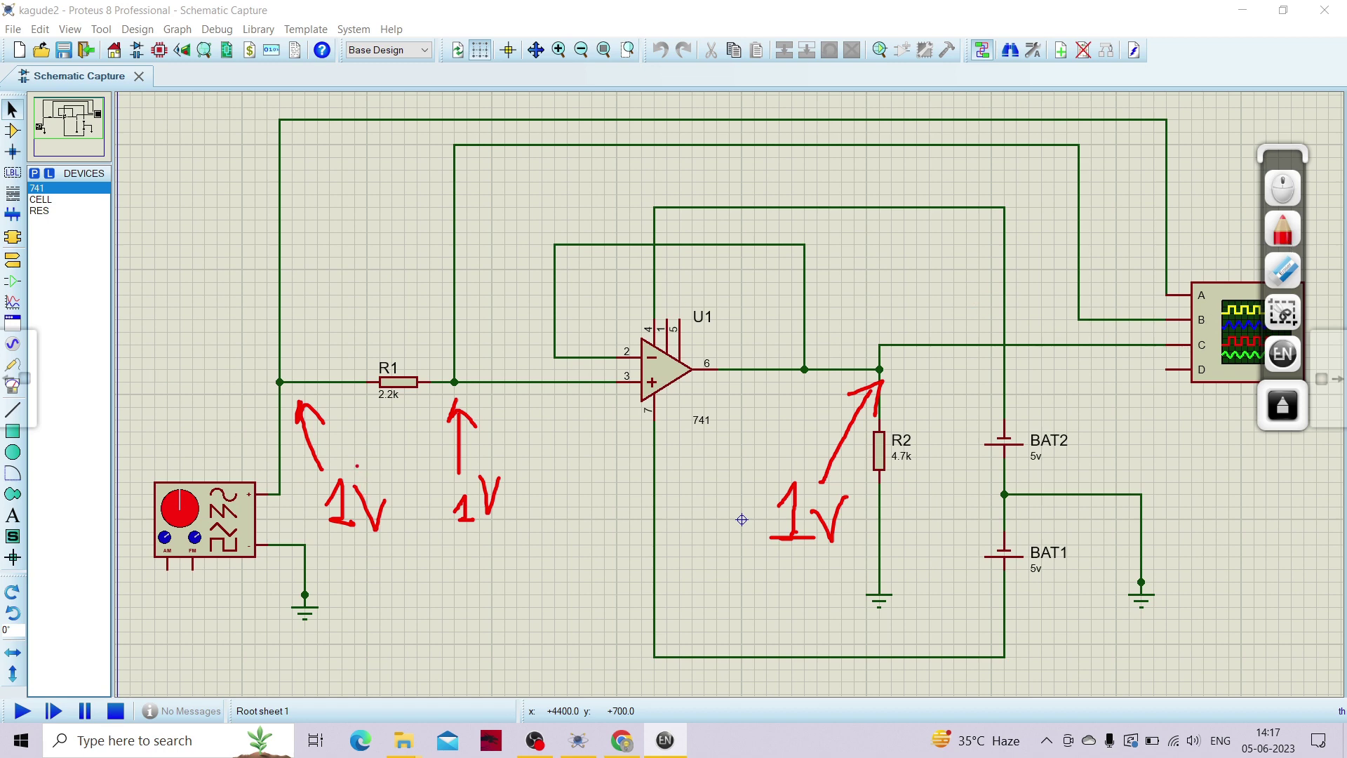
# Circle the three 1V labels in red and point an arrow labelled 100% at the op-amp
pyautogui.moveTo(344, 465)
pyautogui.mouseDown()
pyautogui.moveTo(313, 531)
pyautogui.moveTo(373, 559)
pyautogui.moveTo(395, 543)
pyautogui.moveTo(392, 502)
pyautogui.moveTo(385, 475)
pyautogui.moveTo(340, 463)
pyautogui.mouseUp()
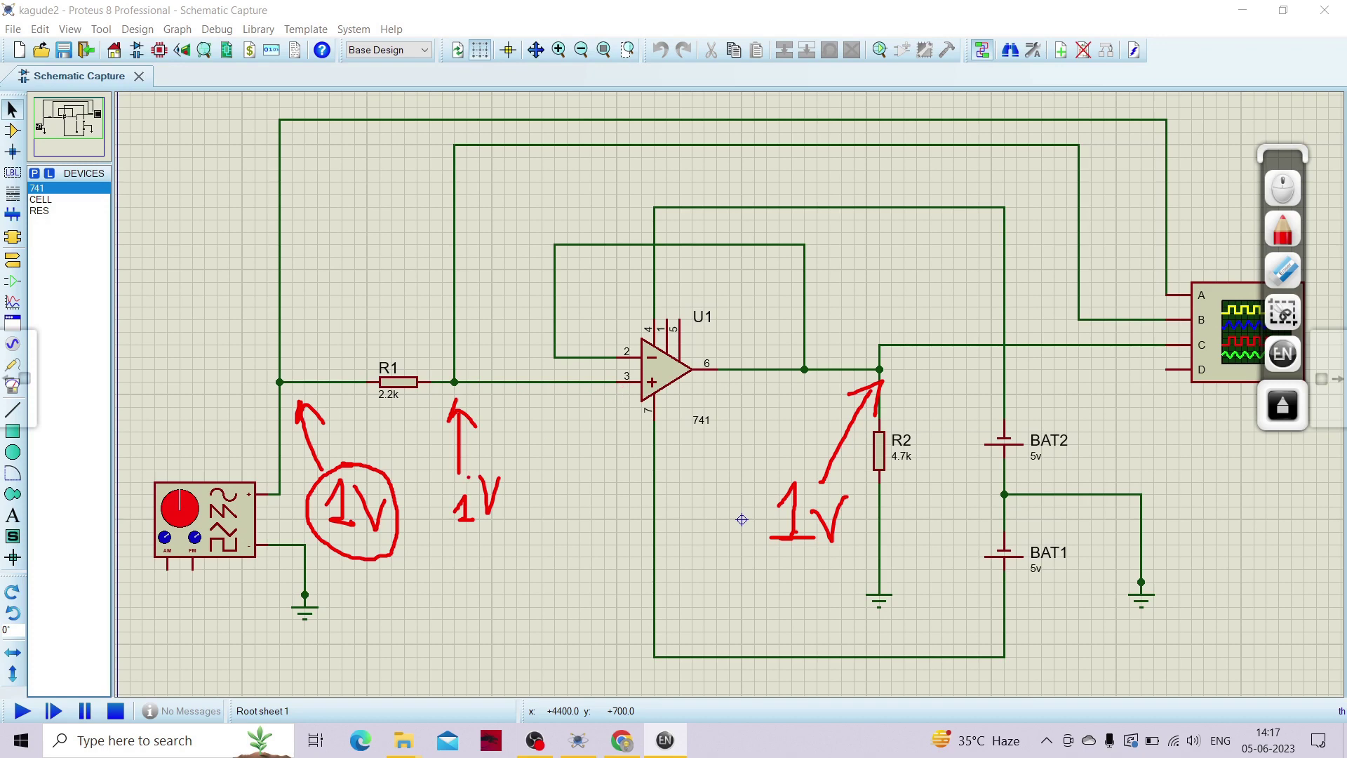
pyautogui.moveTo(469, 477)
pyautogui.mouseDown()
pyautogui.moveTo(443, 528)
pyautogui.moveTo(478, 562)
pyautogui.moveTo(505, 547)
pyautogui.moveTo(471, 468)
pyautogui.mouseUp()
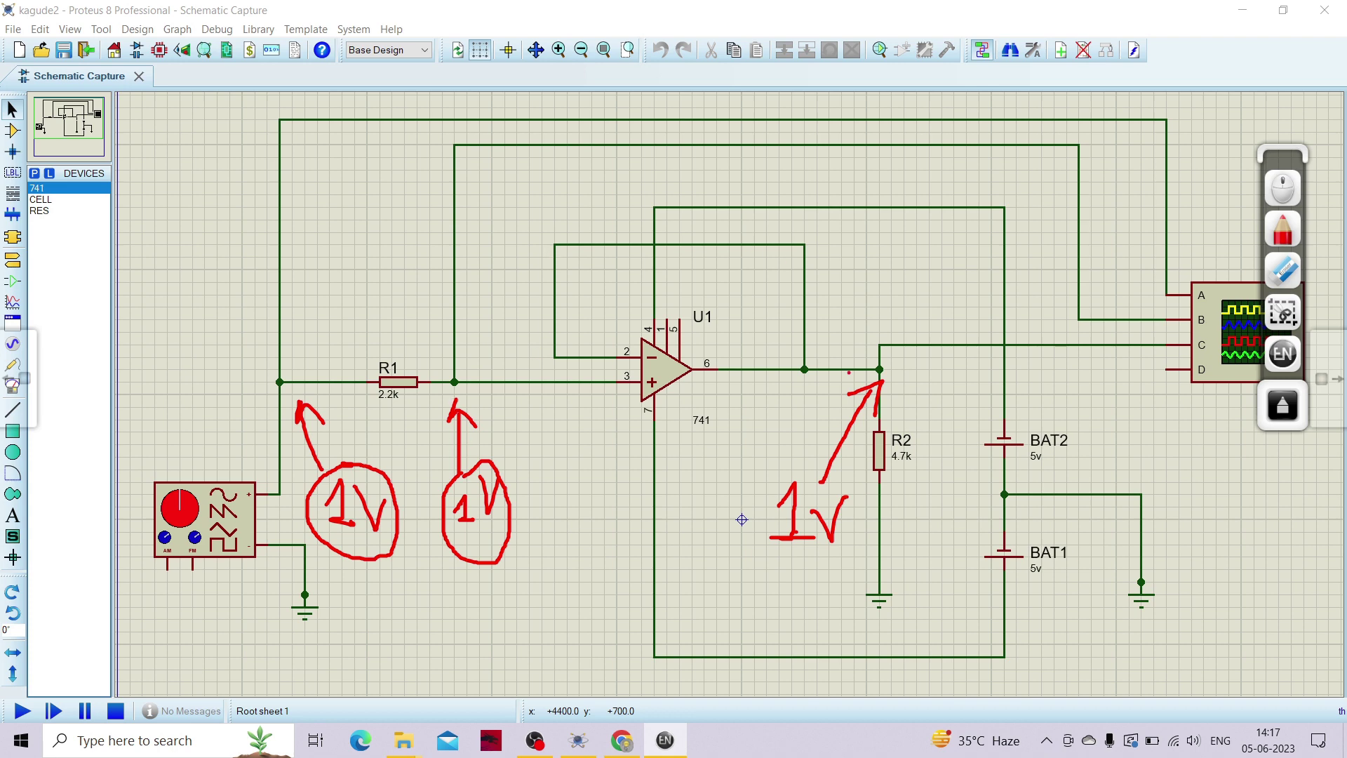
pyautogui.moveTo(831, 483)
pyautogui.mouseDown()
pyautogui.moveTo(764, 471)
pyautogui.moveTo(743, 521)
pyautogui.moveTo(760, 570)
pyautogui.moveTo(804, 590)
pyautogui.moveTo(846, 582)
pyautogui.moveTo(854, 485)
pyautogui.mouseUp()
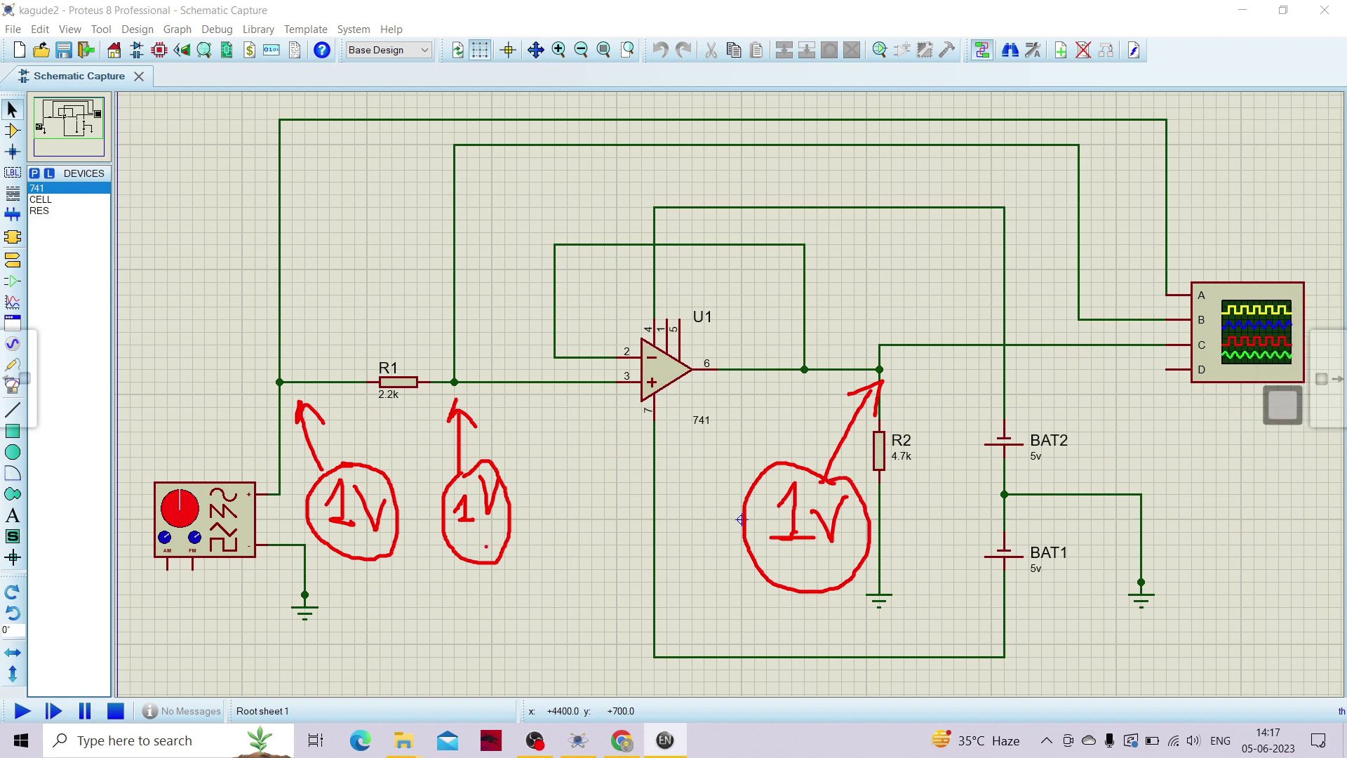
pyautogui.moveTo(621, 439)
pyautogui.mouseDown()
pyautogui.moveTo(562, 640)
pyautogui.moveTo(613, 633)
pyautogui.moveTo(609, 607)
pyautogui.moveTo(659, 593)
pyautogui.moveTo(622, 625)
pyautogui.mouseUp()
pyautogui.moveTo(618, 601); pyautogui.dragTo(632, 611)
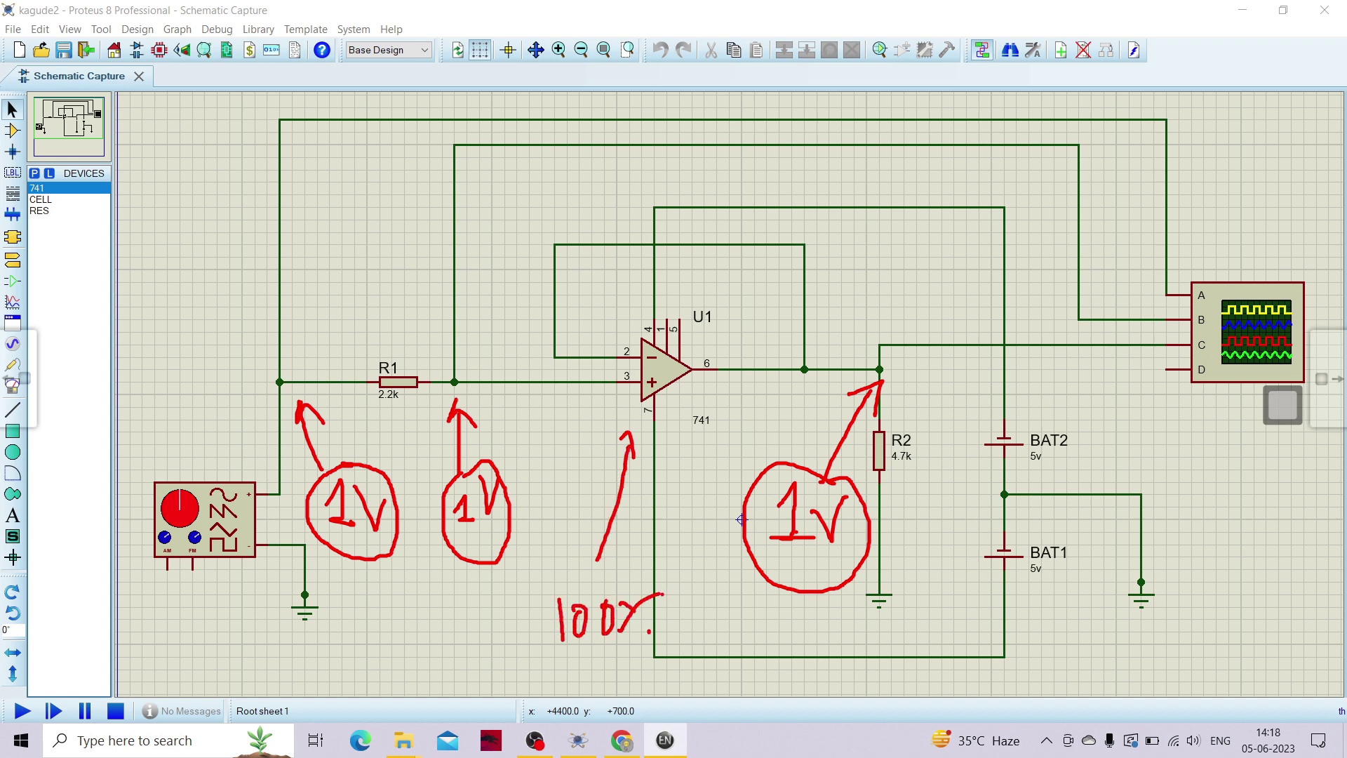
# Clear all the red annotations from the schematic
pyautogui.click(1295, 413)
pyautogui.click(1279, 280)
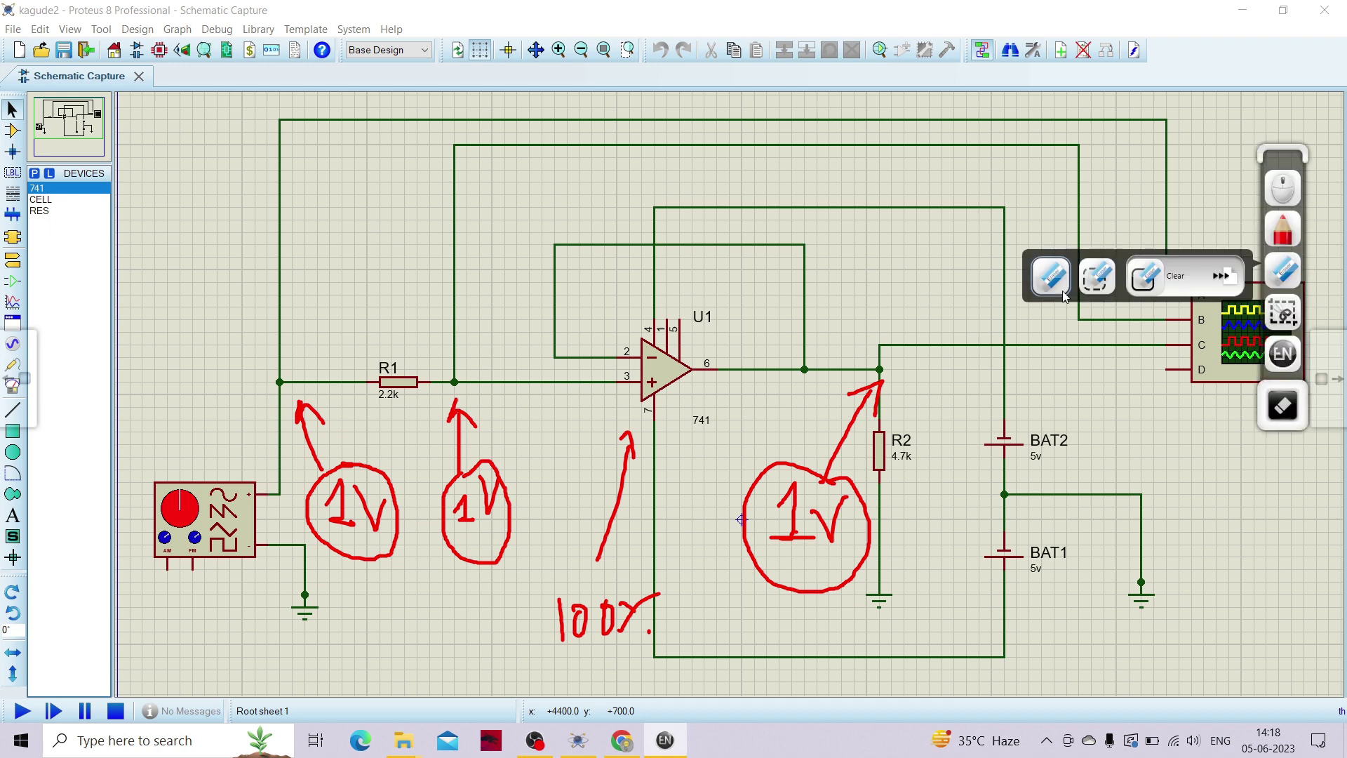
pyautogui.moveTo(1145, 277); pyautogui.dragTo(1244, 263)
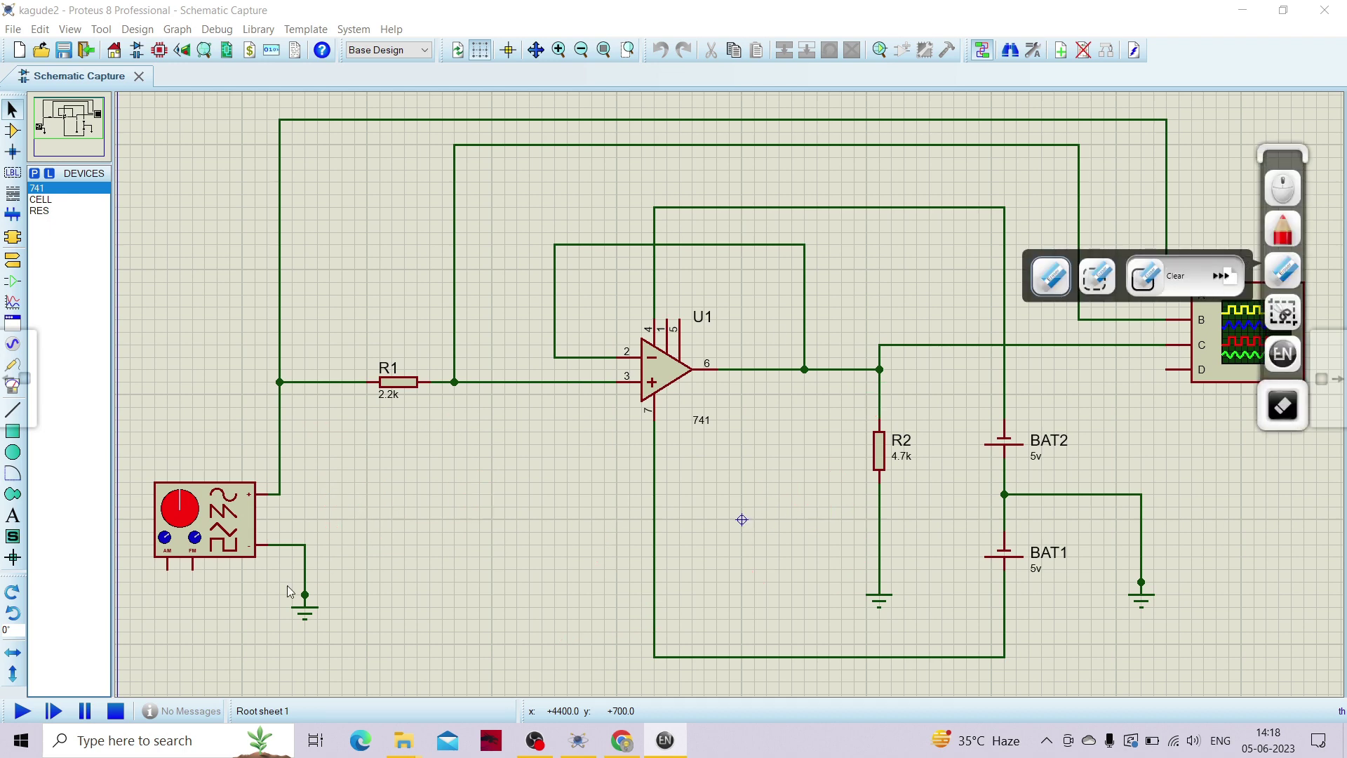
# Leave annotation mode and run the circuit simulation
pyautogui.click(1268, 188)
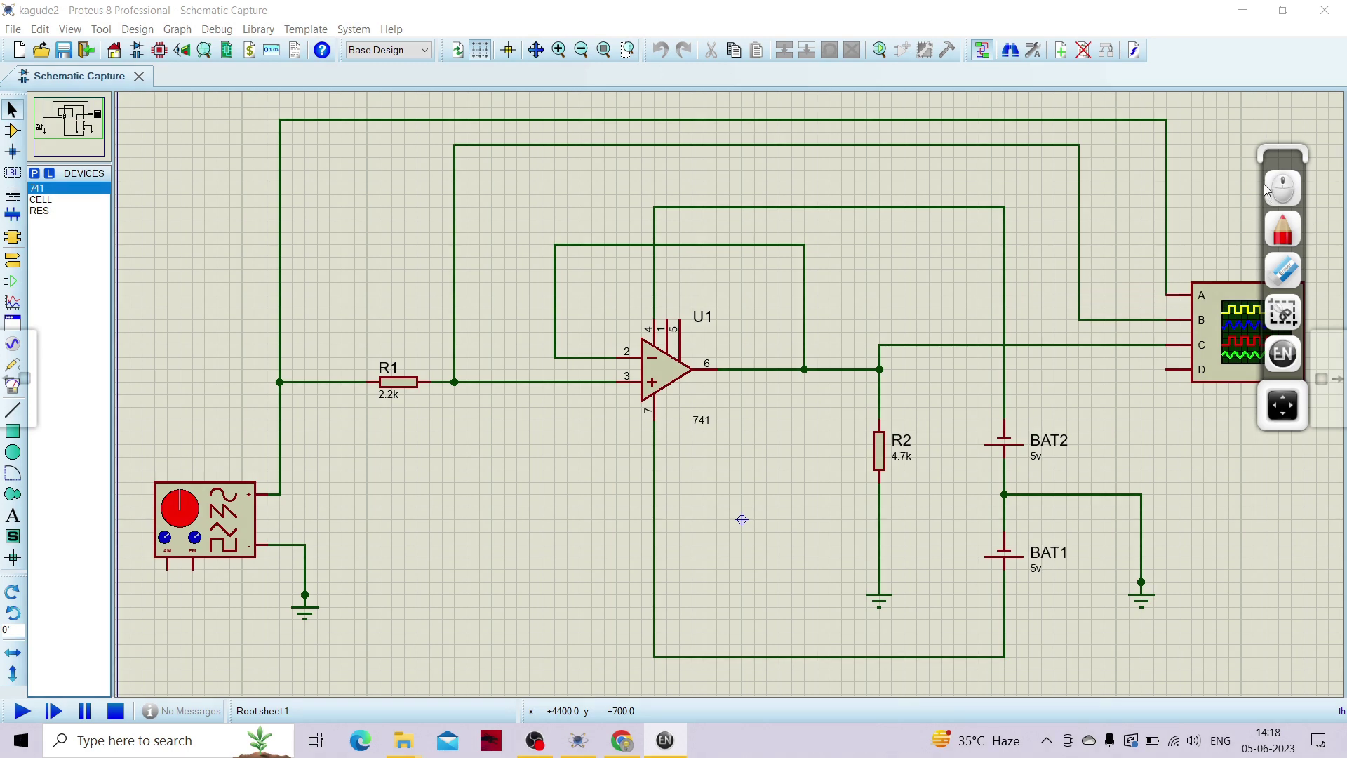
pyautogui.click(21, 713)
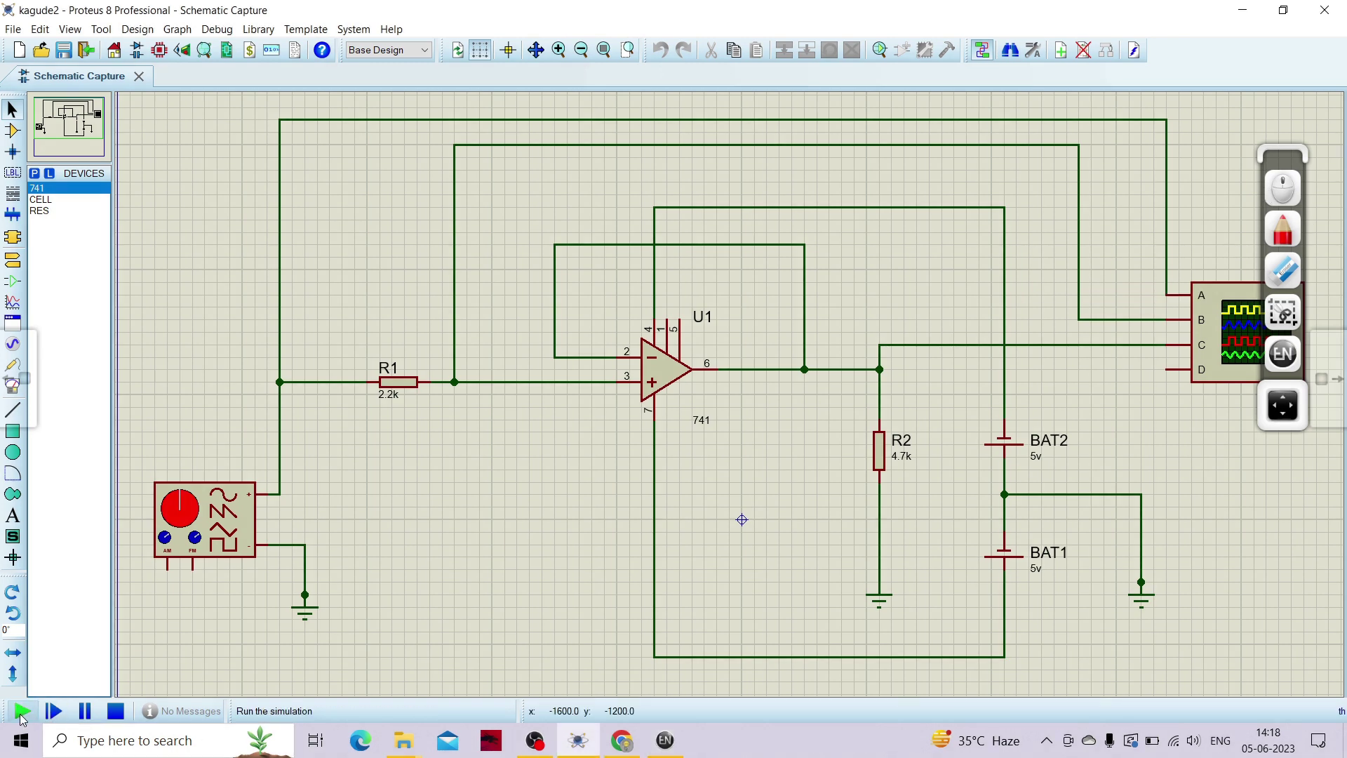
pyautogui.click(20, 711)
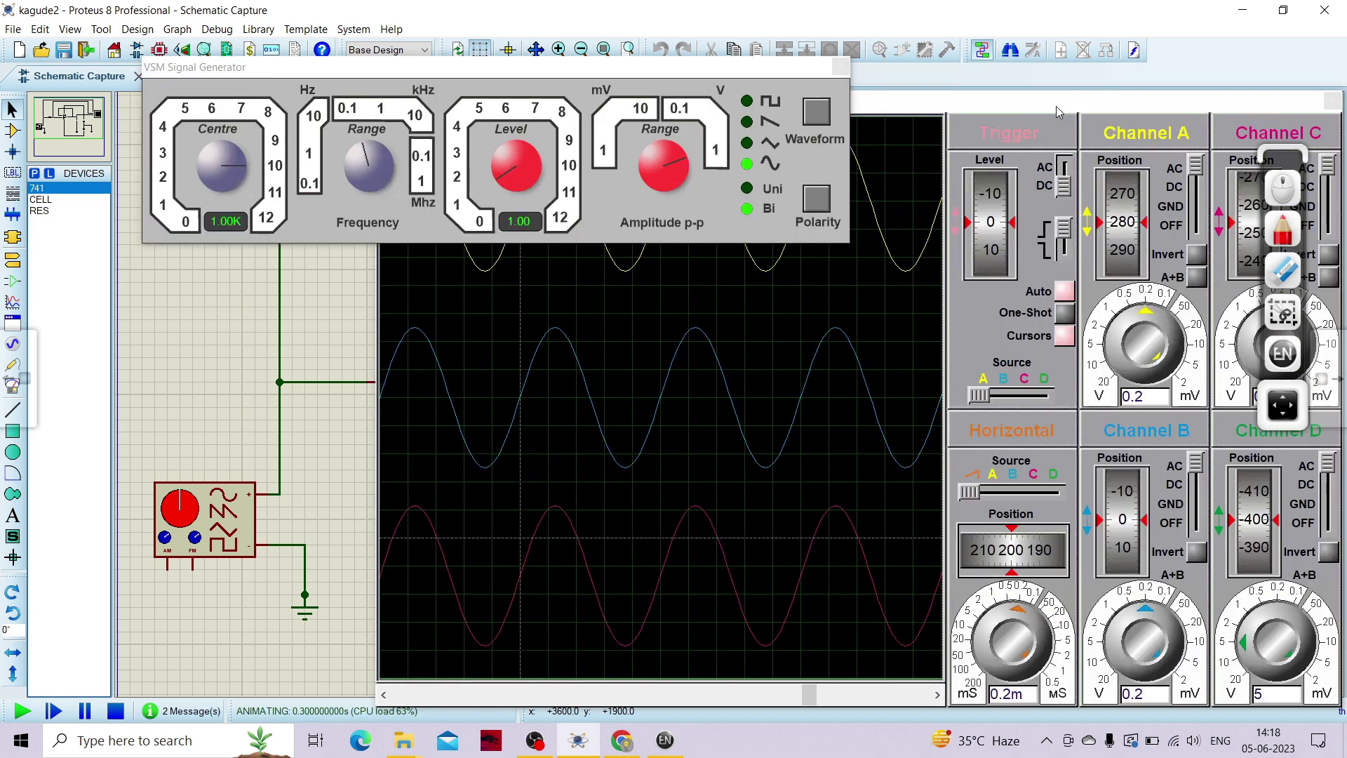
# Reposition the oscilloscope and signal generator windows, and switch the generator's frequency to 100 Hz and back to 1.00 kHz
pyautogui.moveTo(1056, 107); pyautogui.dragTo(917, 188)
pyautogui.moveTo(639, 70); pyautogui.dragTo(759, 161)
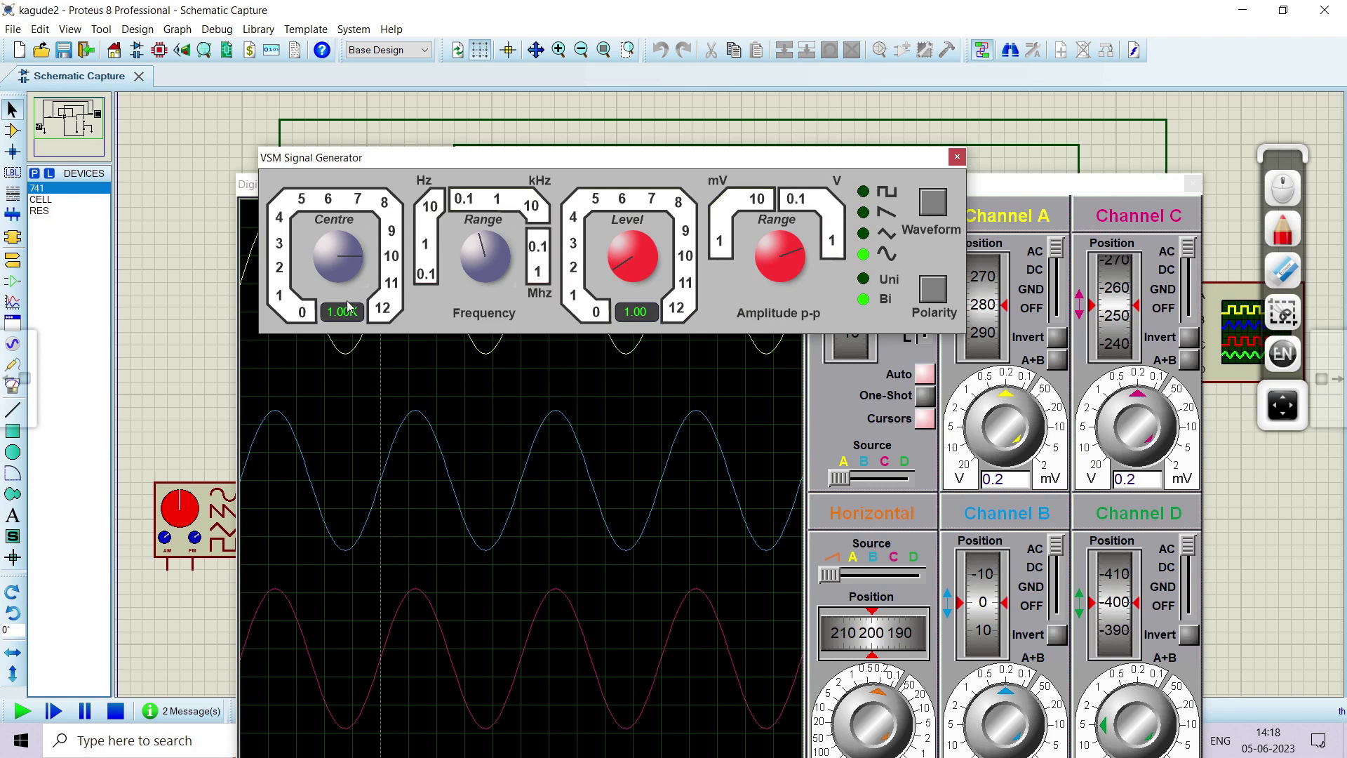
pyautogui.click(471, 243)
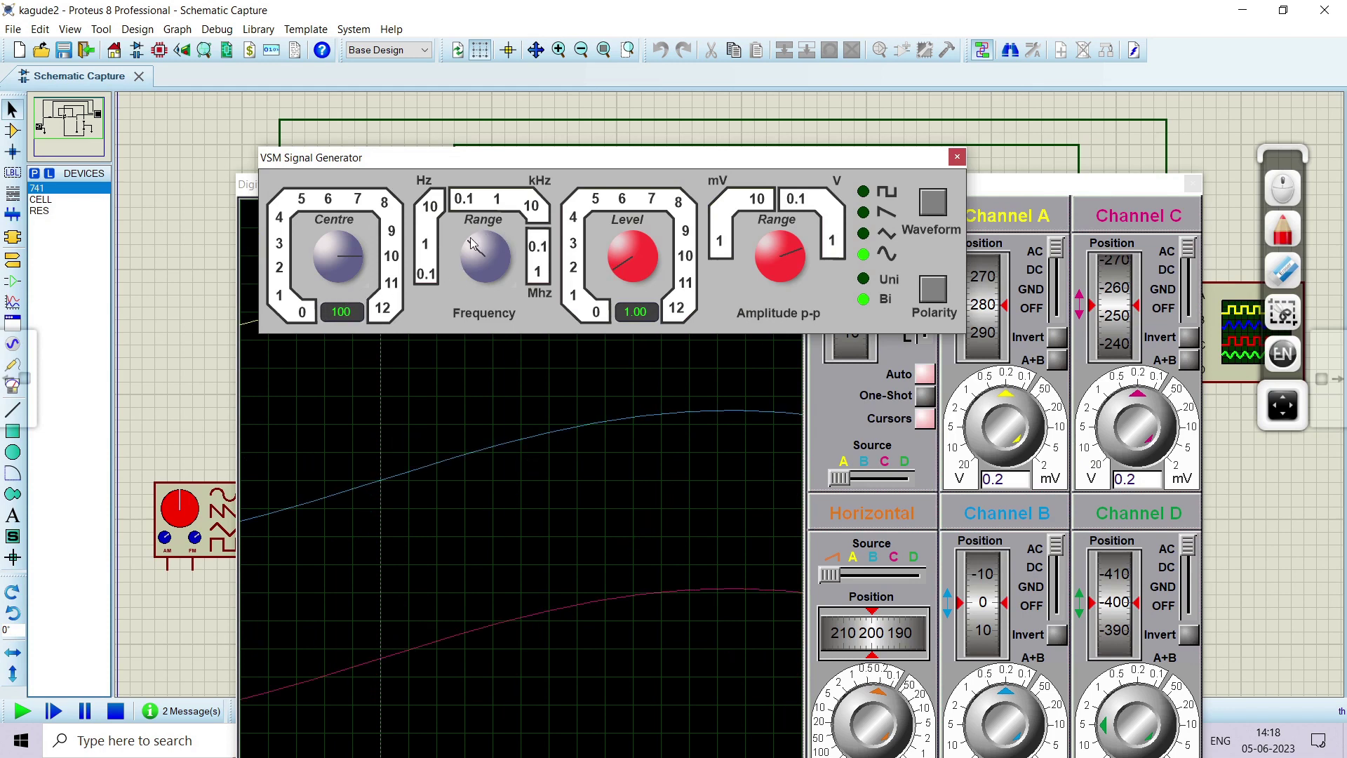
pyautogui.click(471, 244)
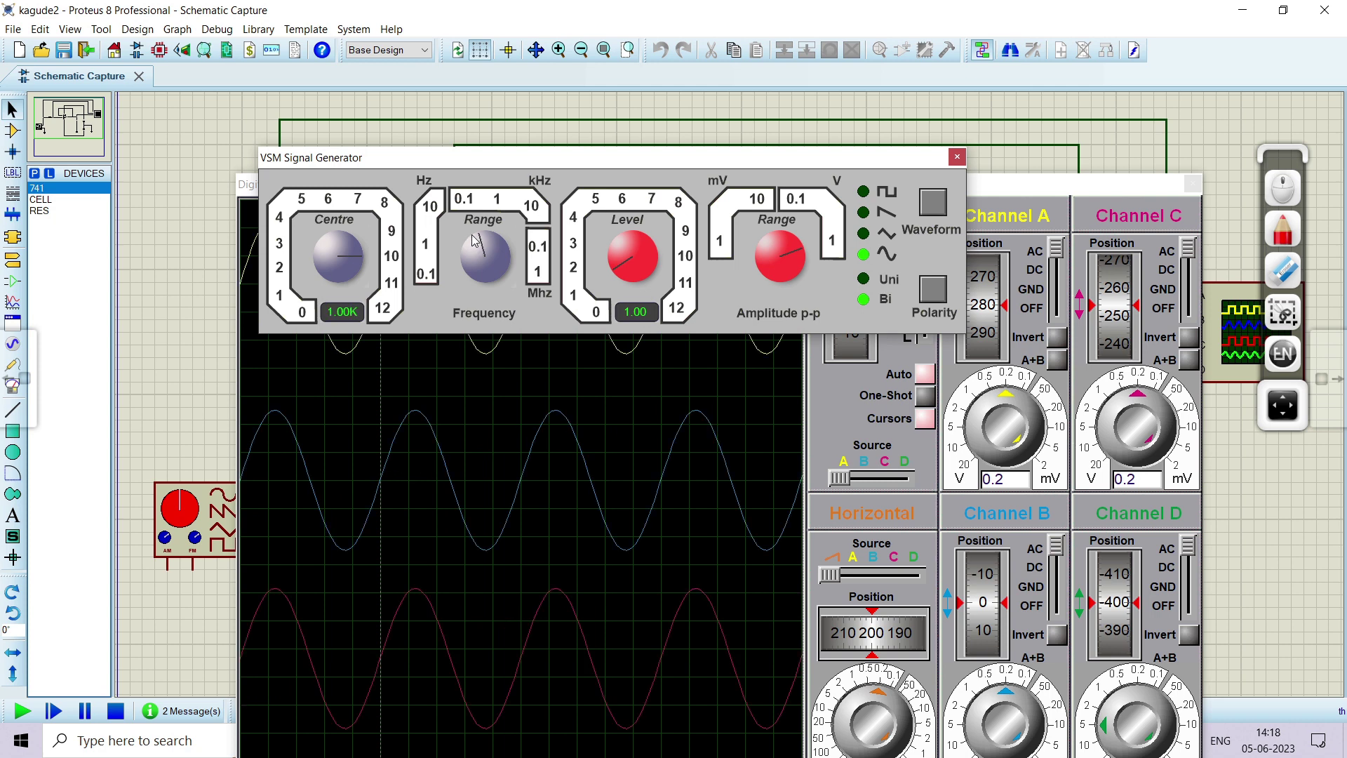
# Measure channel A's peak and trough with oscilloscope cursors, and move the oscilloscope below the signal generator
pyautogui.click(1095, 188)
pyautogui.moveTo(924, 188); pyautogui.dragTo(991, 51)
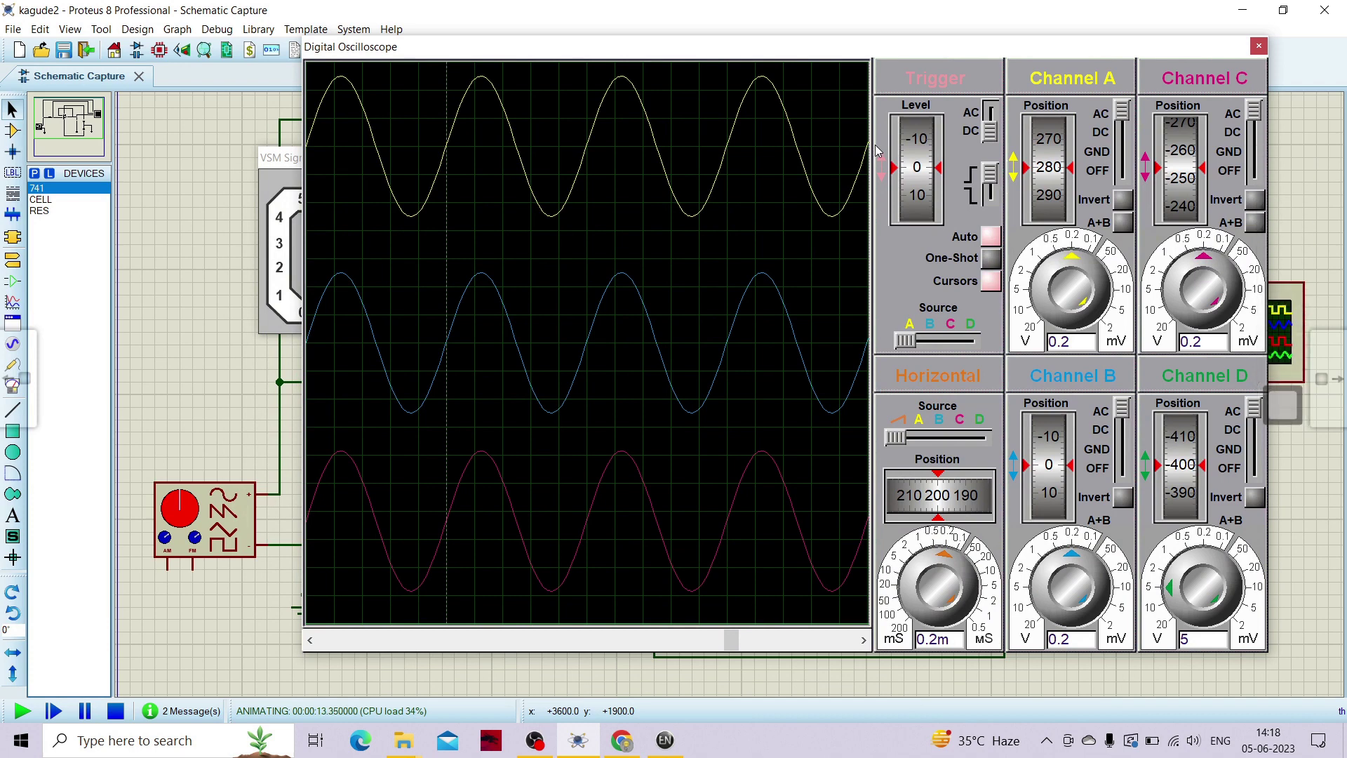
pyautogui.click(792, 82)
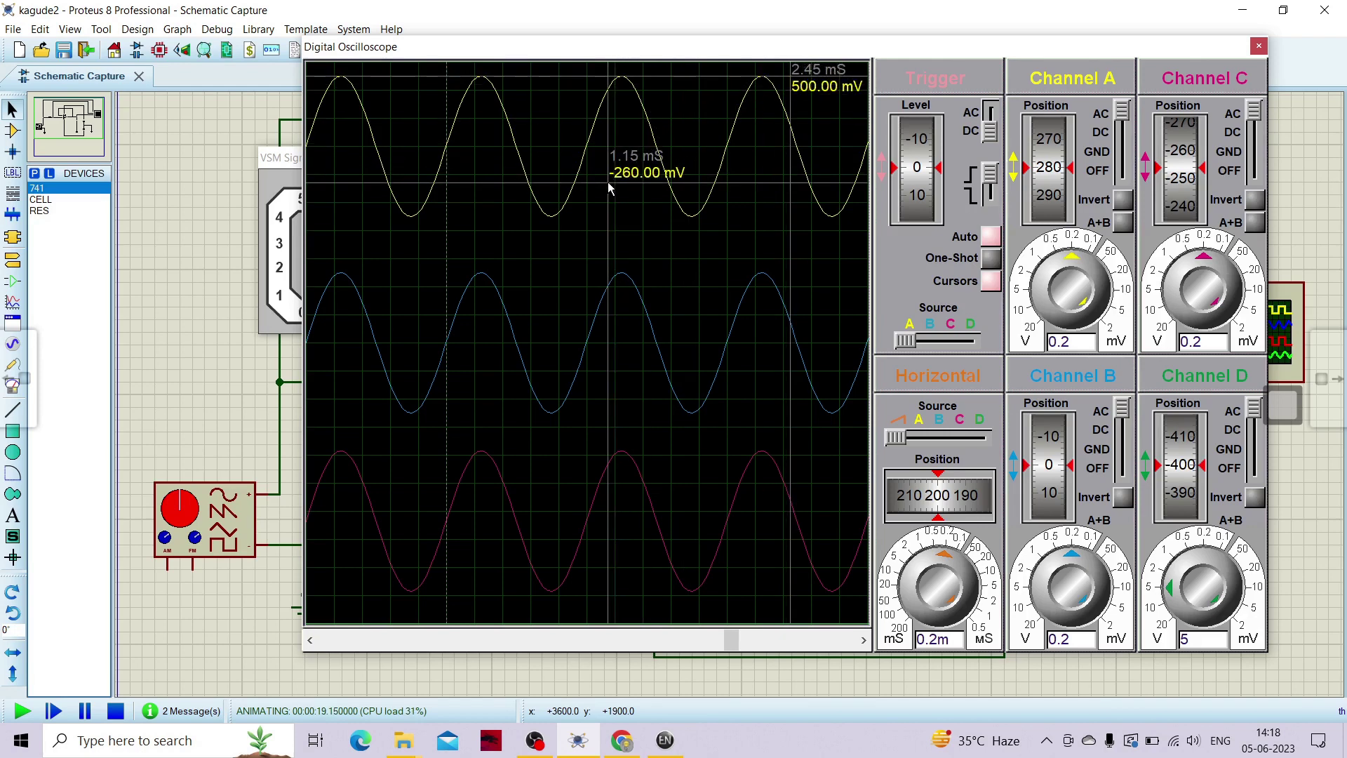
pyautogui.click(611, 217)
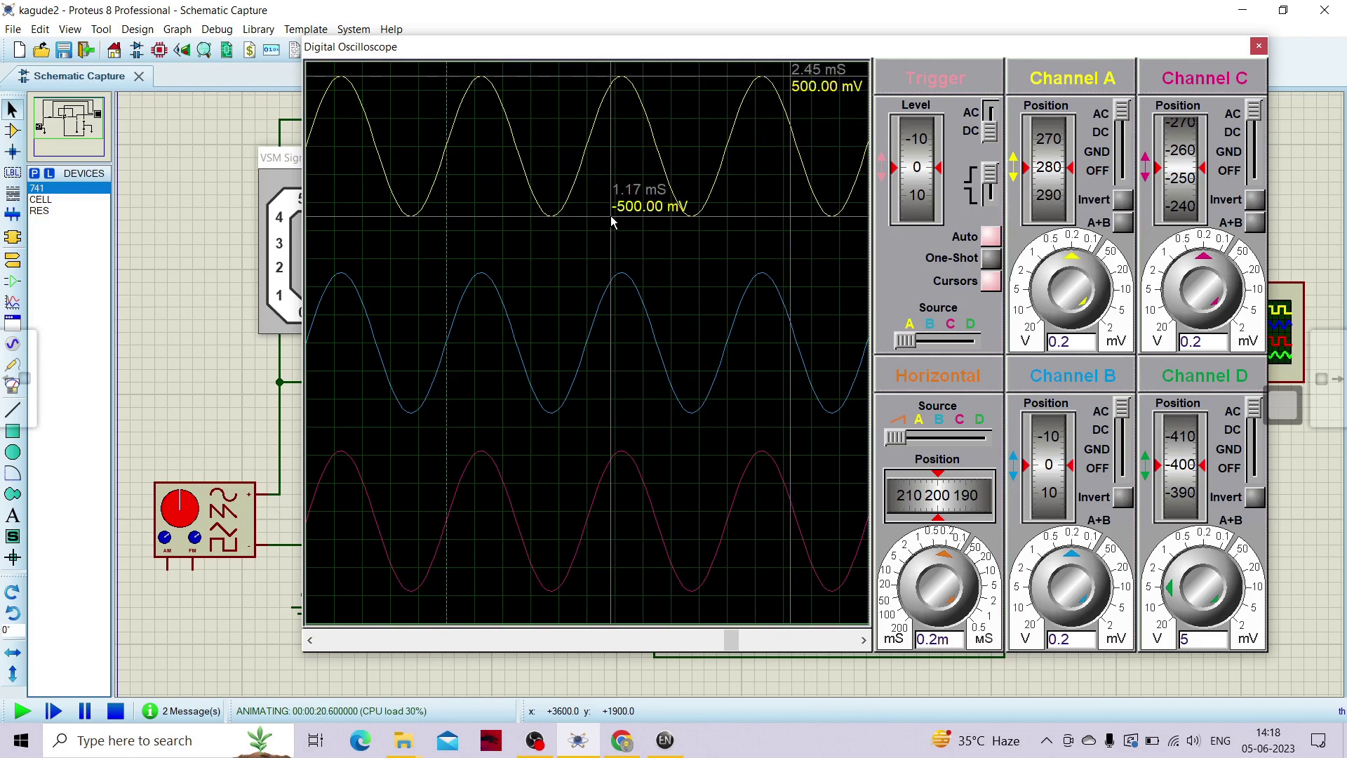
pyautogui.moveTo(534, 46); pyautogui.dragTo(600, 420)
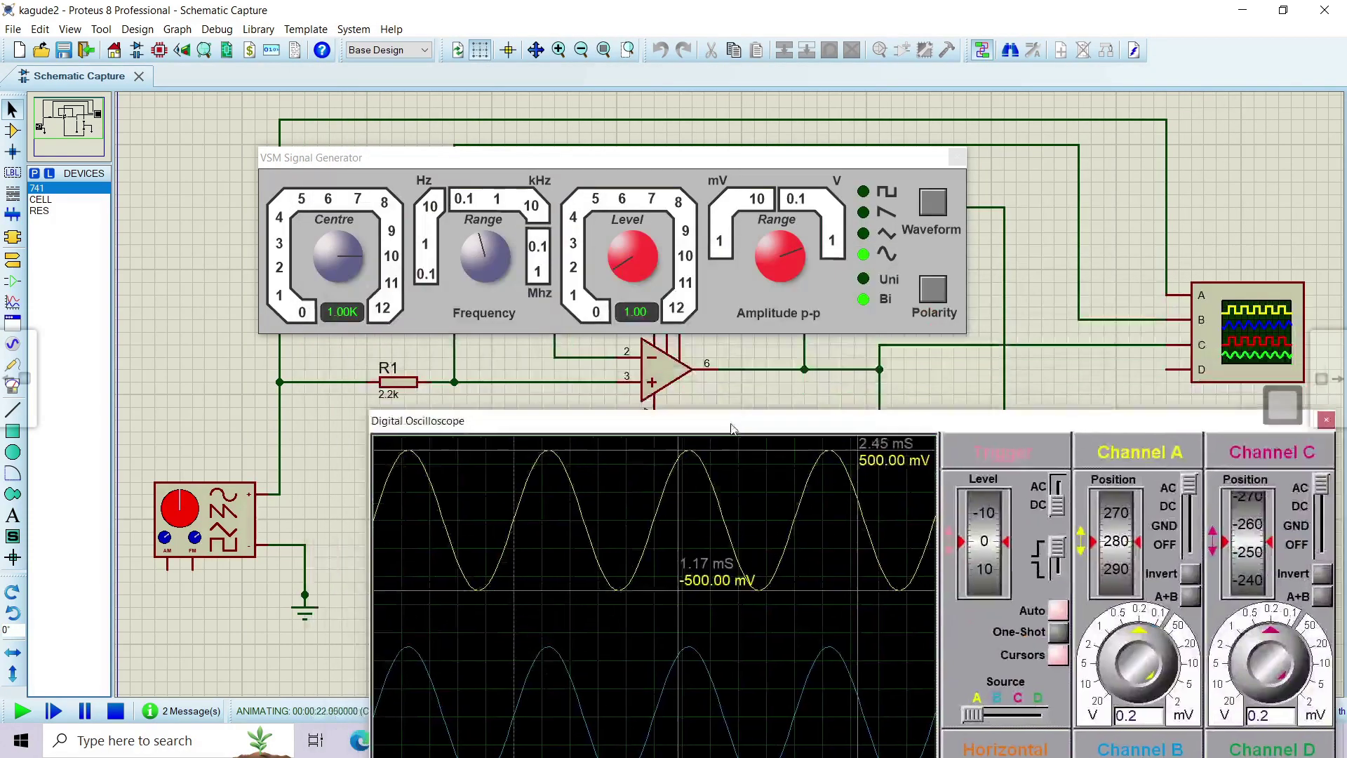
# Move the signal generator window below the schematic, and bring the oscilloscope to the front in full view
pyautogui.moveTo(600, 161); pyautogui.dragTo(410, 597)
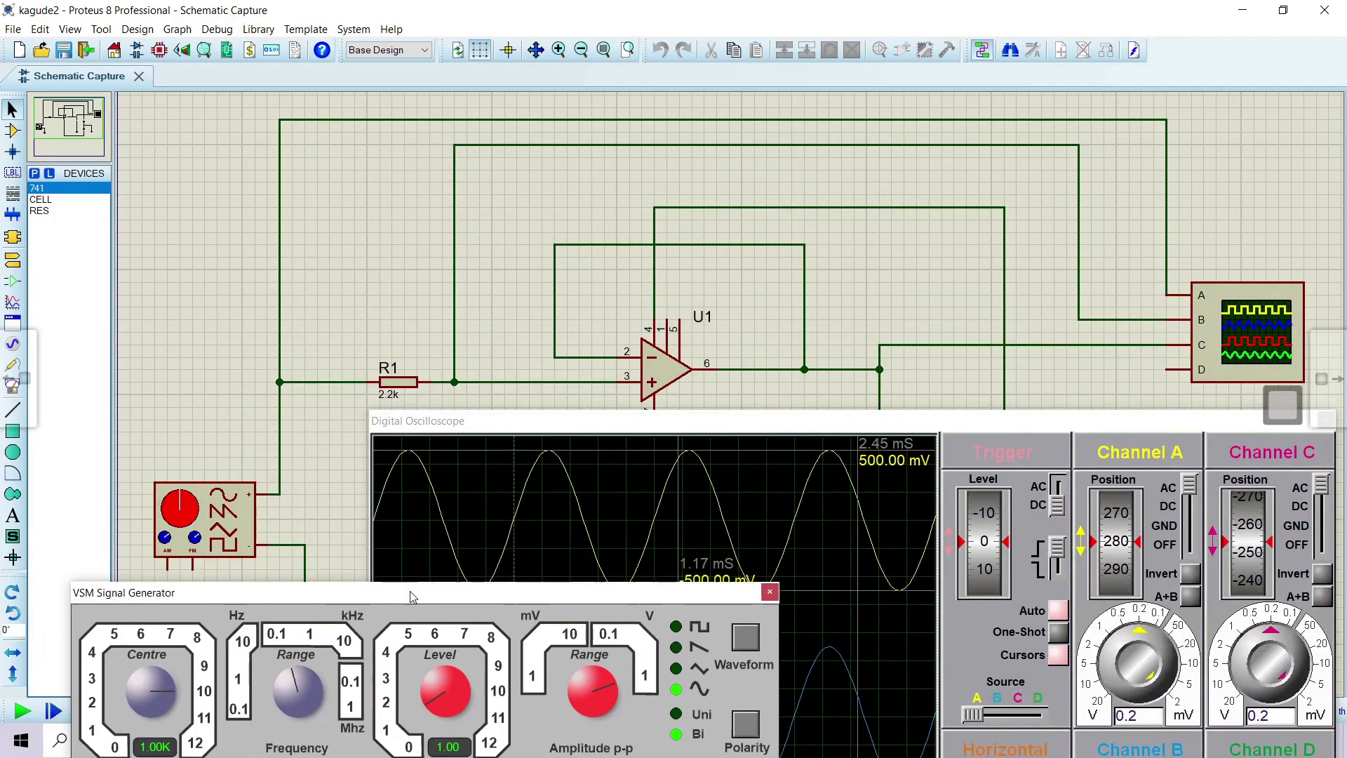
pyautogui.click(500, 426)
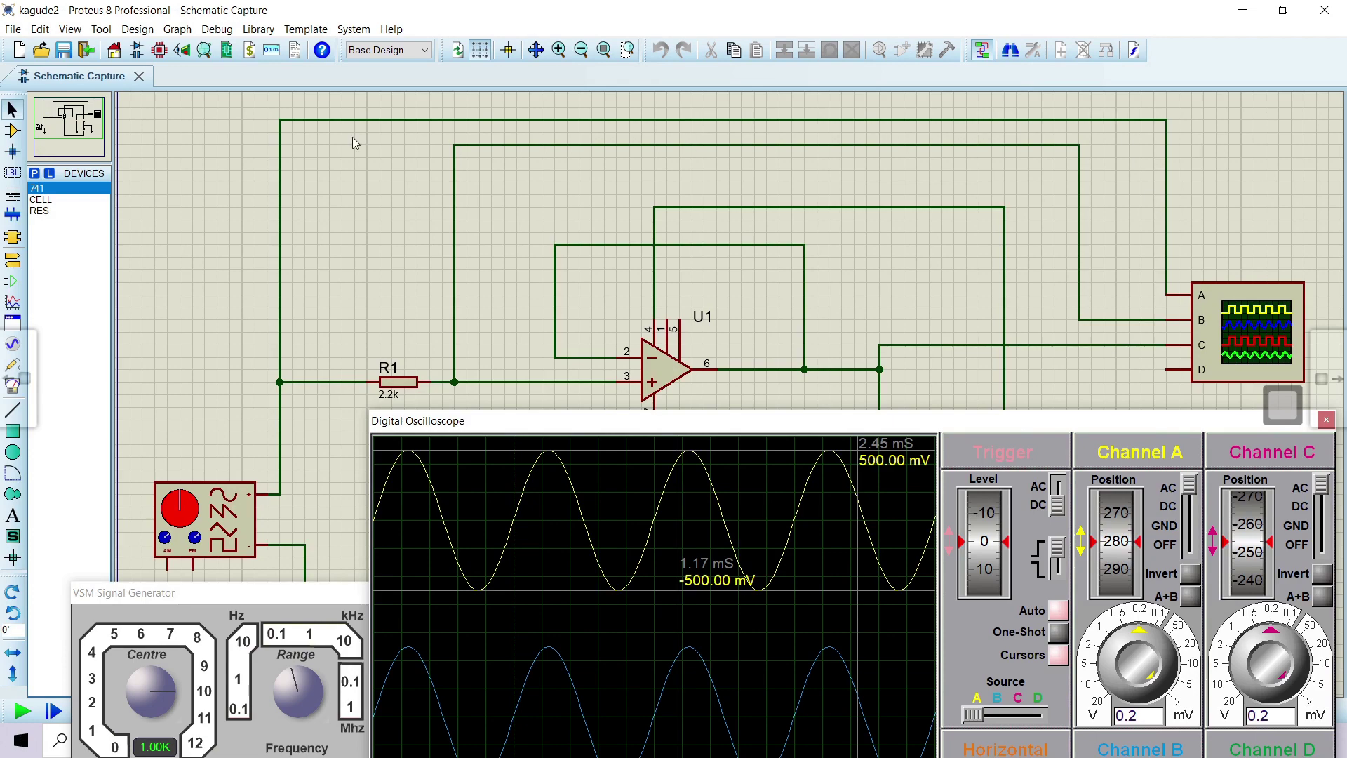
pyautogui.moveTo(659, 428); pyautogui.dragTo(502, 50)
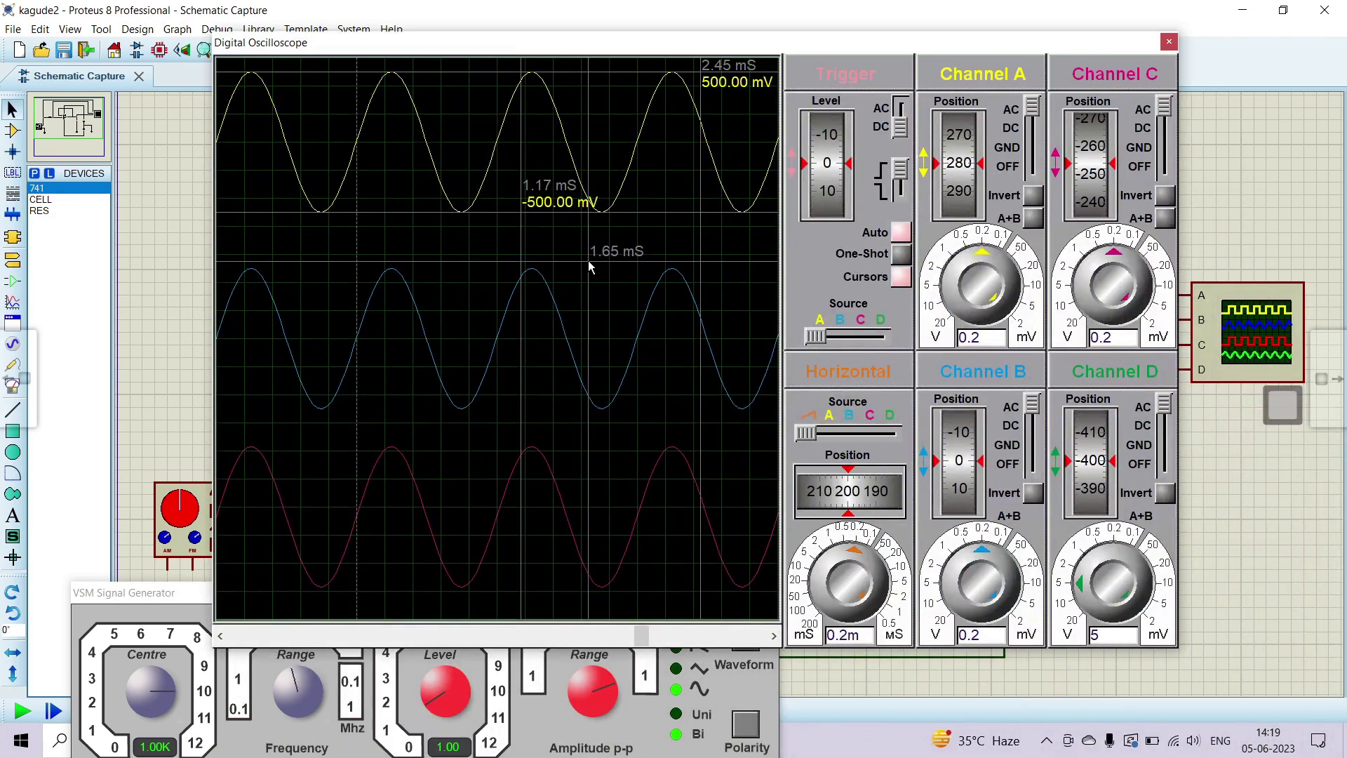
# Set channel B's position to 30 and mark its peak and trough with cursors, moving the oscilloscope clear of the schematic
pyautogui.scroll(3, 962, 439)
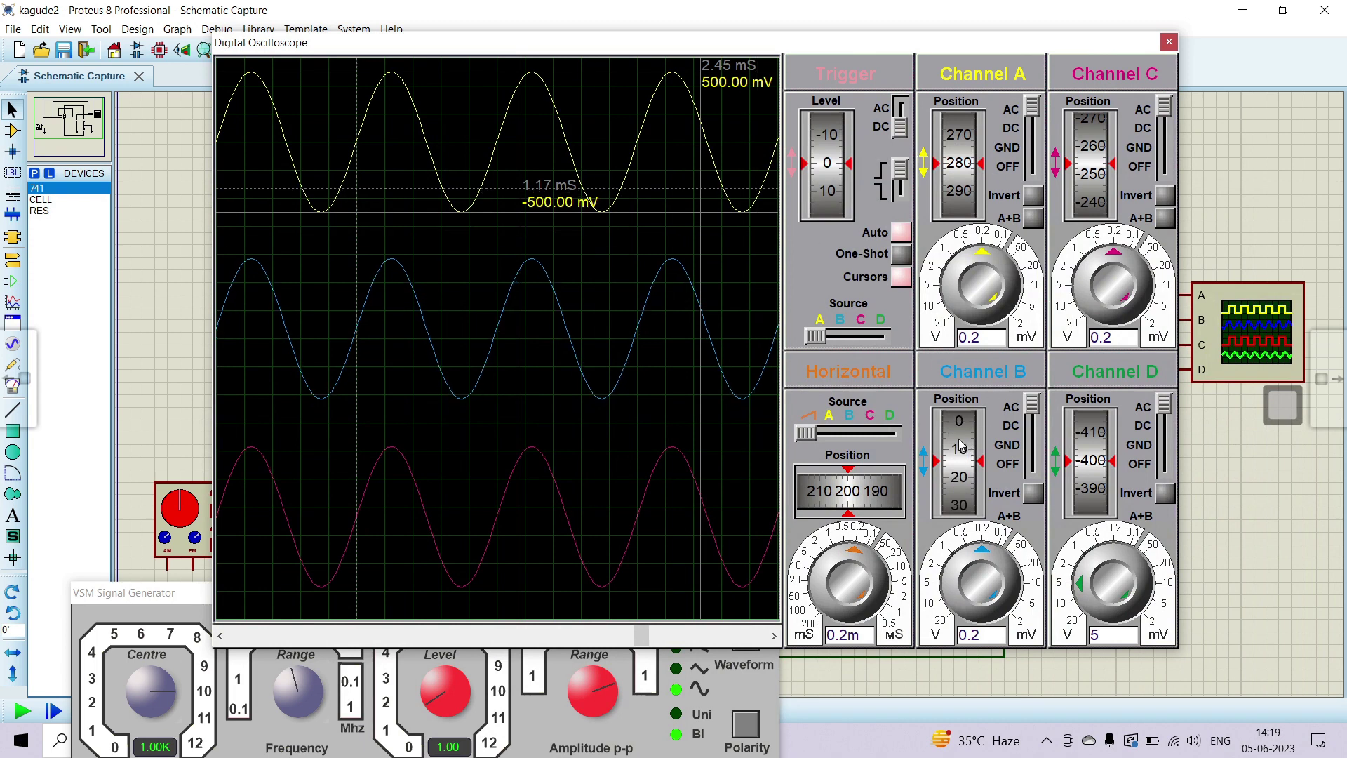
pyautogui.click(576, 245)
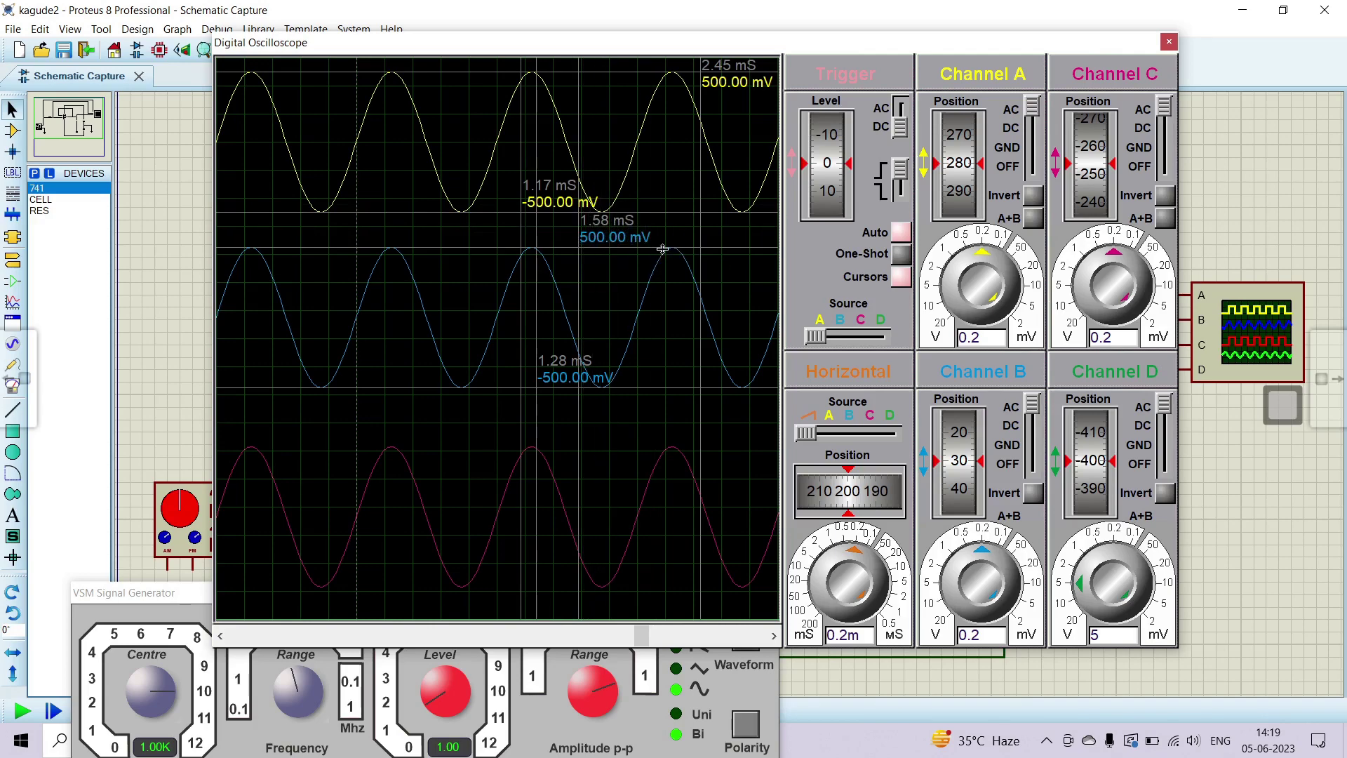
pyautogui.moveTo(350, 42); pyautogui.dragTo(719, 383)
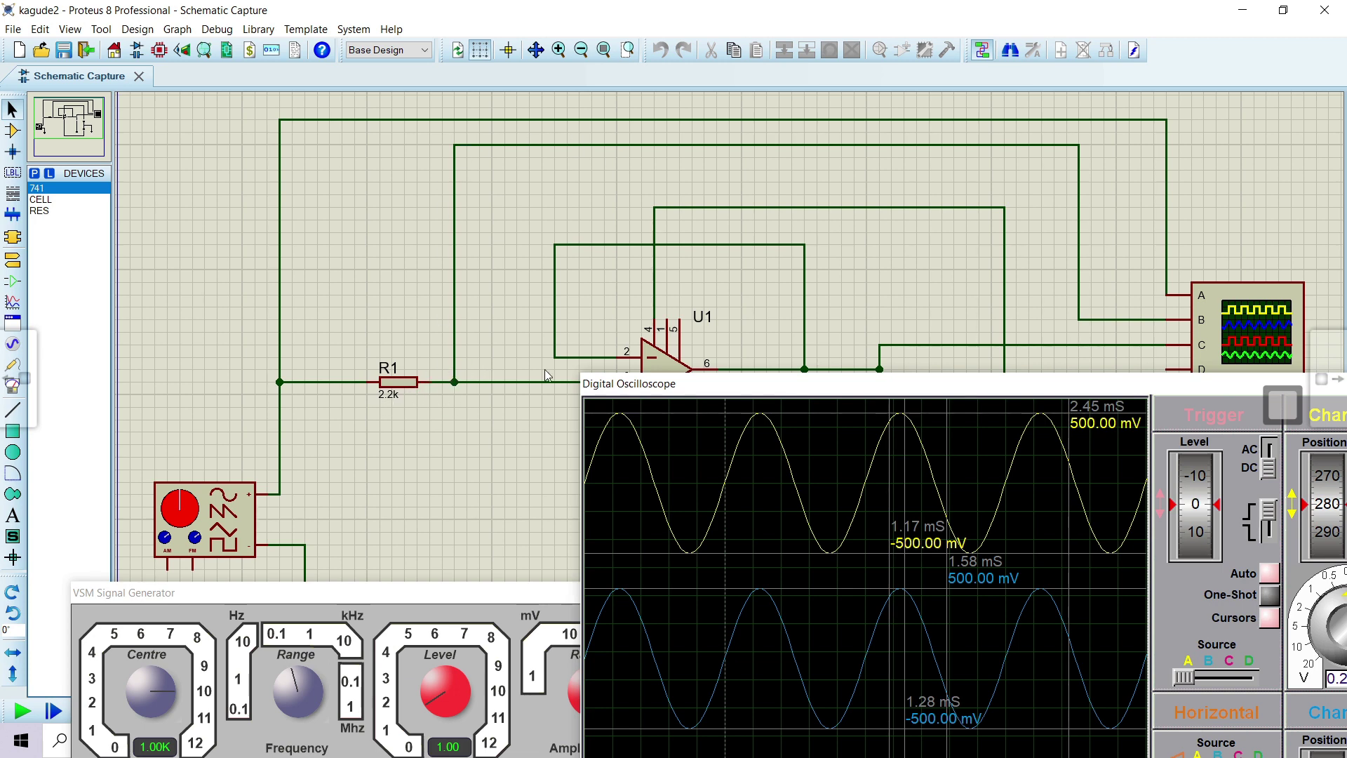
pyautogui.moveTo(672, 390); pyautogui.dragTo(693, 441)
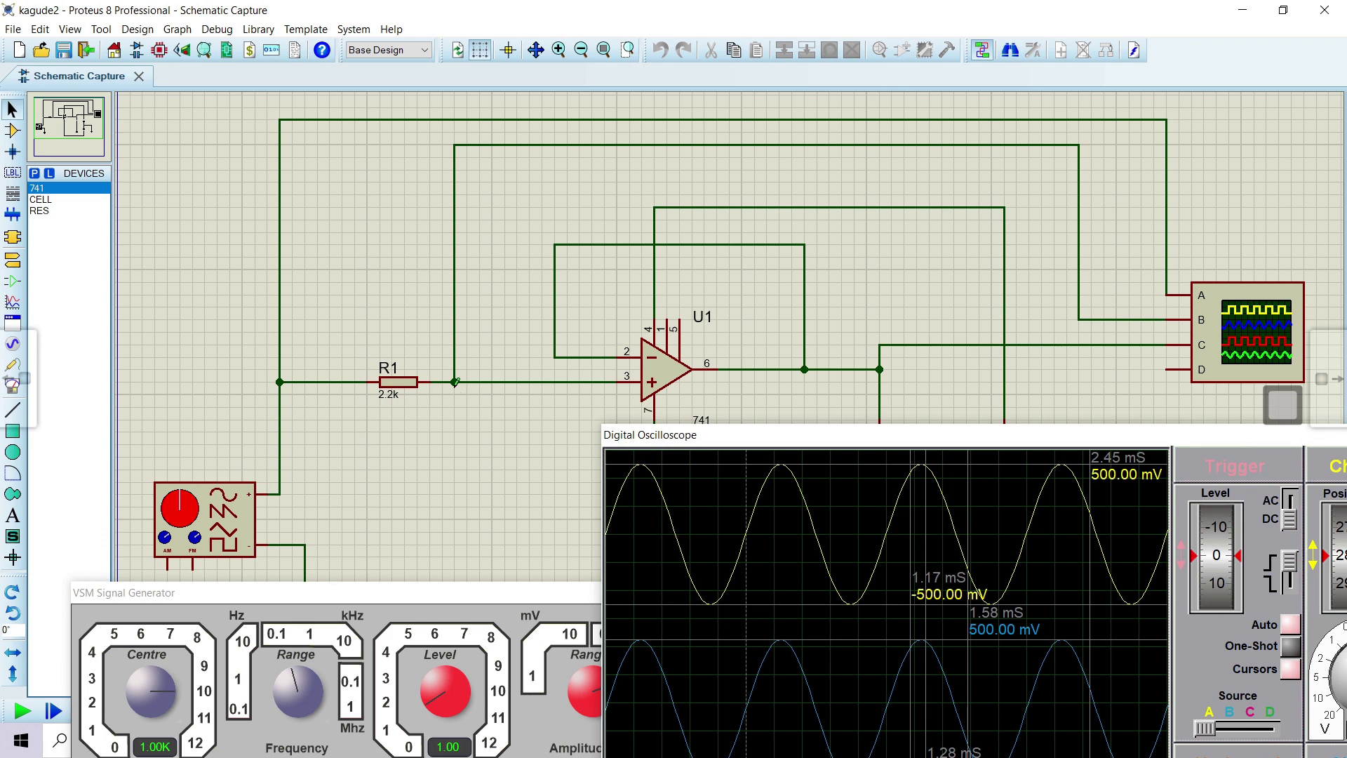
# Bring the oscilloscope back into full view and measure channel C's peak and trough with cursors
pyautogui.moveTo(806, 439); pyautogui.dragTo(494, 97)
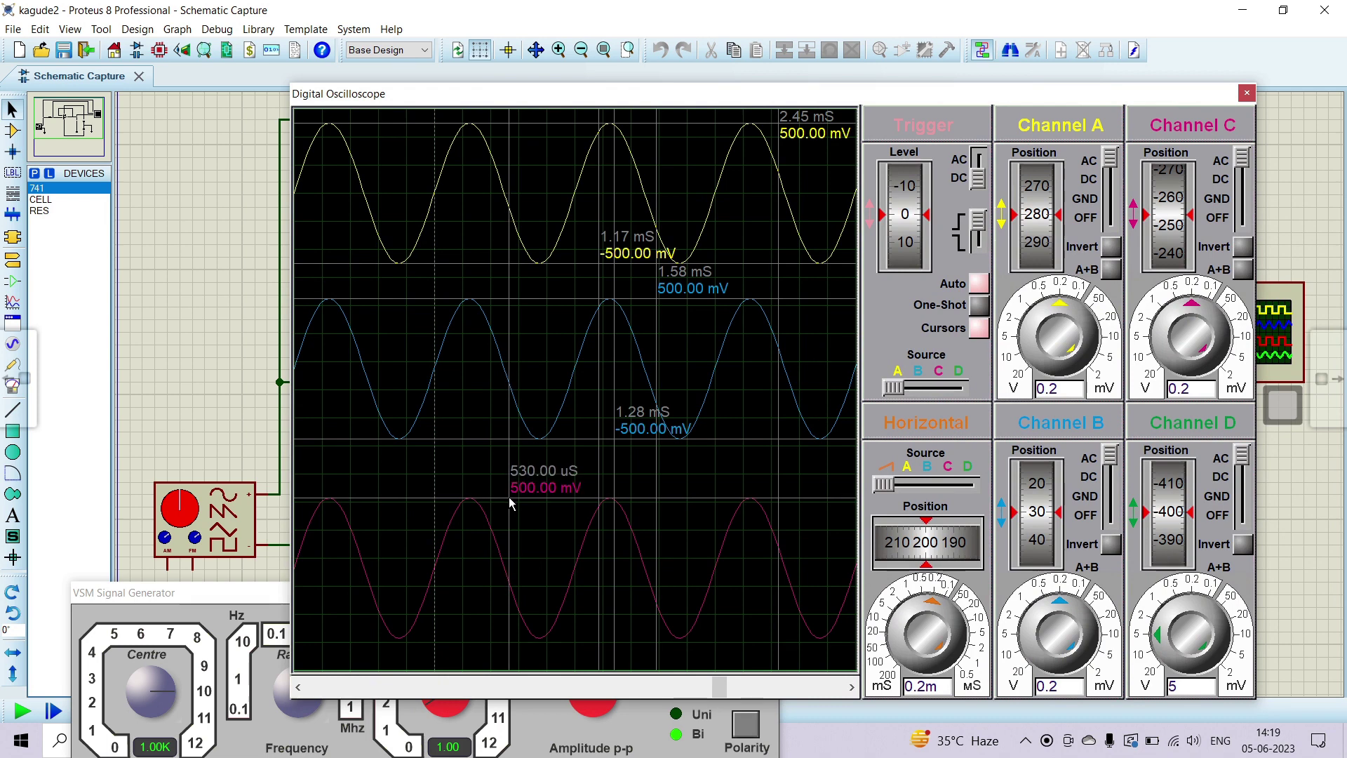
pyautogui.click(508, 497)
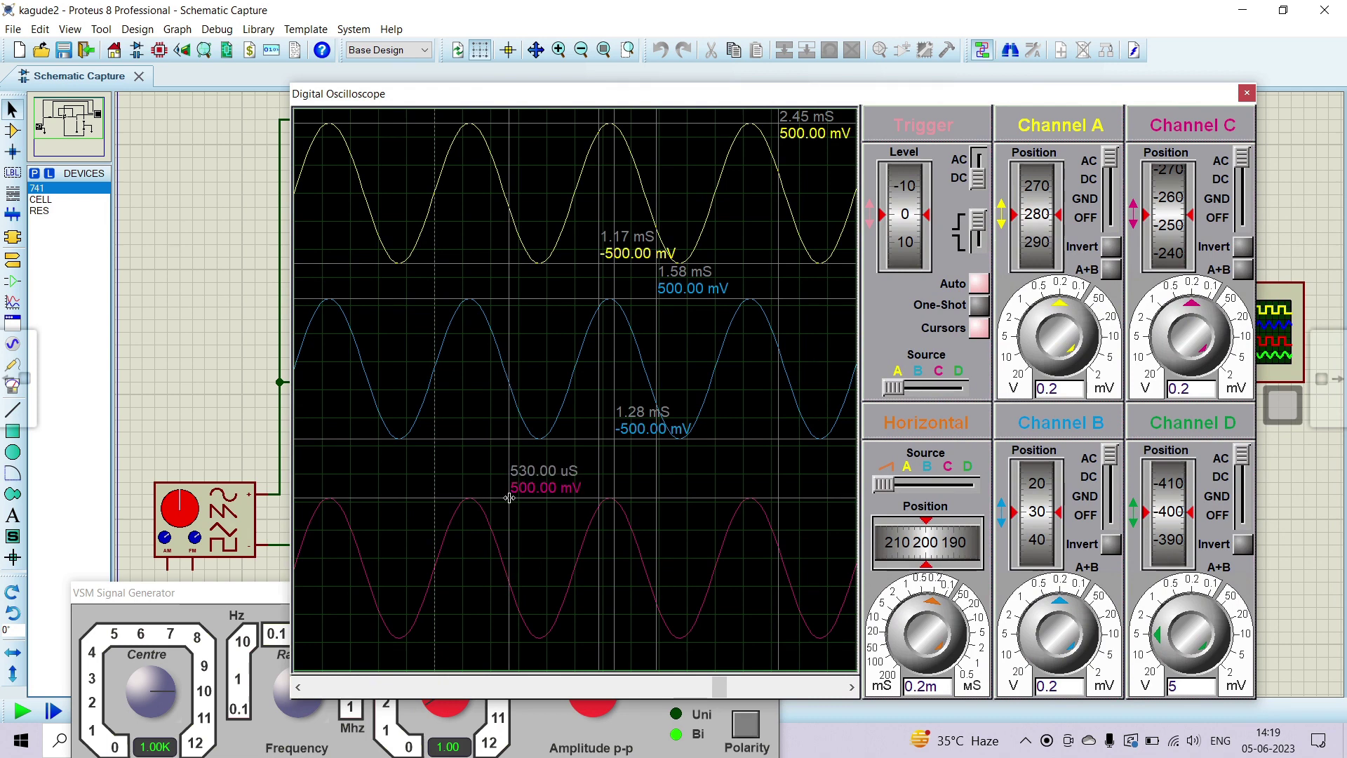
pyautogui.click(455, 644)
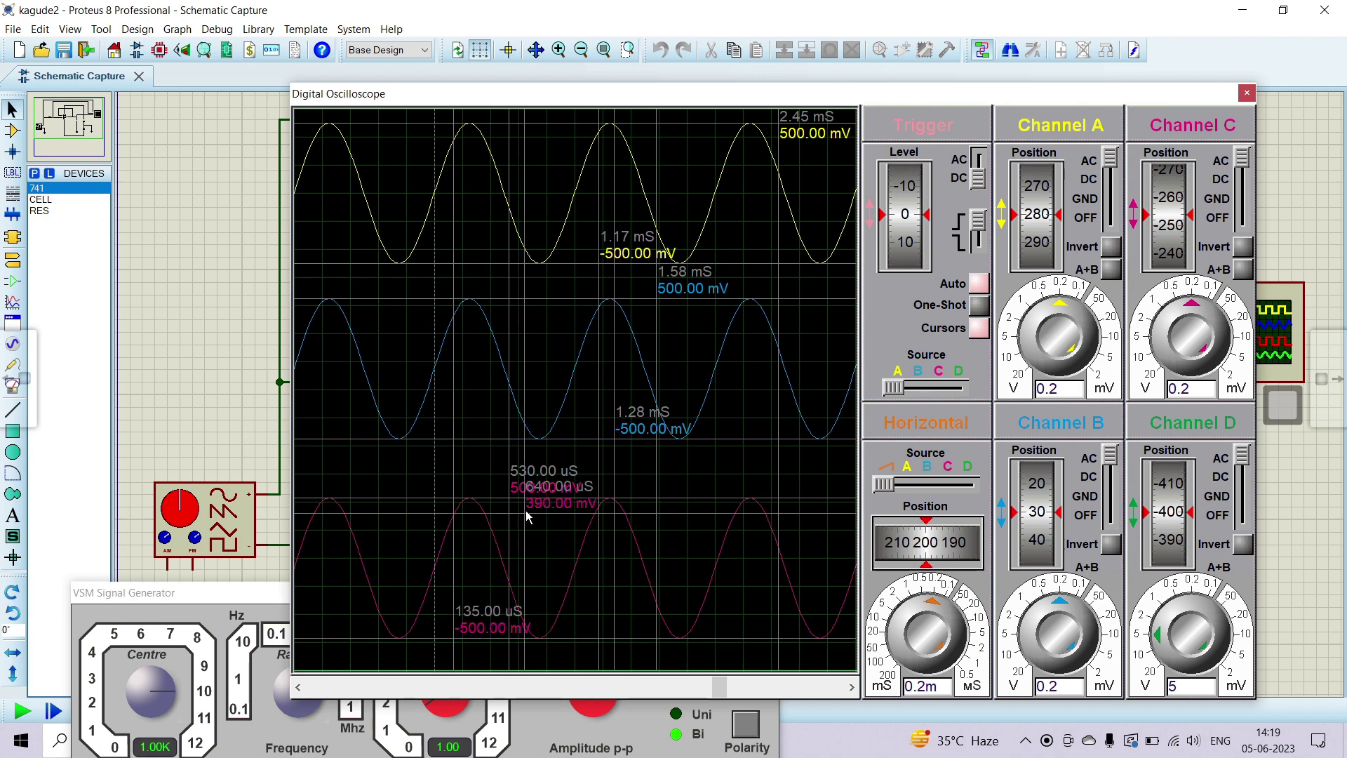
# Move the oscilloscope aside to inspect the output node and load resistor R2, and return it to full view
pyautogui.moveTo(637, 102); pyautogui.dragTo(667, 623)
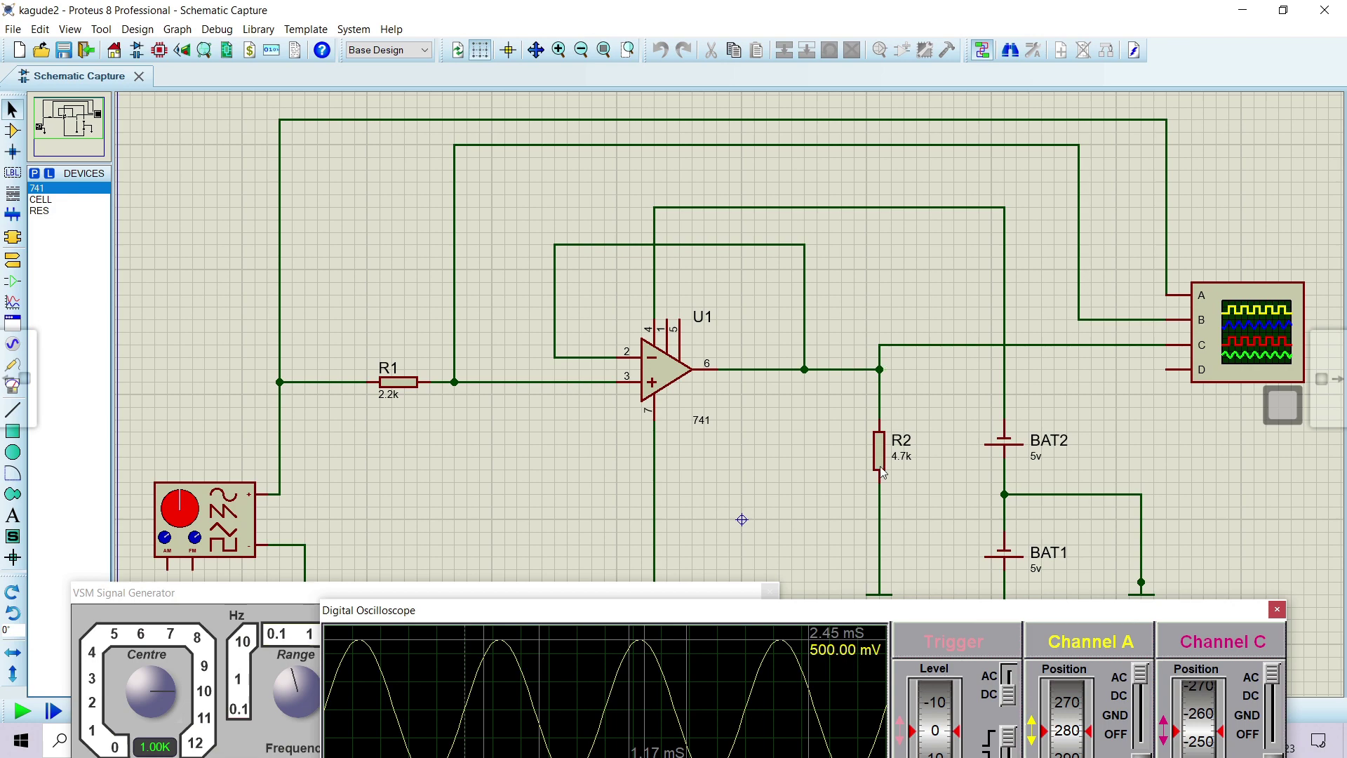
pyautogui.moveTo(869, 611); pyautogui.dragTo(840, 110)
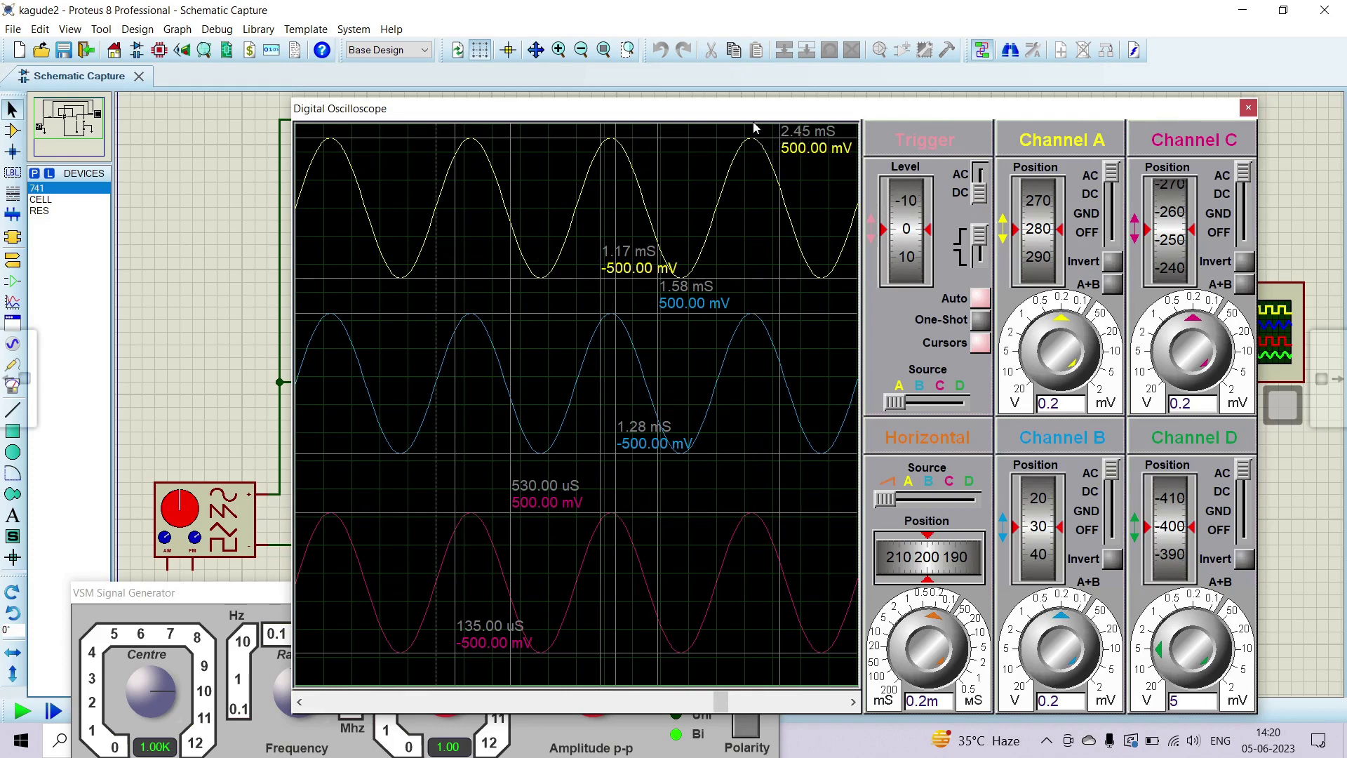
pyautogui.moveTo(756, 115); pyautogui.dragTo(1076, 542)
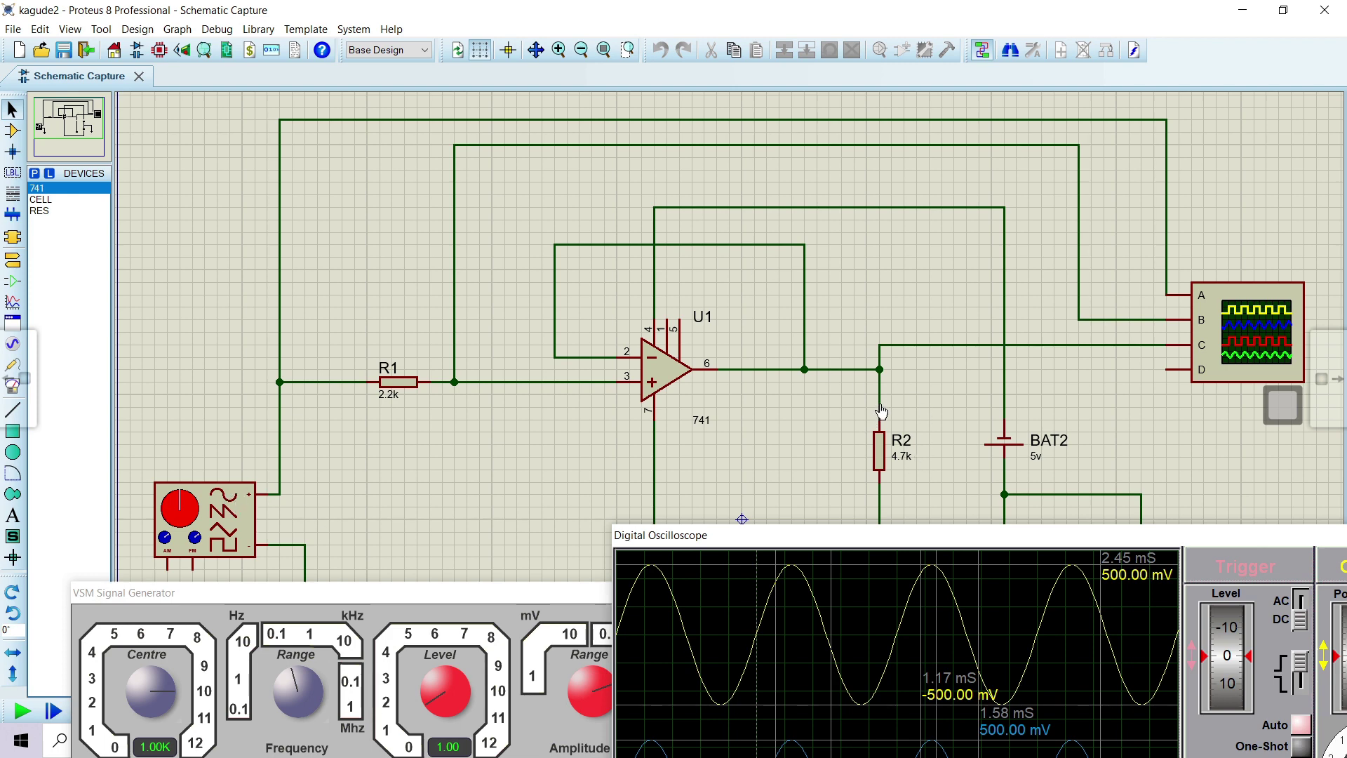
pyautogui.moveTo(903, 546); pyautogui.dragTo(597, 124)
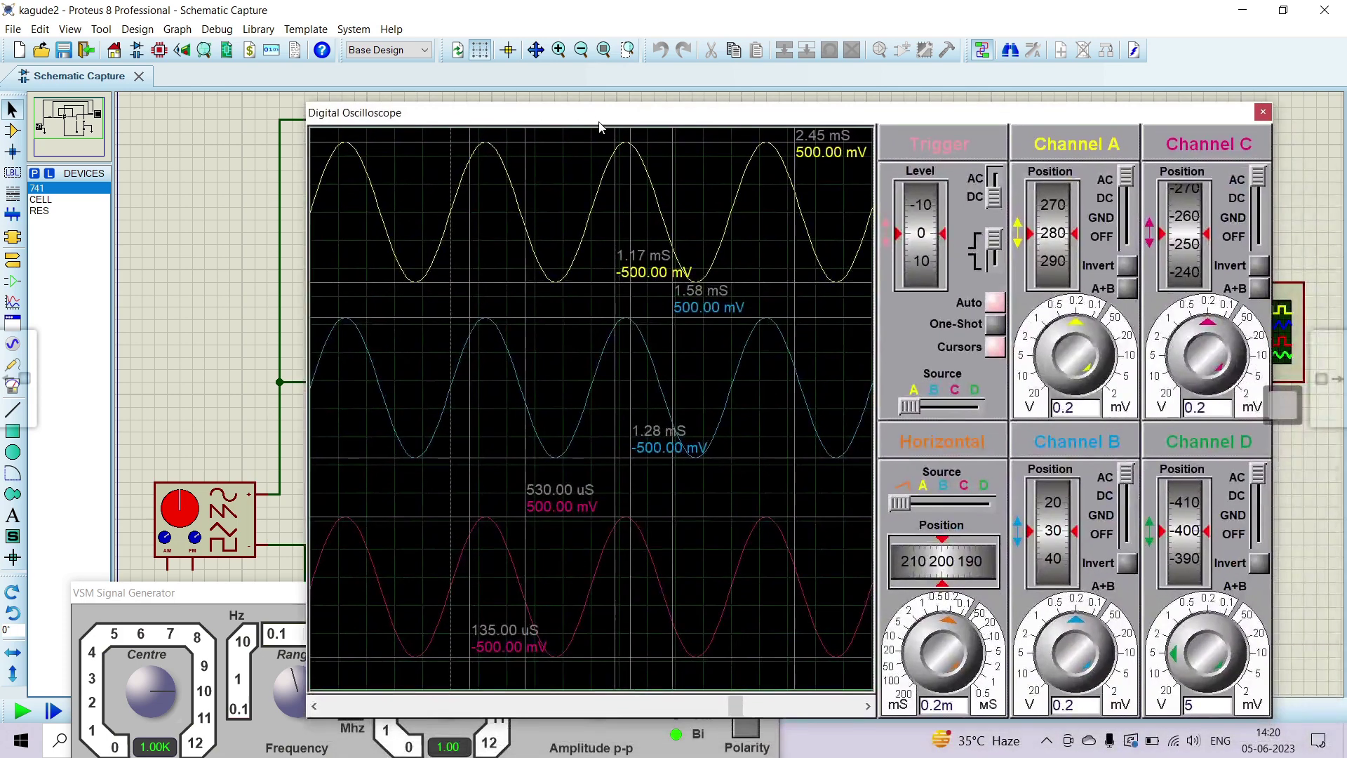
# Move the signal generator window up beside the channel traces, keeping the oscilloscope in front
pyautogui.click(141, 594)
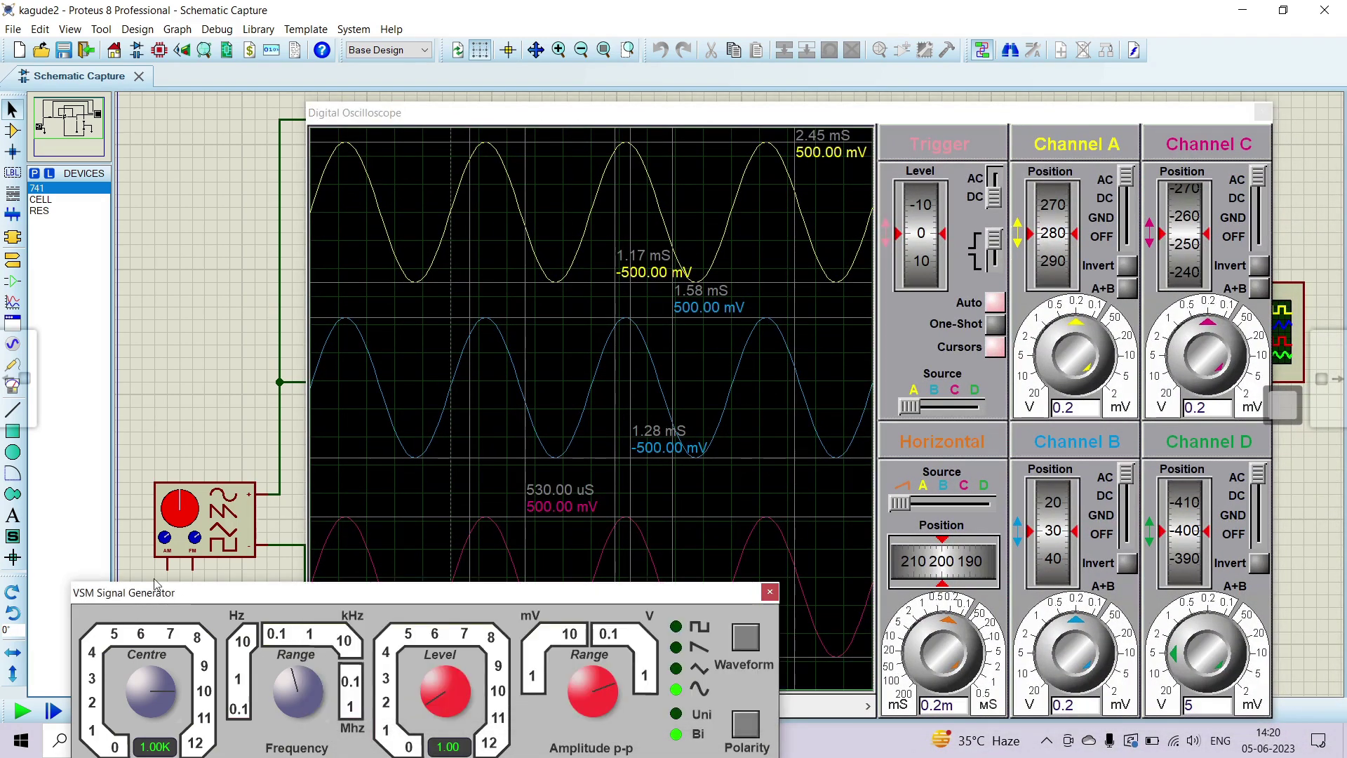
pyautogui.click(671, 116)
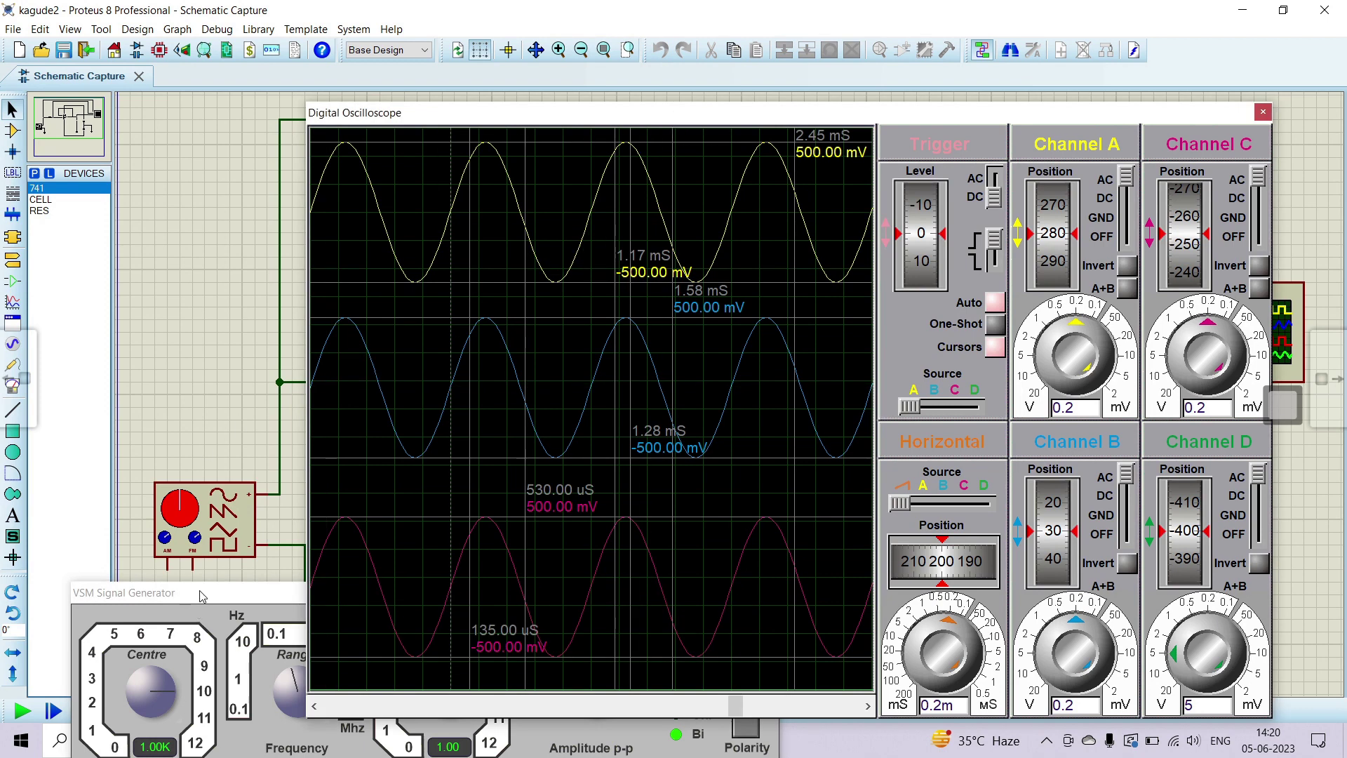
pyautogui.moveTo(203, 596); pyautogui.dragTo(220, 467)
pyautogui.click(826, 118)
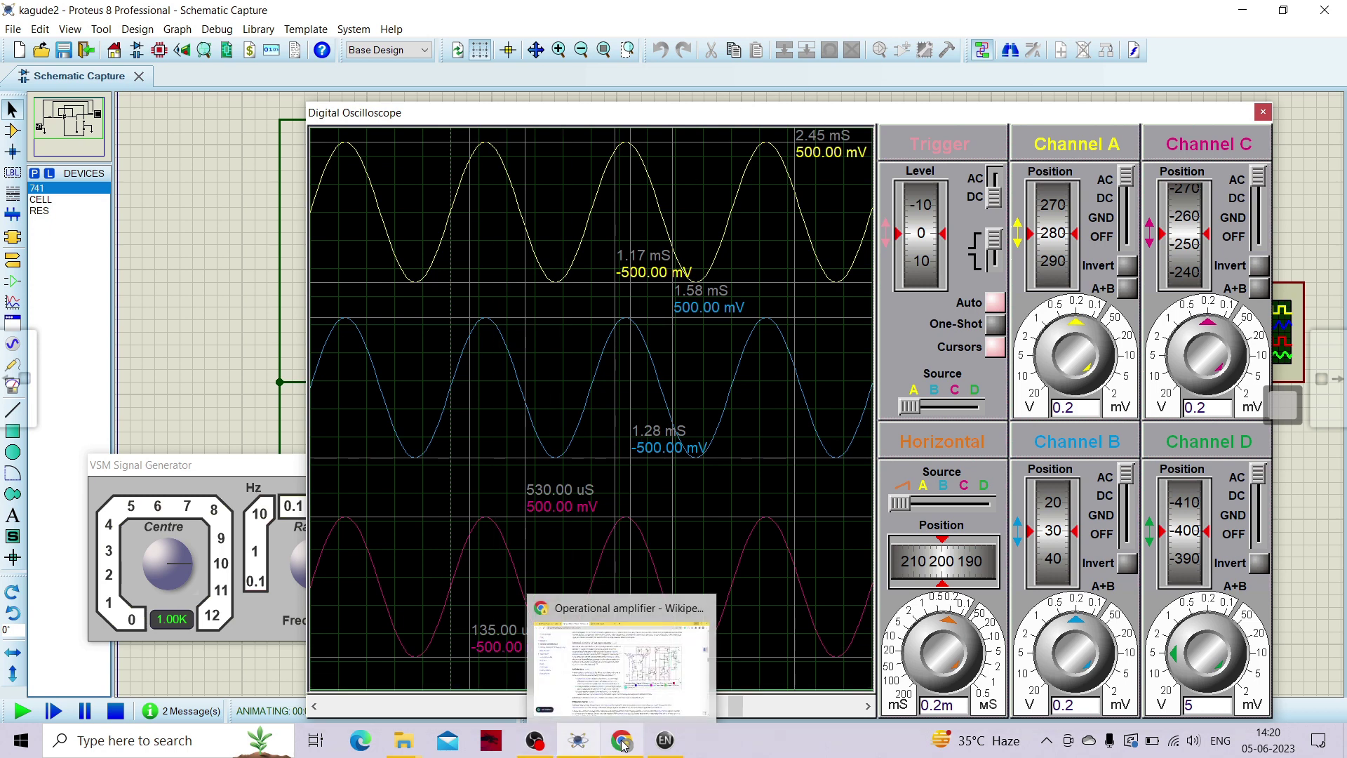
# Switch to the whiteboard application and go to blank page 19
pyautogui.moveTo(663, 741)
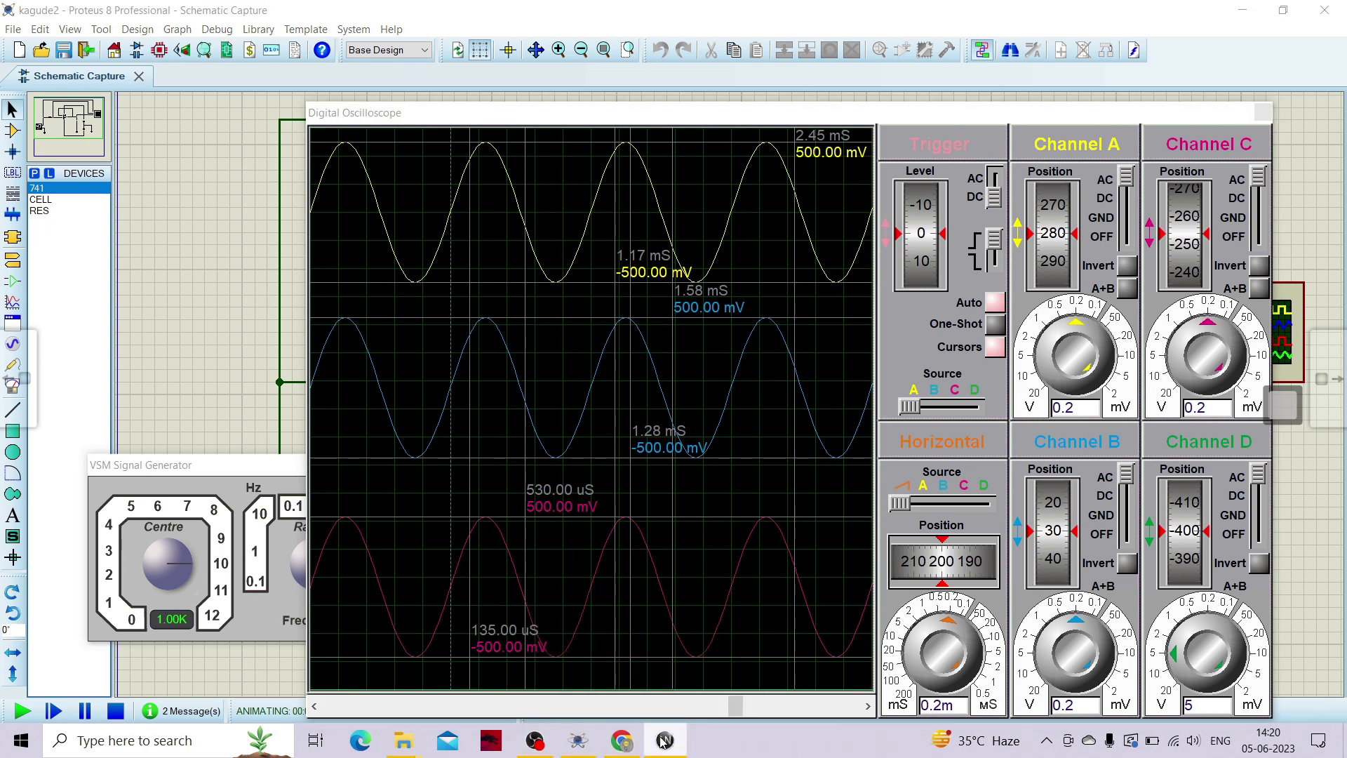
pyautogui.click(663, 740)
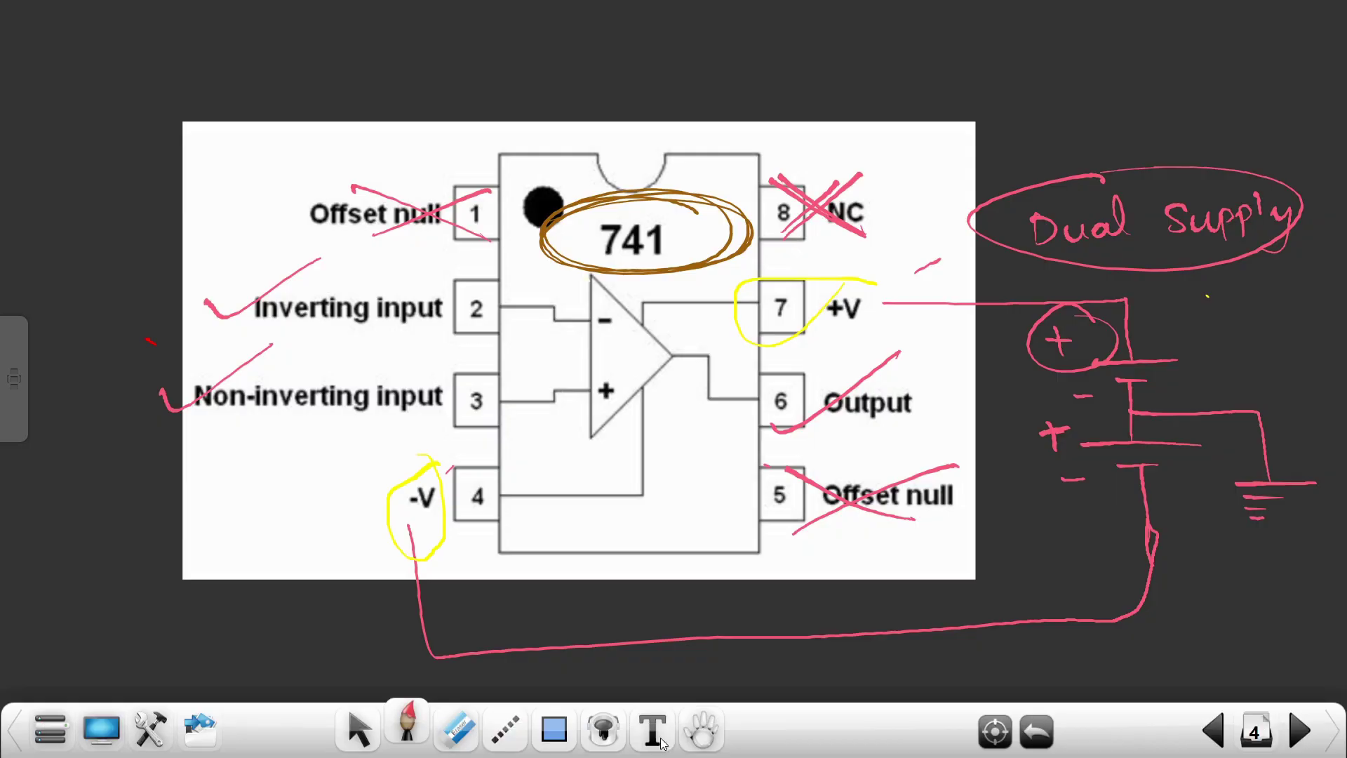
pyautogui.click(1300, 732)
pyautogui.click(1300, 732)
pyautogui.click(1301, 732)
pyautogui.click(1300, 732)
pyautogui.click(1301, 732)
pyautogui.click(1301, 732)
pyautogui.click(1300, 732)
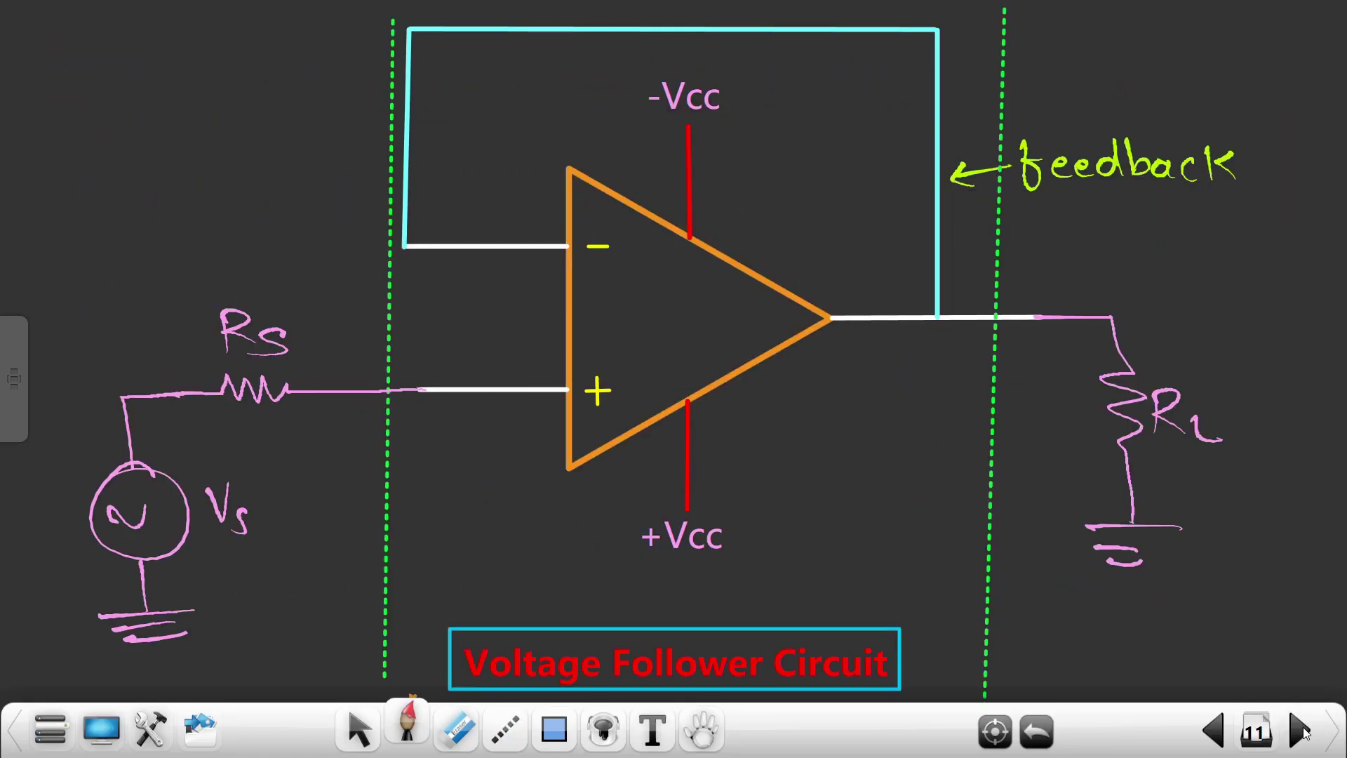
pyautogui.click(1301, 732)
pyautogui.click(1301, 732)
pyautogui.click(1301, 732)
pyautogui.click(1300, 732)
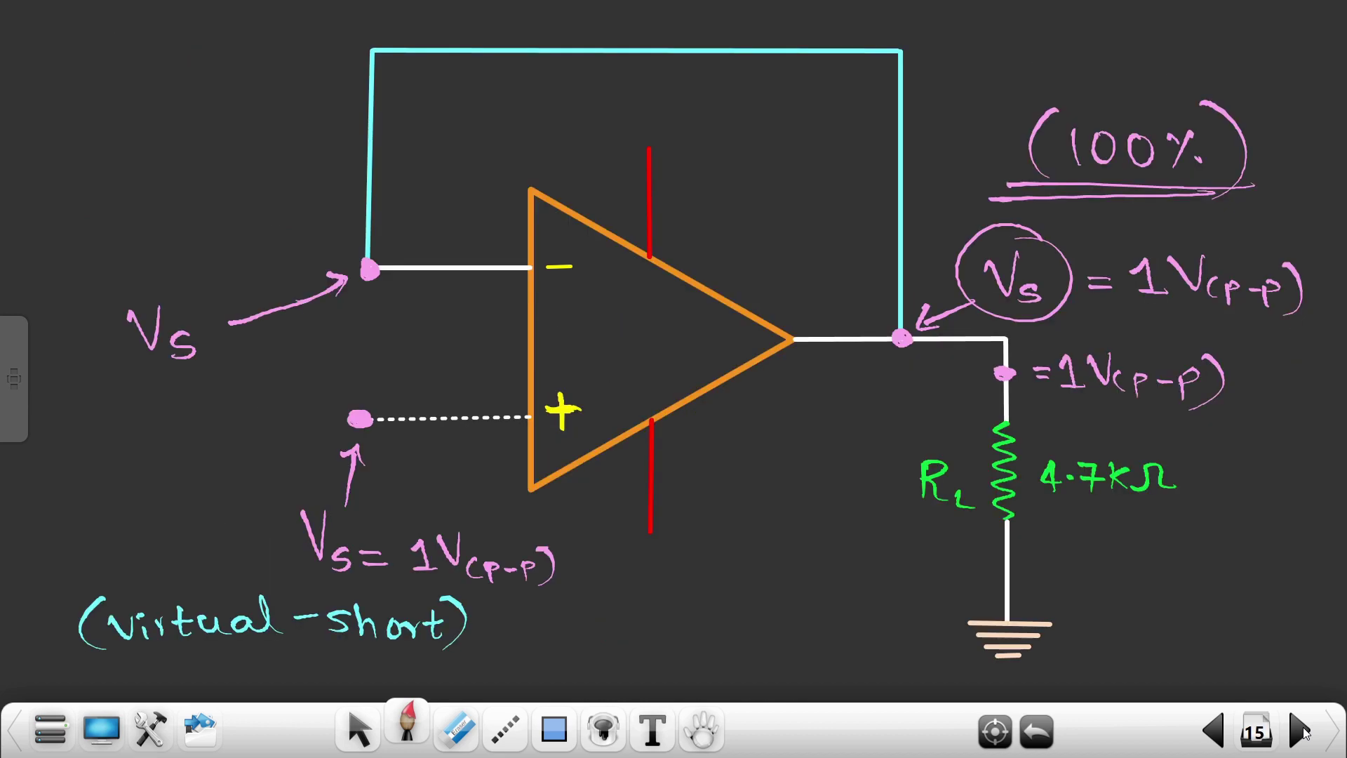
pyautogui.click(1301, 732)
pyautogui.click(1300, 732)
pyautogui.click(1301, 732)
pyautogui.click(1300, 732)
pyautogui.click(1301, 732)
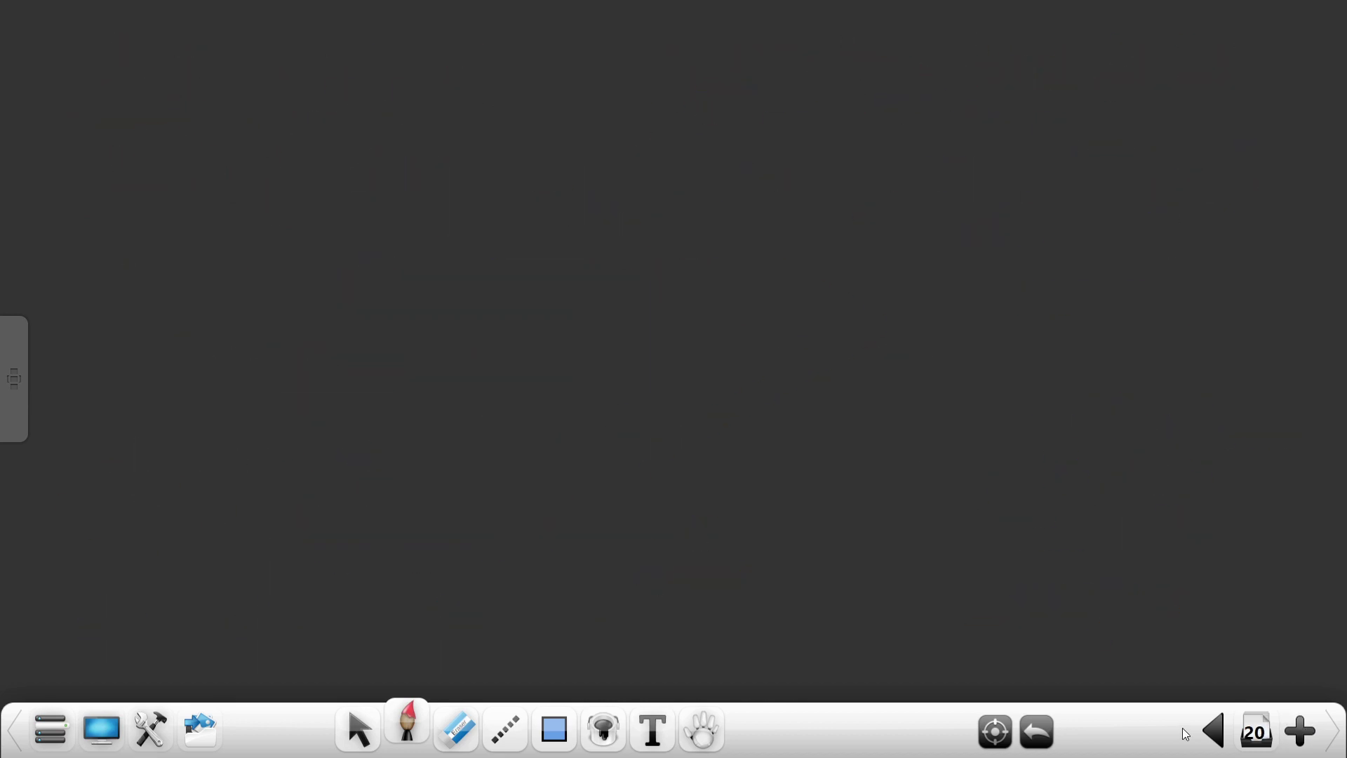
pyautogui.click(1211, 730)
# Write "Q) Design → Buffer Amp → OP-AMP → very easy" in red across the page and circle "very easy"
pyautogui.moveTo(63, 34)
pyautogui.mouseDown()
pyautogui.moveTo(47, 71)
pyautogui.moveTo(77, 90)
pyautogui.mouseUp()
pyautogui.moveTo(86, 14); pyautogui.dragTo(99, 100)
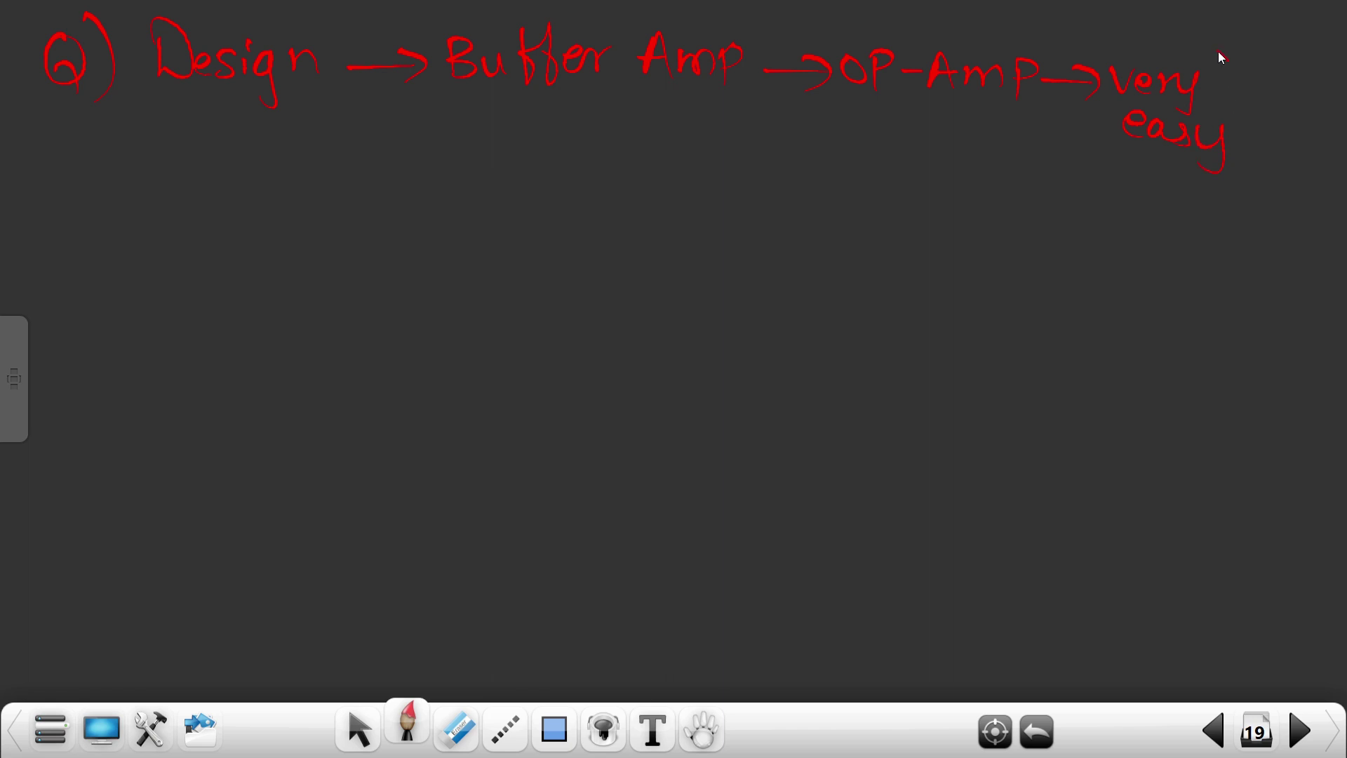
pyautogui.moveTo(1111, 67)
pyautogui.mouseDown()
pyautogui.moveTo(1106, 139)
pyautogui.moveTo(1181, 187)
pyautogui.moveTo(1261, 78)
pyautogui.mouseUp()
# In yellow-green, draw a brace under "Design → Buffer Amp" with an arrow leading to the handwritten words "Transistors BJT"
pyautogui.click(412, 721)
pyautogui.click(560, 497)
pyautogui.click(673, 426)
pyautogui.moveTo(180, 121)
pyautogui.mouseDown()
pyautogui.moveTo(473, 157)
pyautogui.moveTo(682, 100)
pyautogui.mouseUp()
pyautogui.moveTo(581, 150); pyautogui.dragTo(701, 218)
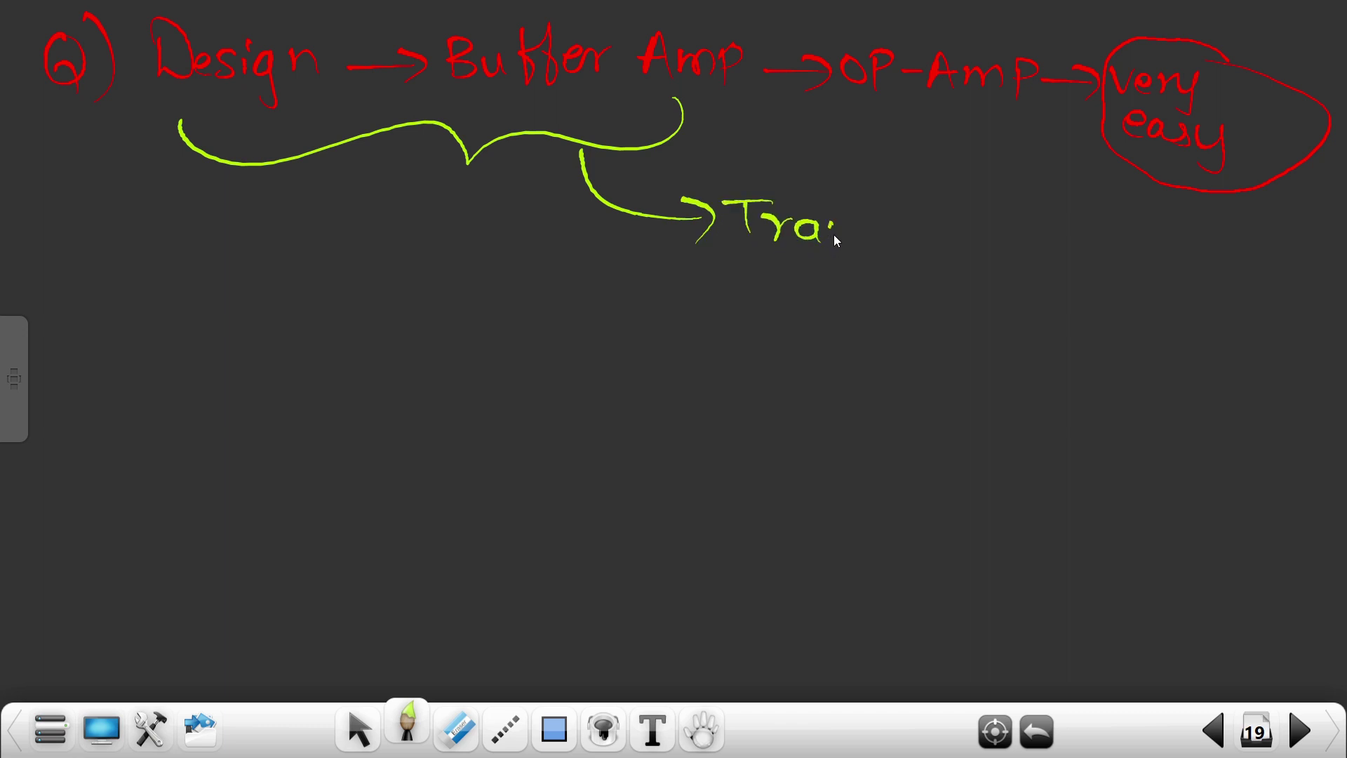
pyautogui.moveTo(895, 246)
pyautogui.mouseDown()
pyautogui.moveTo(920, 223)
pyautogui.moveTo(965, 232)
pyautogui.moveTo(1000, 214)
pyautogui.moveTo(991, 243)
pyautogui.mouseUp()
pyautogui.moveTo(797, 274)
pyautogui.mouseDown()
pyautogui.moveTo(798, 319)
pyautogui.moveTo(912, 281)
pyautogui.mouseUp()
pyautogui.moveTo(905, 283); pyautogui.dragTo(905, 322)
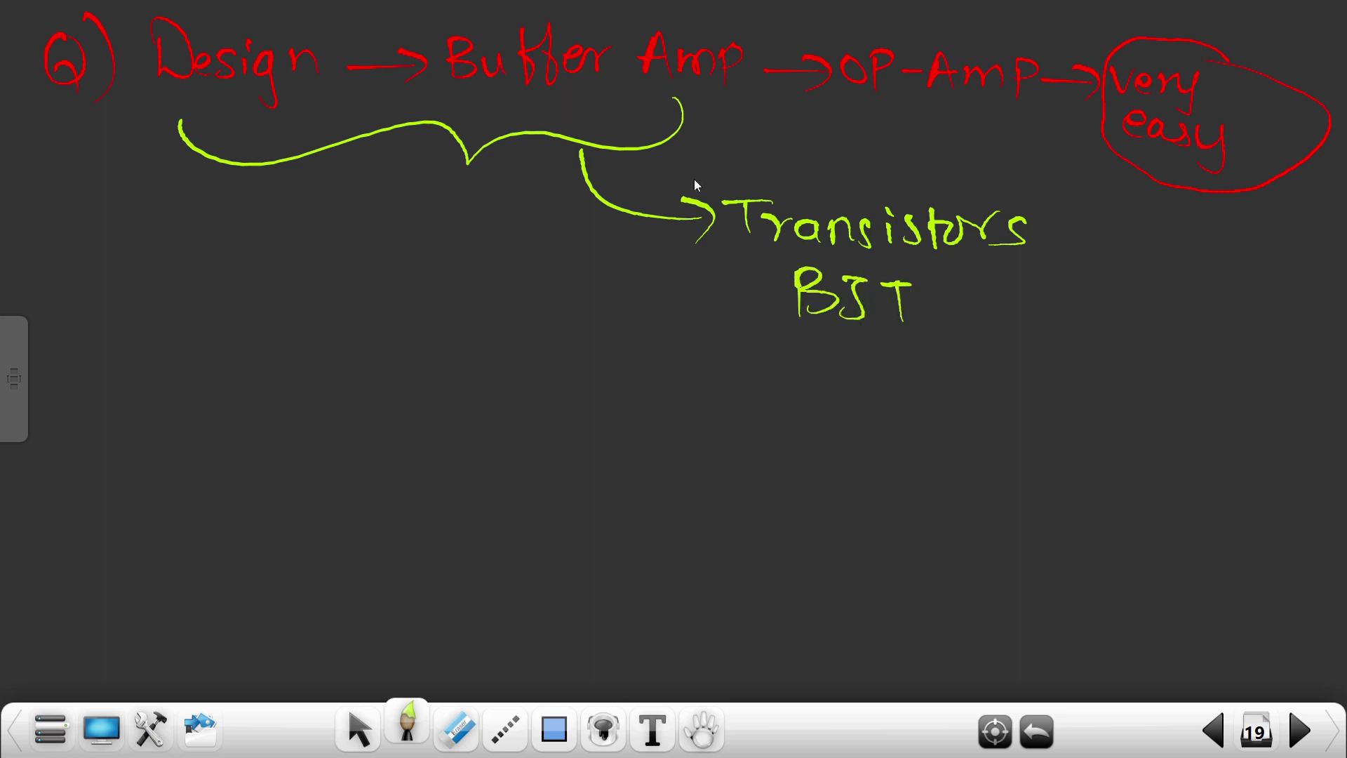
# Draw a box around "Transistors BJT" and write "(90%)" beside "BJT"
pyautogui.moveTo(712, 163)
pyautogui.mouseDown()
pyautogui.moveTo(717, 301)
pyautogui.moveTo(749, 359)
pyautogui.moveTo(1040, 377)
pyautogui.moveTo(1080, 305)
pyautogui.moveTo(1051, 181)
pyautogui.moveTo(825, 158)
pyautogui.moveTo(713, 190)
pyautogui.mouseUp()
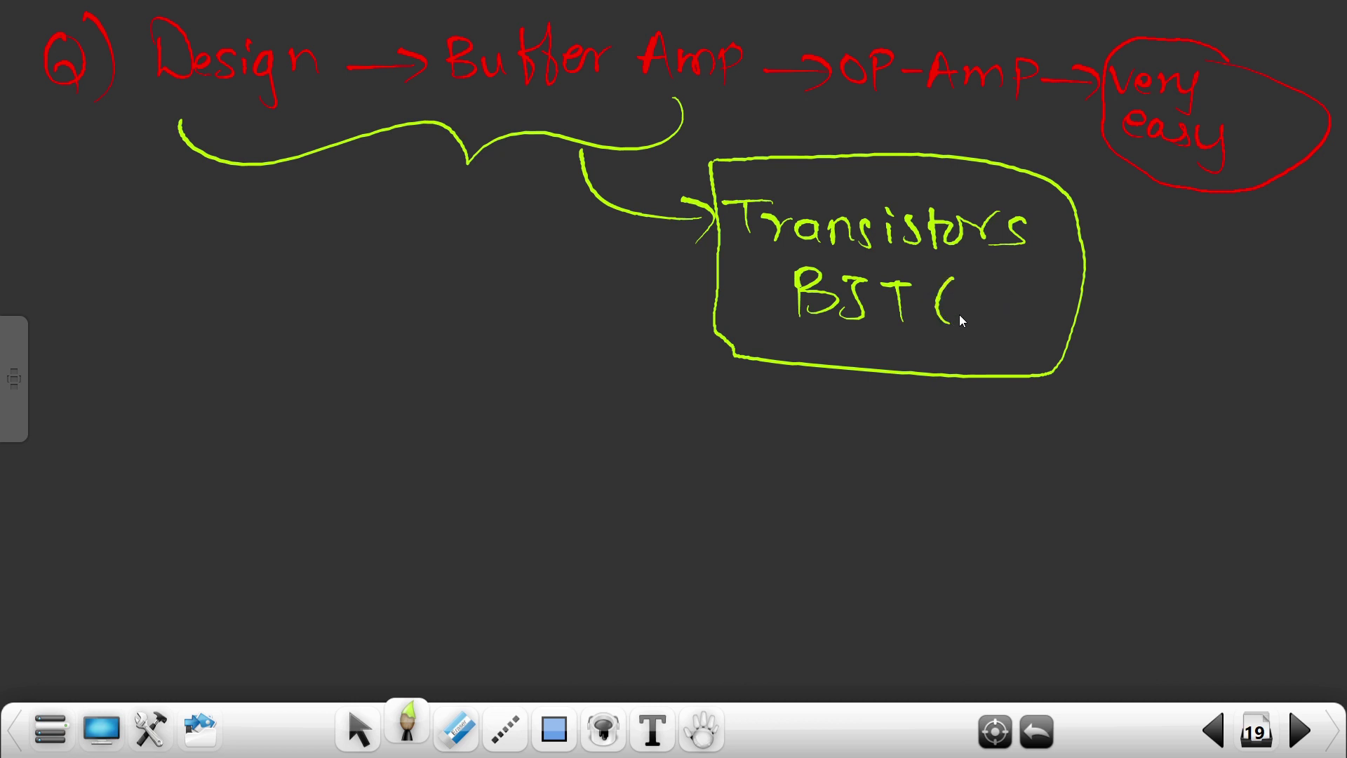
pyautogui.click(1032, 315)
pyautogui.moveTo(1040, 266); pyautogui.dragTo(1042, 336)
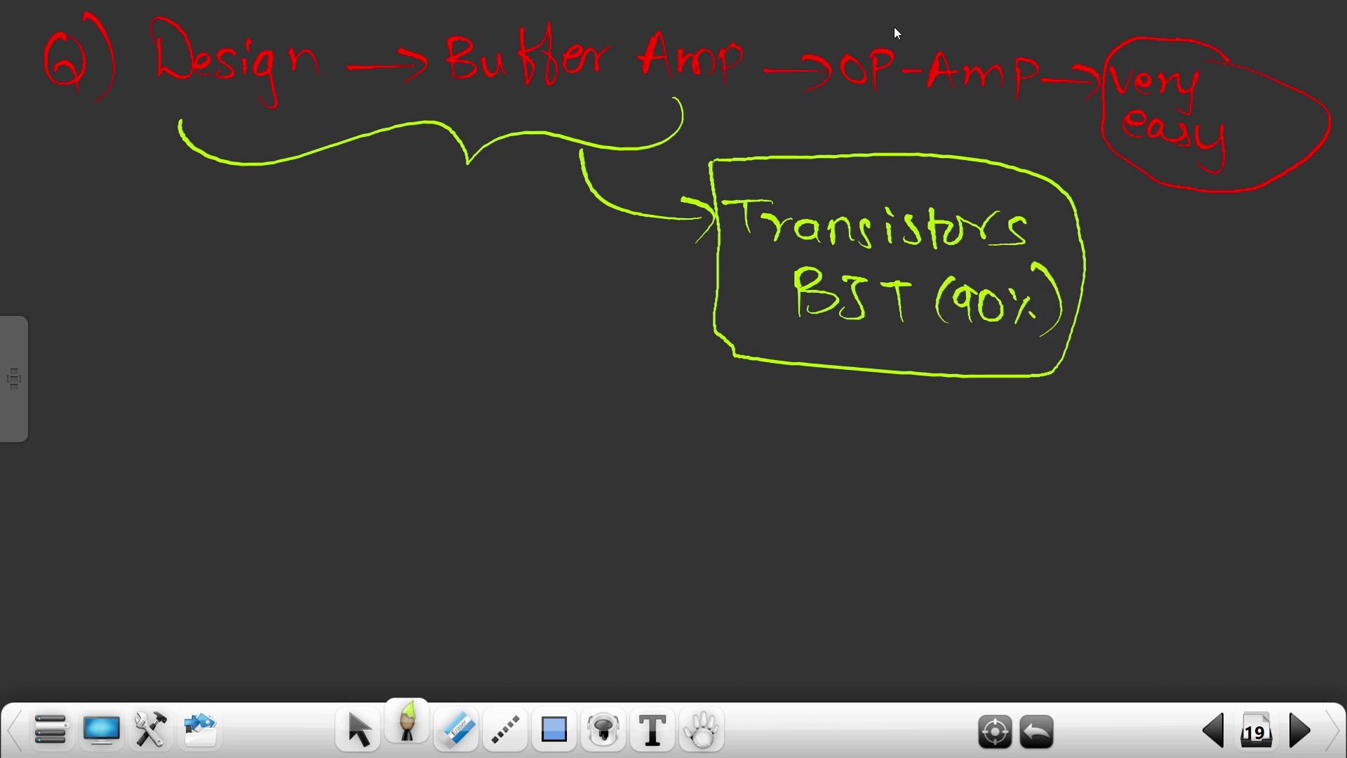
# Write "100%" above "OP-AMP" and circle it
pyautogui.moveTo(911, 14)
pyautogui.mouseDown()
pyautogui.moveTo(913, 35)
pyautogui.moveTo(925, 18)
pyautogui.mouseUp()
pyautogui.moveTo(943, 20)
pyautogui.mouseDown()
pyautogui.moveTo(974, 37)
pyautogui.moveTo(890, 10)
pyautogui.moveTo(1010, 14)
pyautogui.mouseUp()
pyautogui.click(994, 31)
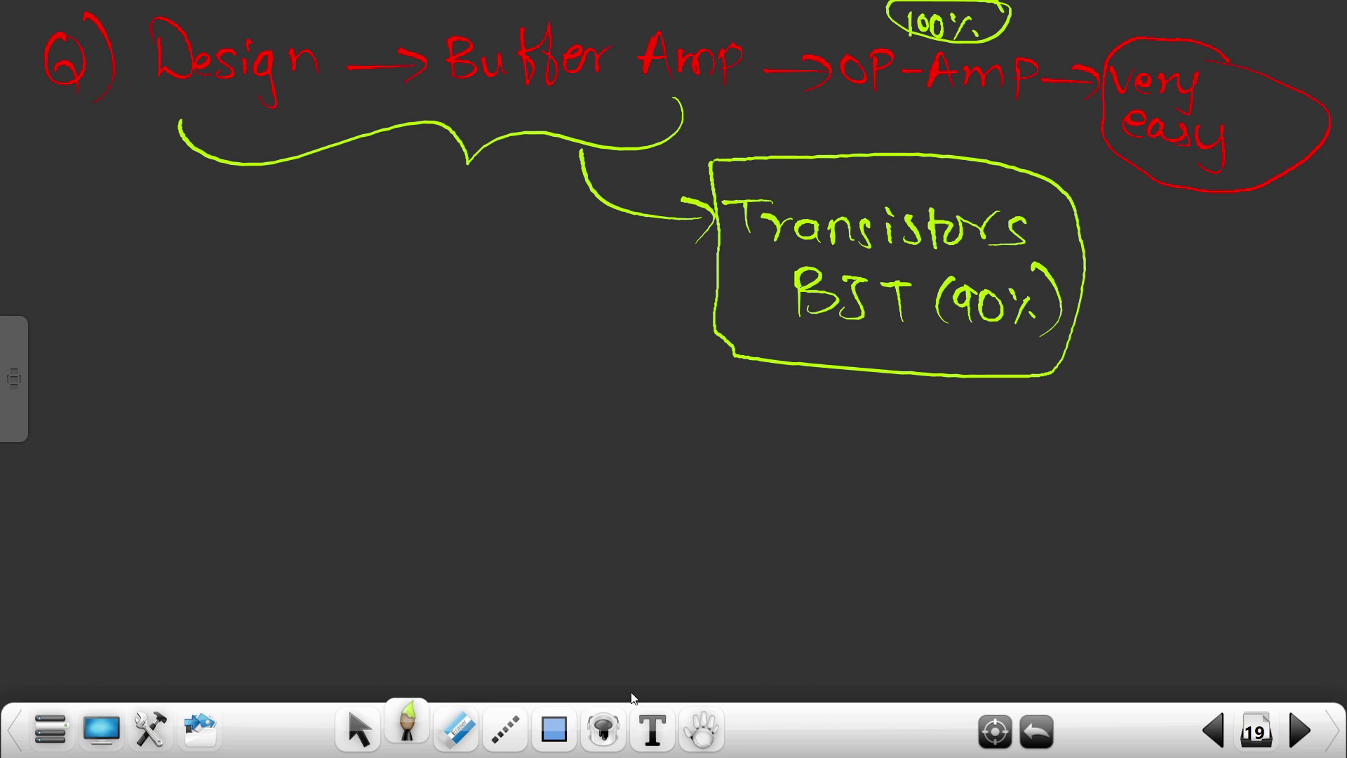
# Draw a large orange rectangle in the middle of page 20
pyautogui.click(1297, 732)
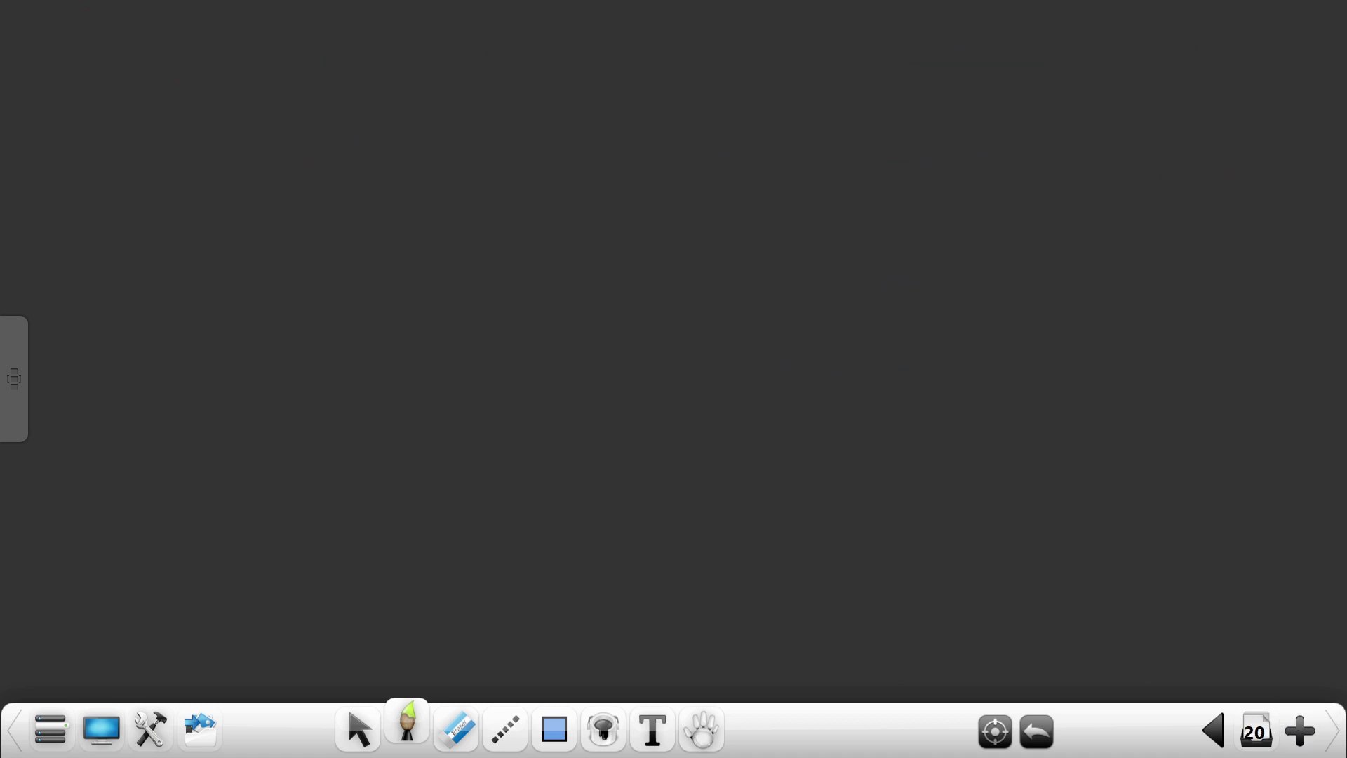
pyautogui.click(553, 730)
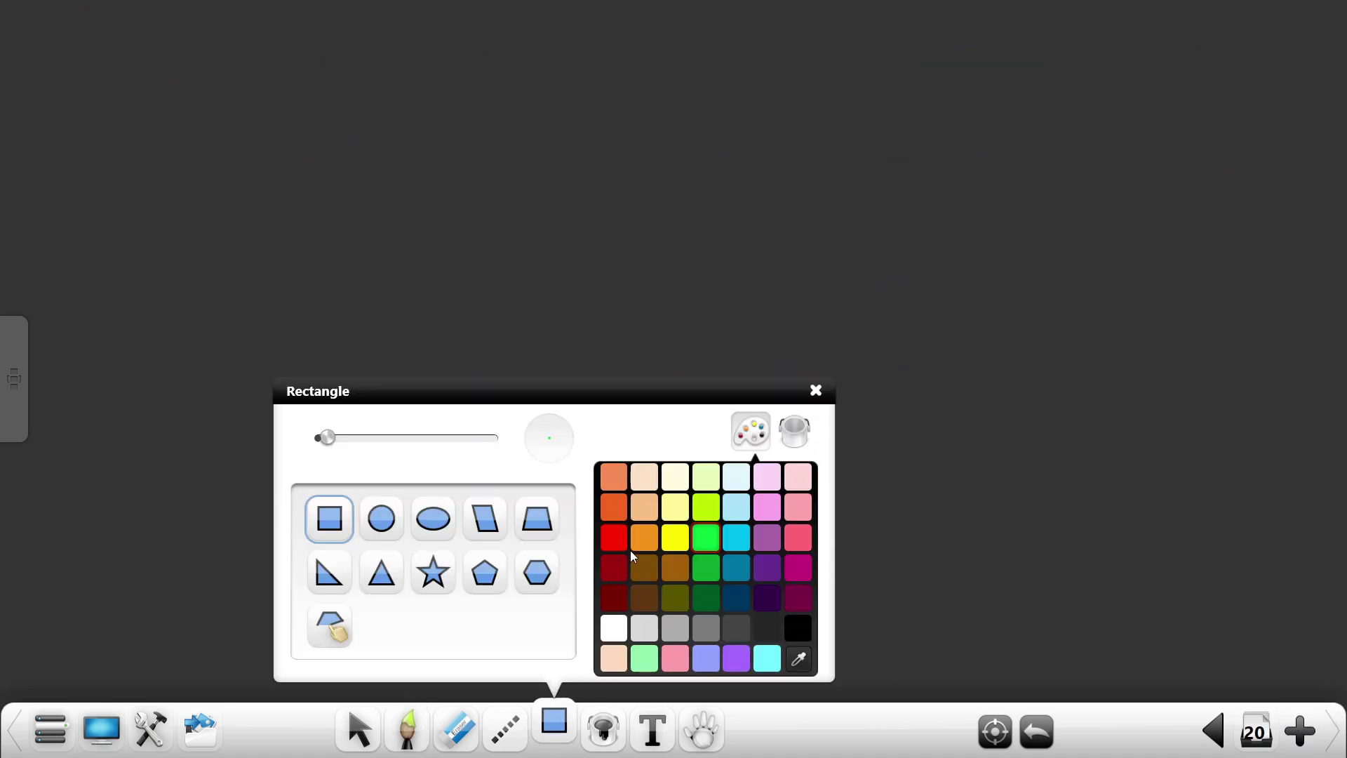
pyautogui.click(644, 538)
pyautogui.click(815, 391)
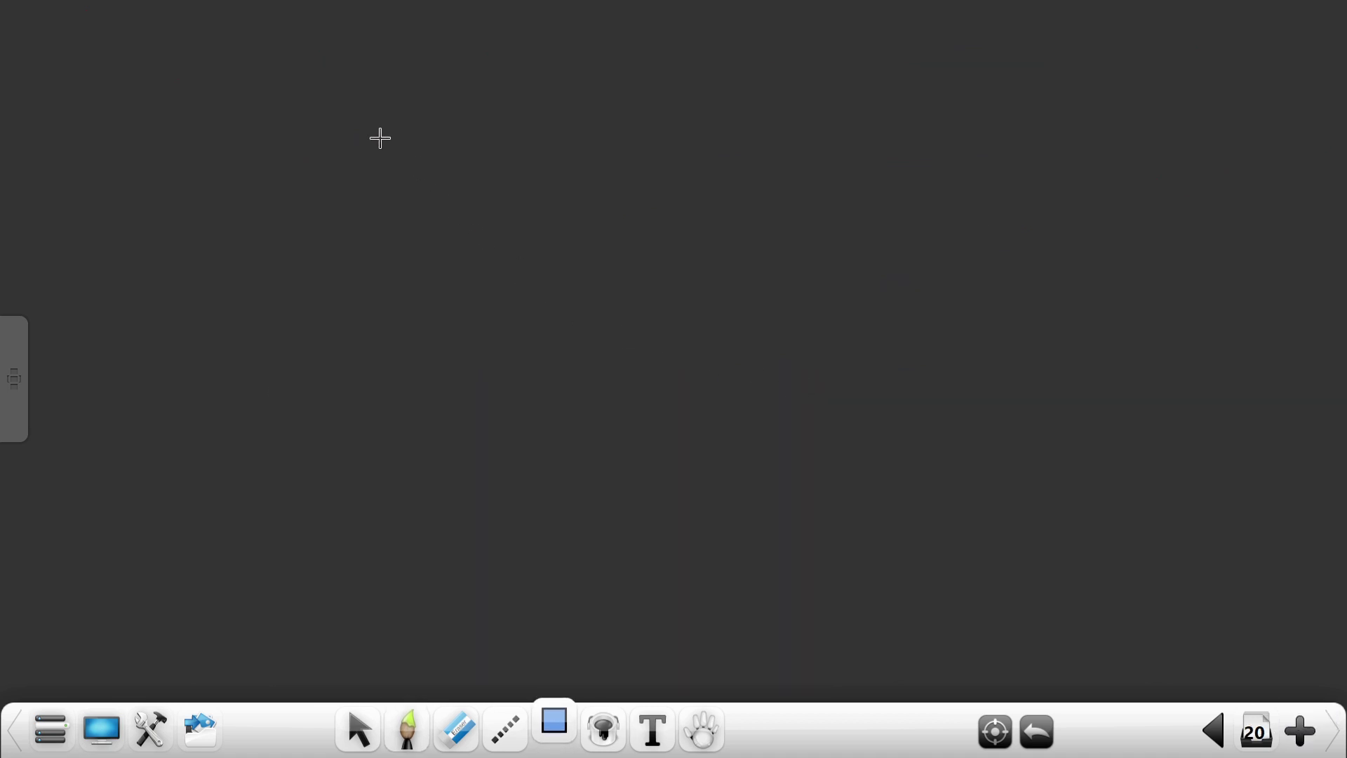
pyautogui.moveTo(380, 138)
pyautogui.mouseDown()
pyautogui.moveTo(677, 491)
pyautogui.moveTo(941, 523)
pyautogui.moveTo(935, 541)
pyautogui.mouseUp()
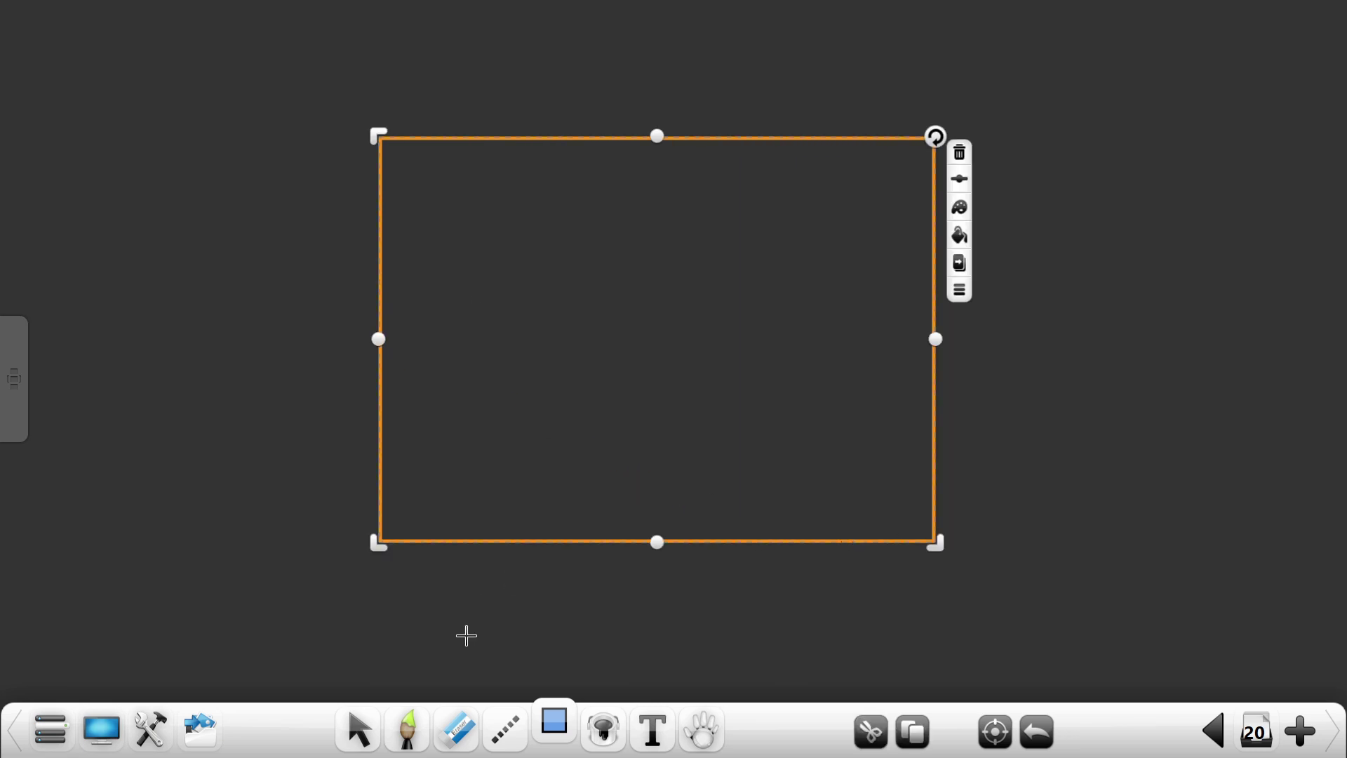
# Handwrite "Integrated Circuit" in bright green along the orange rectangle's lower edge, with "(IC)" above "Circuit"
pyautogui.click(407, 730)
pyautogui.click(559, 526)
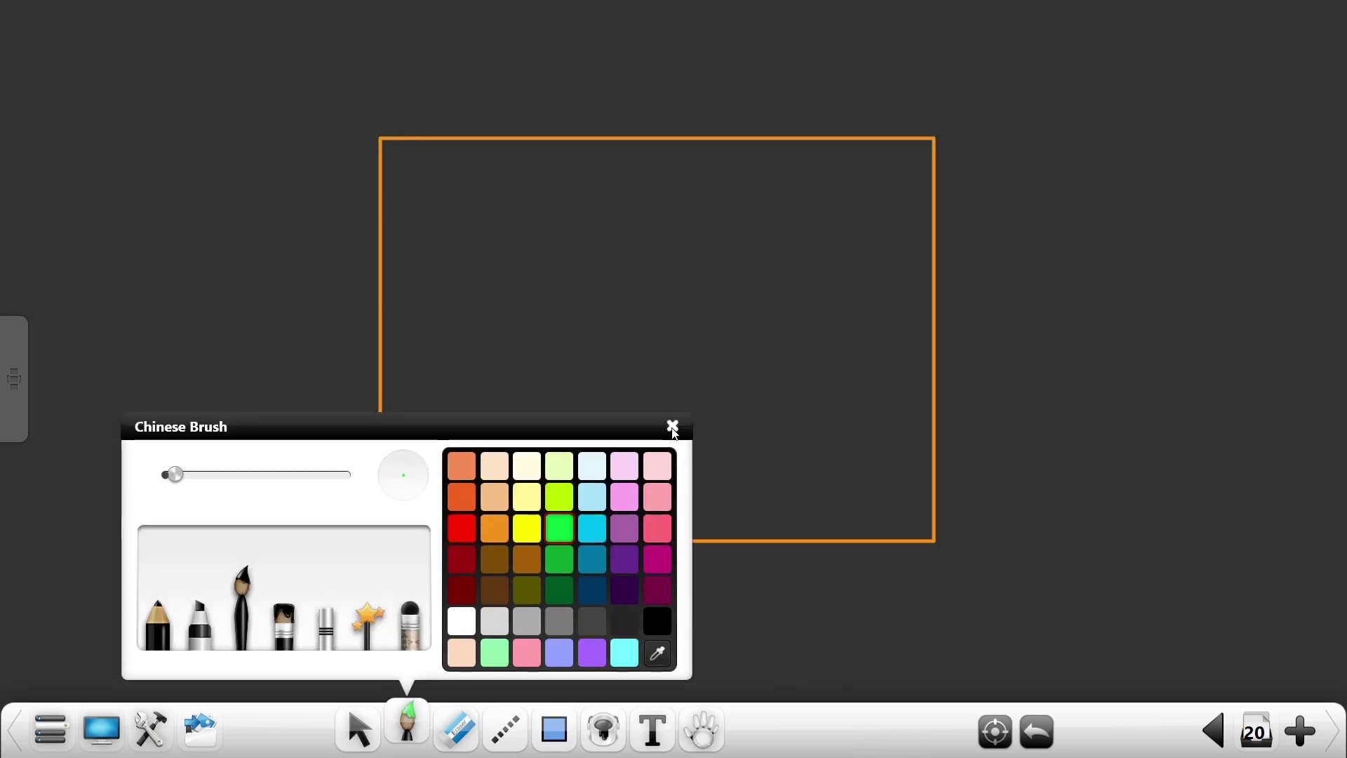
pyautogui.click(672, 426)
pyautogui.hotkey('ctrl', 'z')
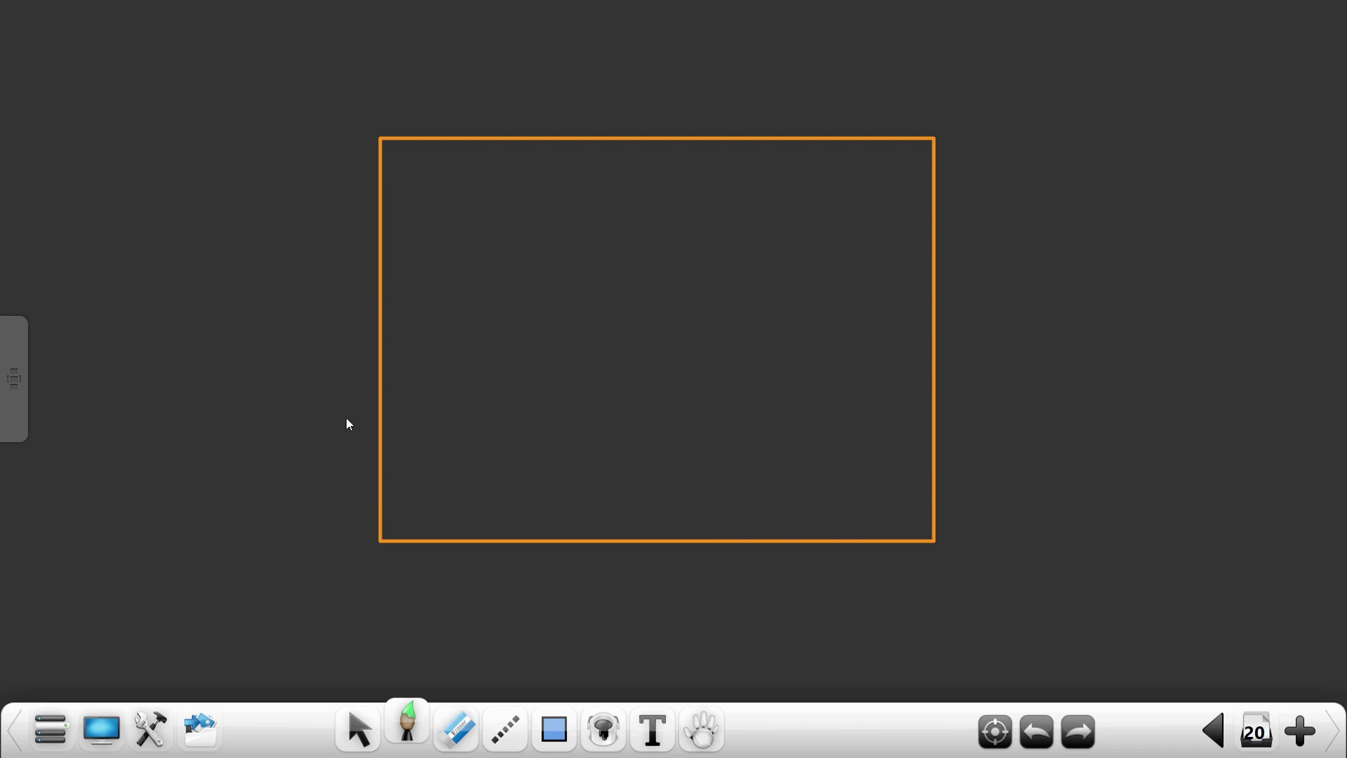
pyautogui.moveTo(450, 484); pyautogui.dragTo(483, 484)
pyautogui.moveTo(460, 484); pyautogui.dragTo(460, 513)
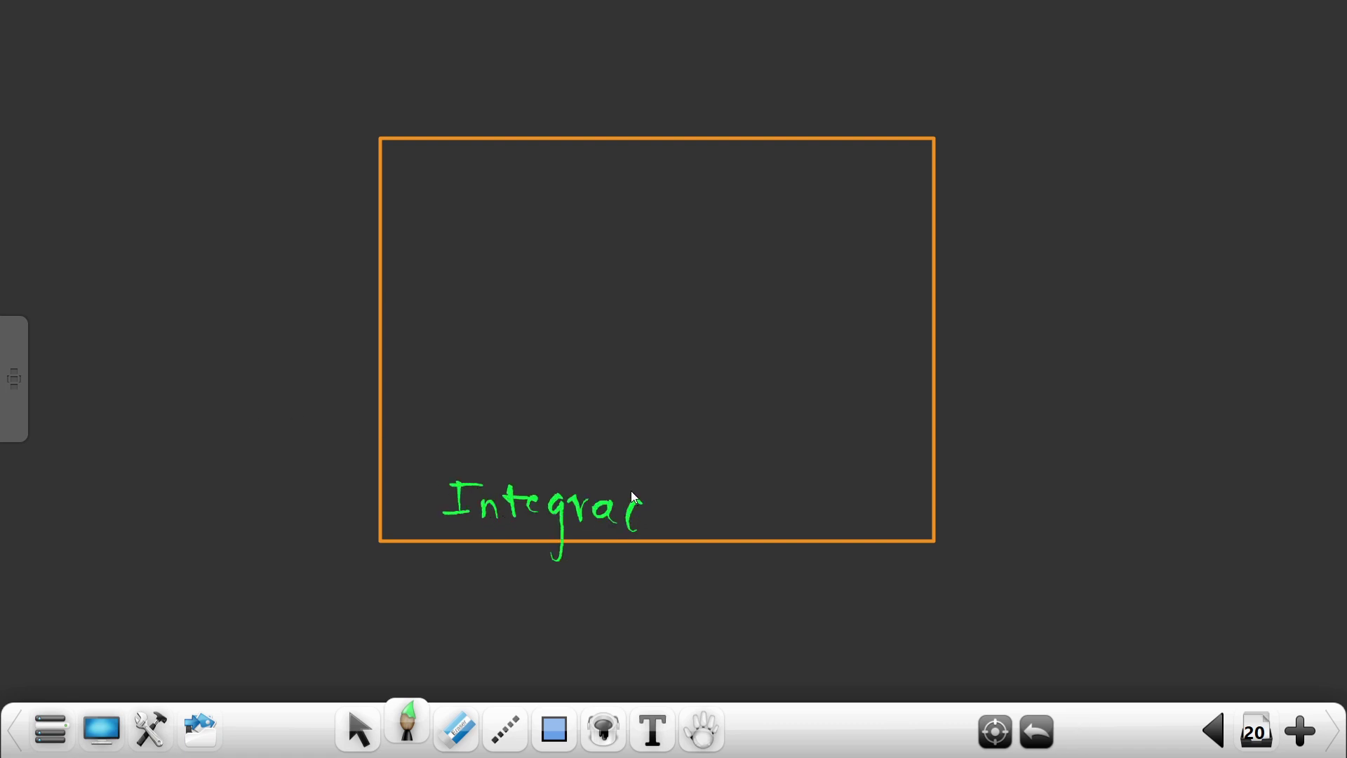
pyautogui.hotkey('ctrl', 'z')
pyautogui.moveTo(627, 487); pyautogui.dragTo(628, 528)
pyautogui.moveTo(612, 518); pyautogui.dragTo(631, 510)
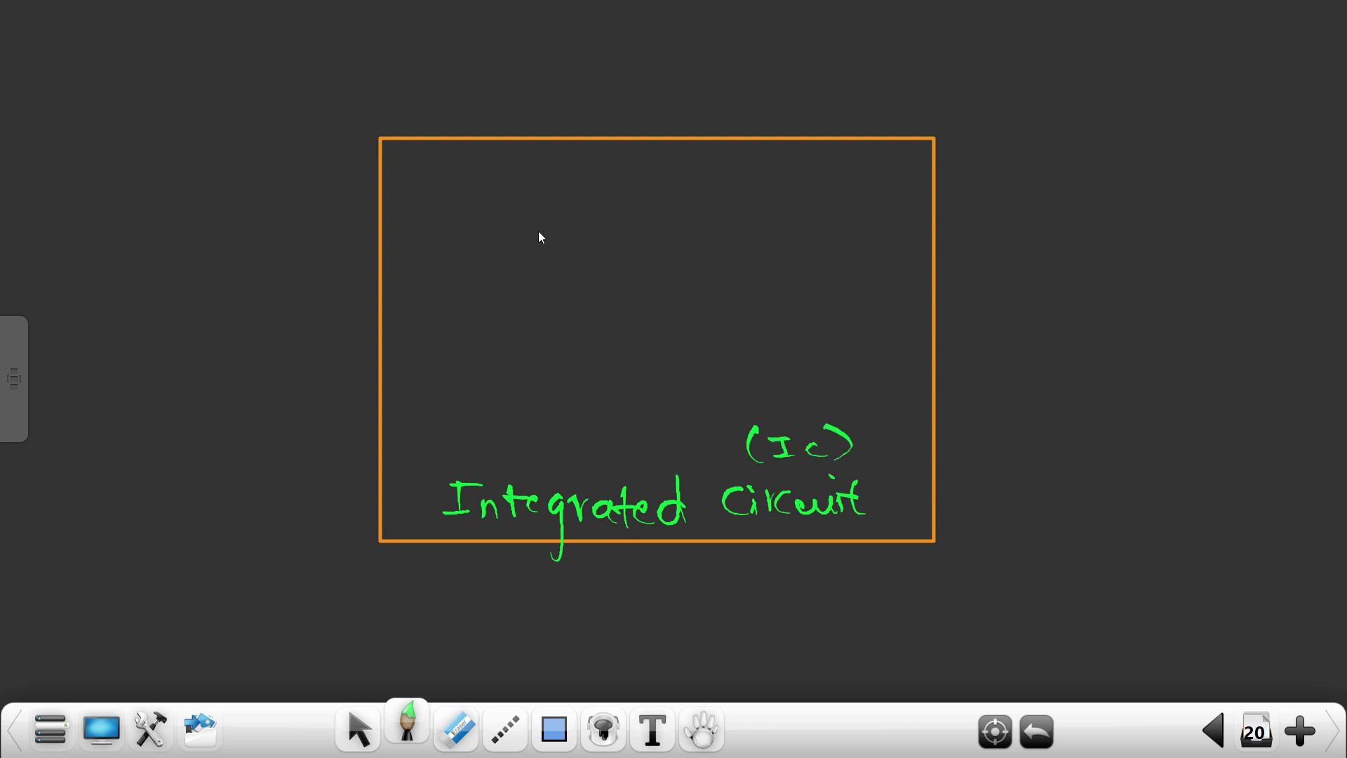
# Draw two small green boxes in the upper part of the rectangle, labelled "S1" and "S2"
pyautogui.moveTo(438, 204); pyautogui.dragTo(527, 273)
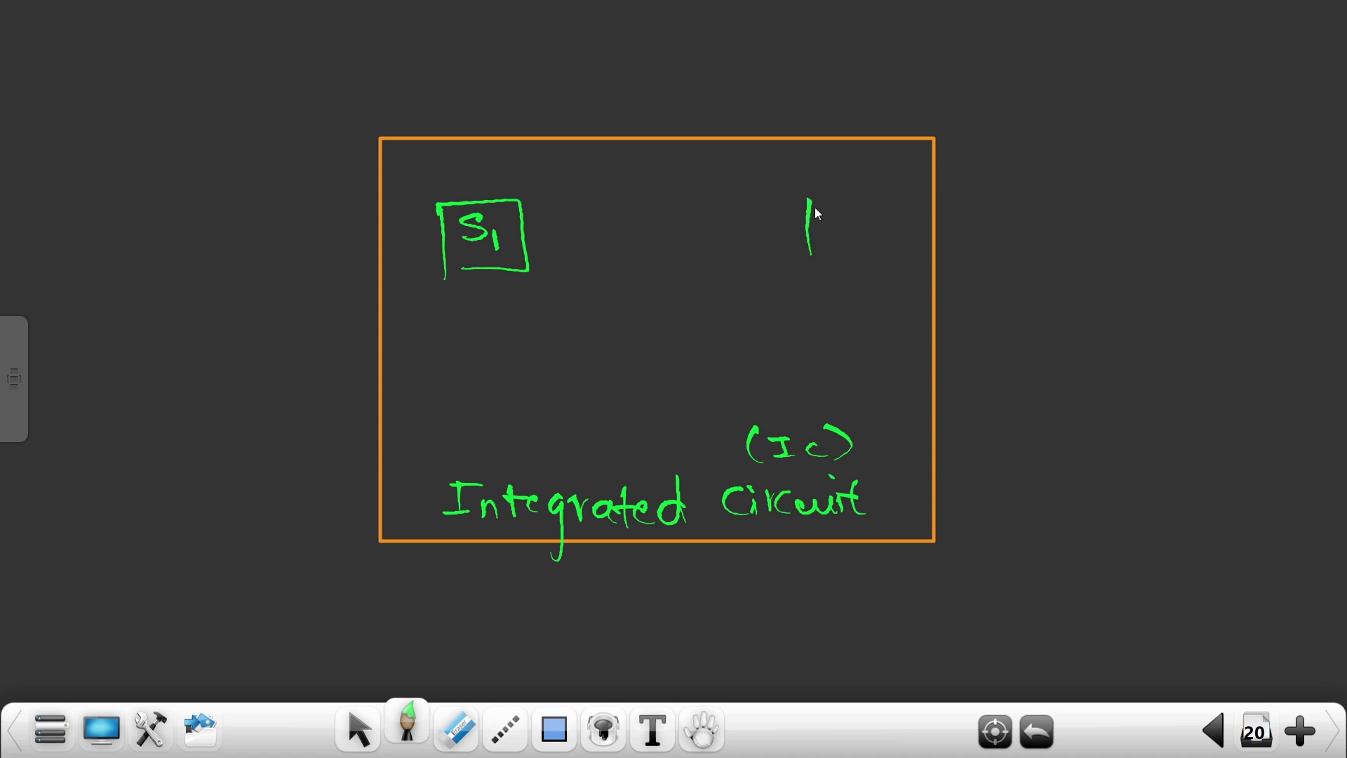
pyautogui.moveTo(808, 200)
pyautogui.mouseDown()
pyautogui.moveTo(867, 201)
pyautogui.moveTo(817, 240)
pyautogui.mouseUp()
pyautogui.moveTo(845, 226); pyautogui.dragTo(864, 244)
# In pale yellow, join S1 to S2, write "100%" under S1 and "40%" under S2, and circle a "60% → loss" note
pyautogui.click(409, 715)
pyautogui.click(534, 519)
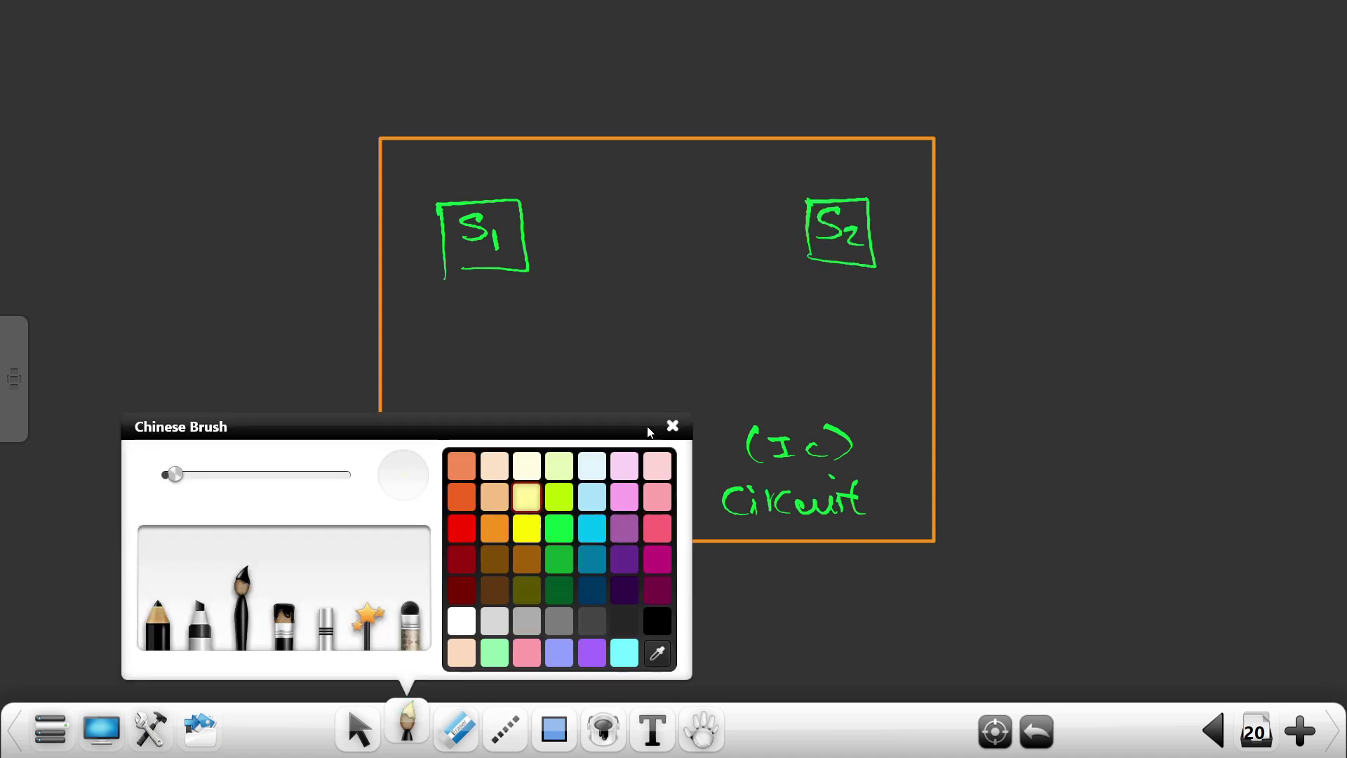
pyautogui.click(672, 424)
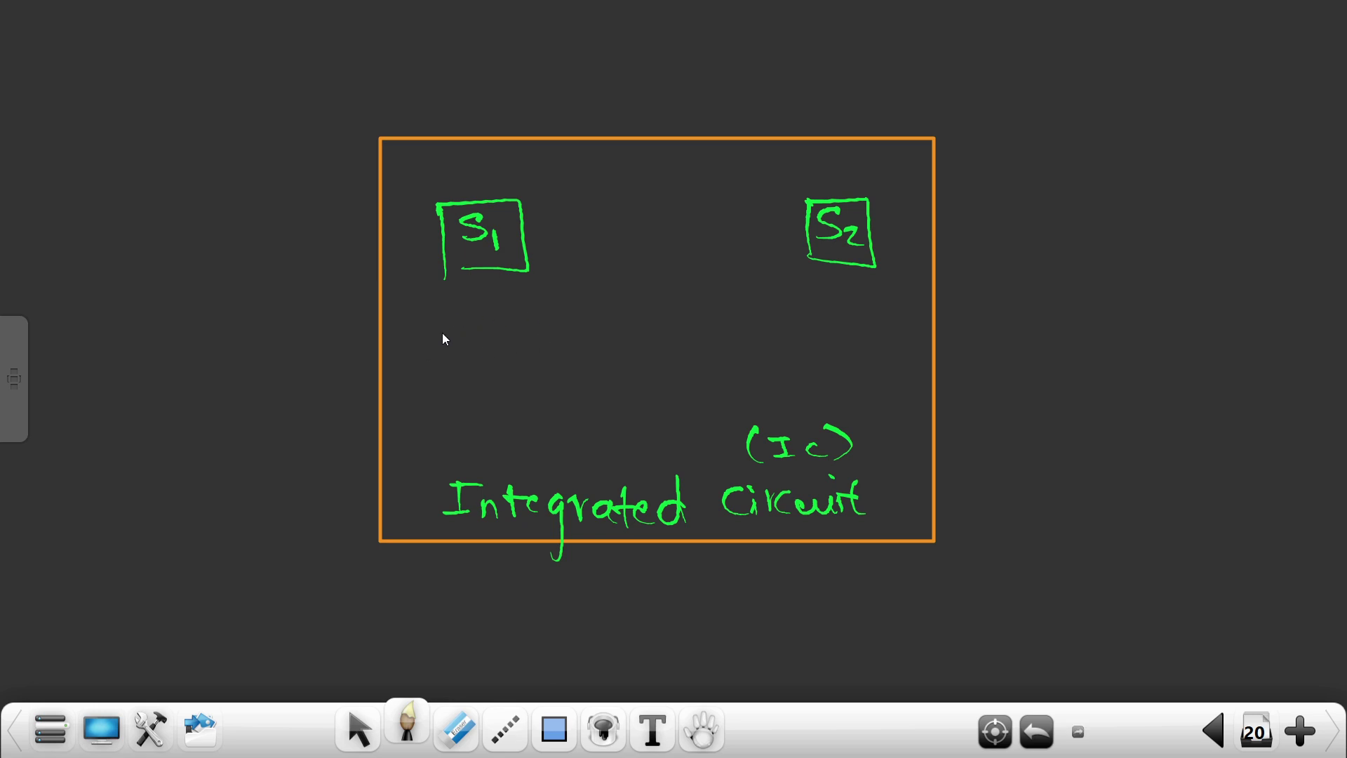
pyautogui.moveTo(441, 307)
pyautogui.mouseDown()
pyautogui.moveTo(447, 341)
pyautogui.moveTo(462, 313)
pyautogui.mouseUp()
pyautogui.moveTo(521, 237); pyautogui.dragTo(822, 234)
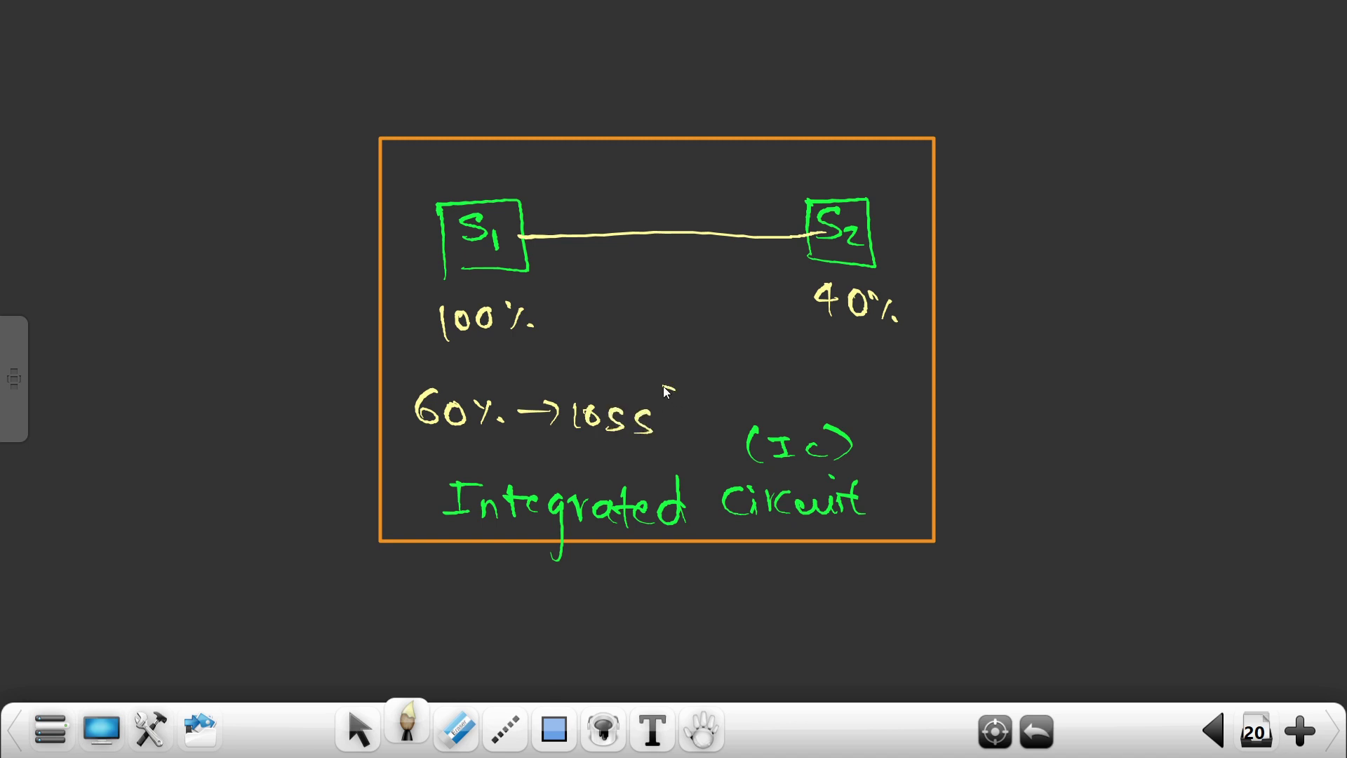
pyautogui.moveTo(663, 386)
pyautogui.mouseDown()
pyautogui.moveTo(408, 375)
pyautogui.moveTo(509, 458)
pyautogui.mouseUp()
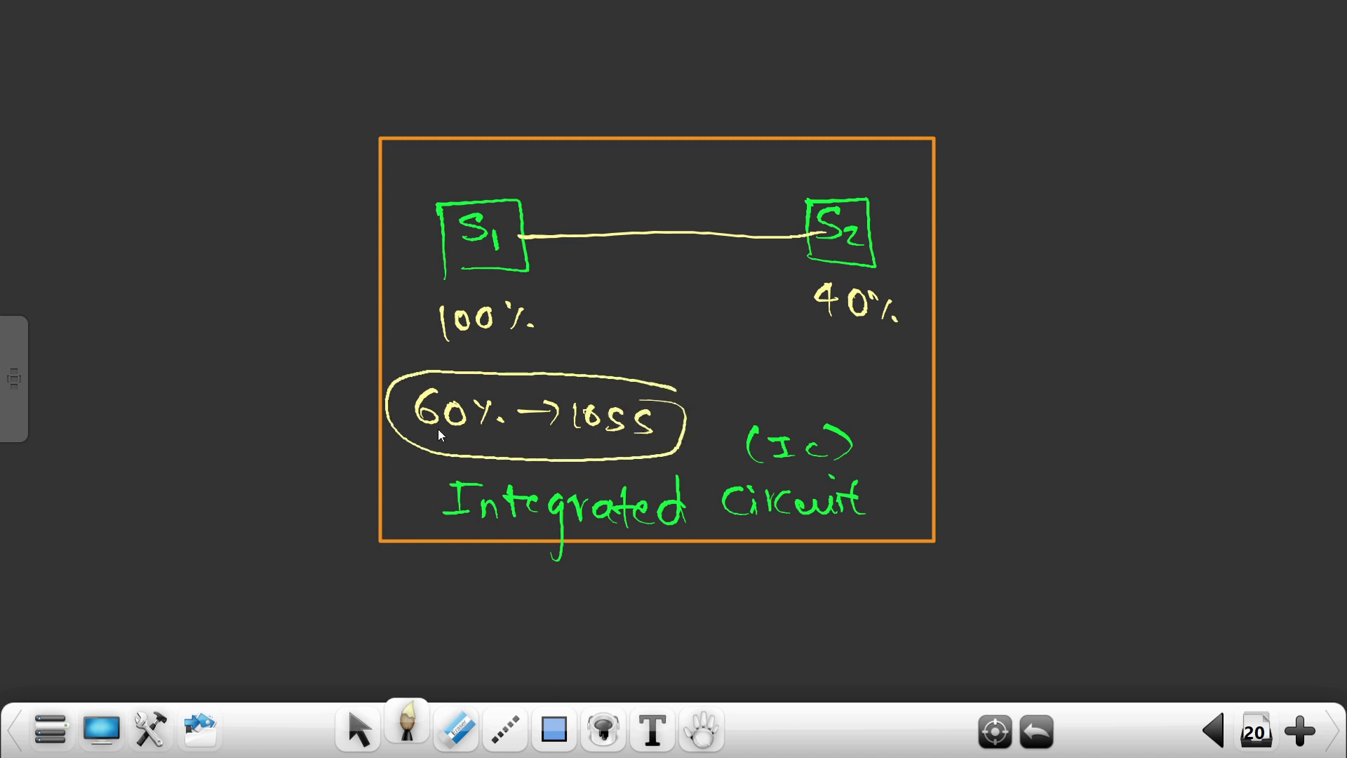
# Erase the pale yellow line connecting S1 and S2
pyautogui.click(456, 728)
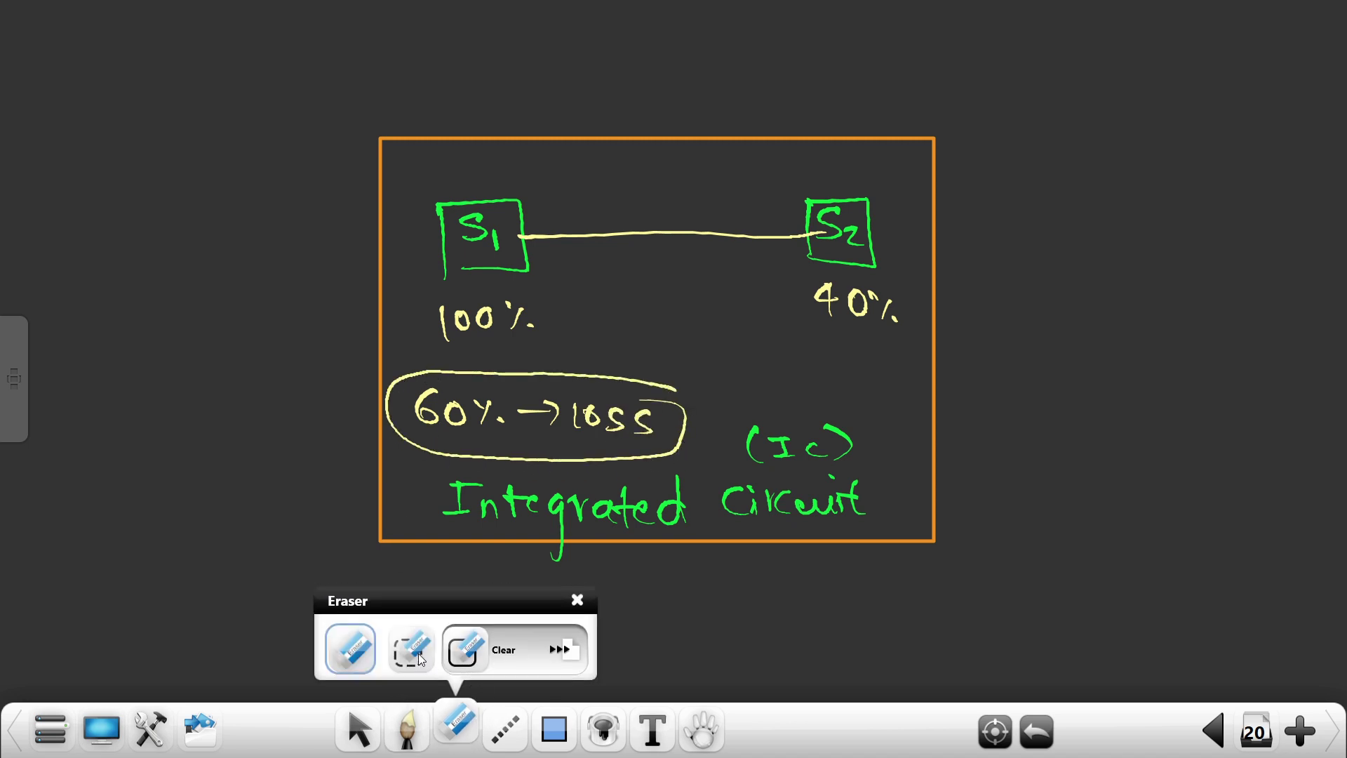
pyautogui.click(410, 649)
pyautogui.click(639, 235)
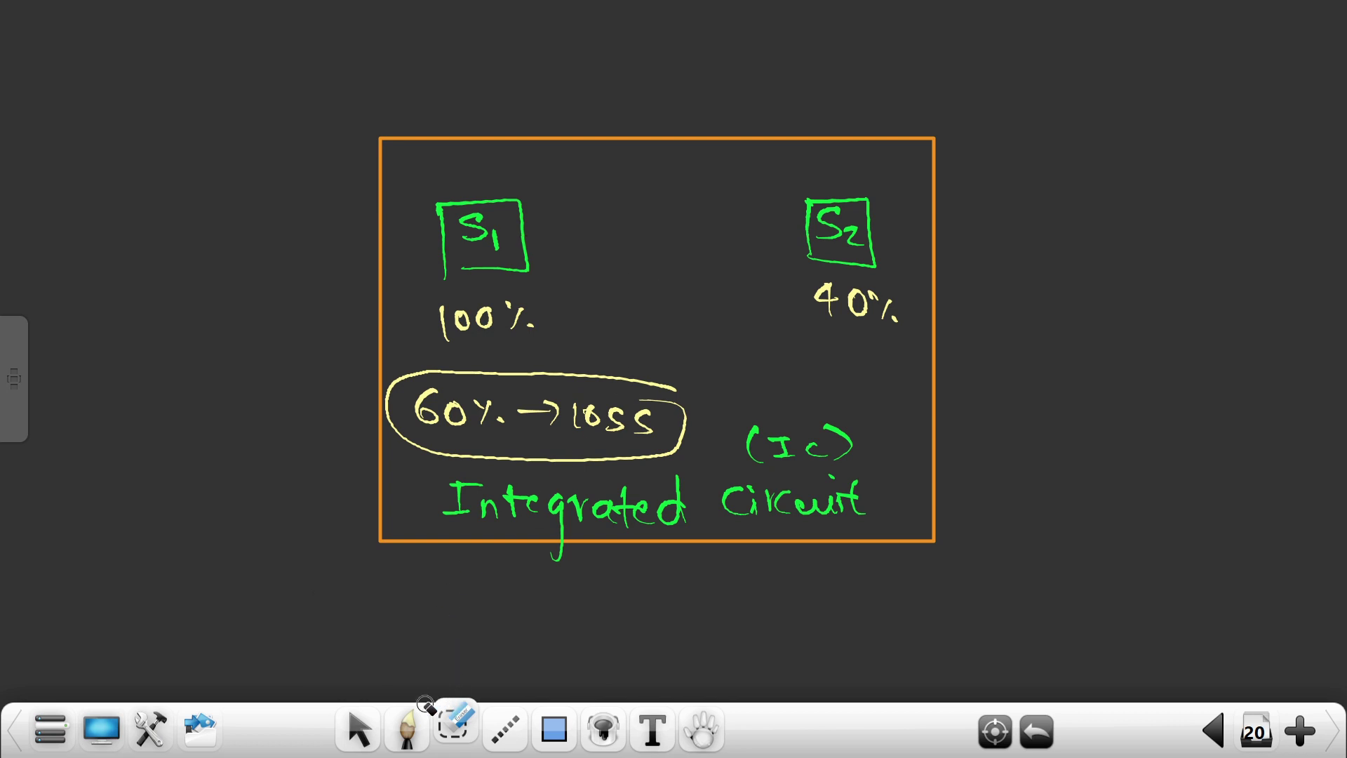
# In pink, draw a triangular buffer labelled "B" between S1 and S2 and connect it to both boxes
pyautogui.click(403, 723)
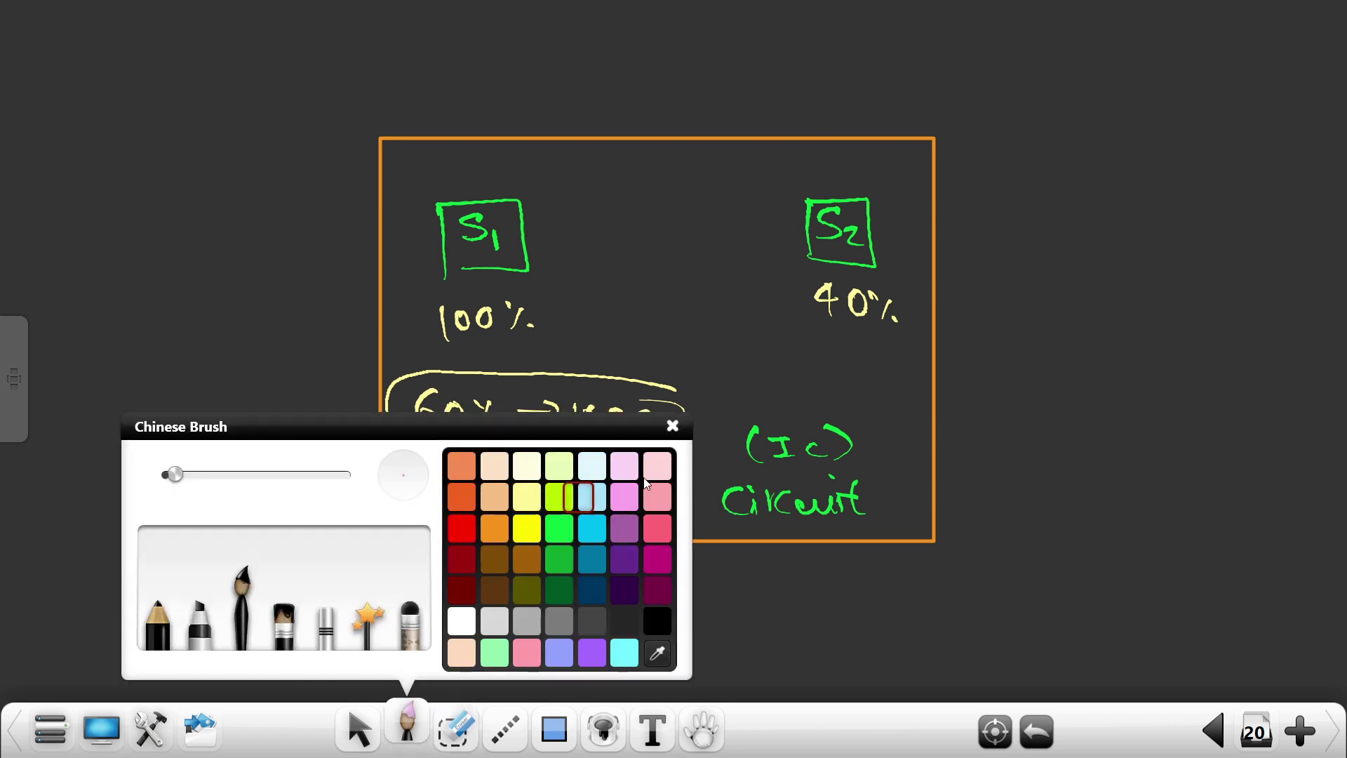
pyautogui.click(625, 496)
pyautogui.hotkey('ctrl', 'z')
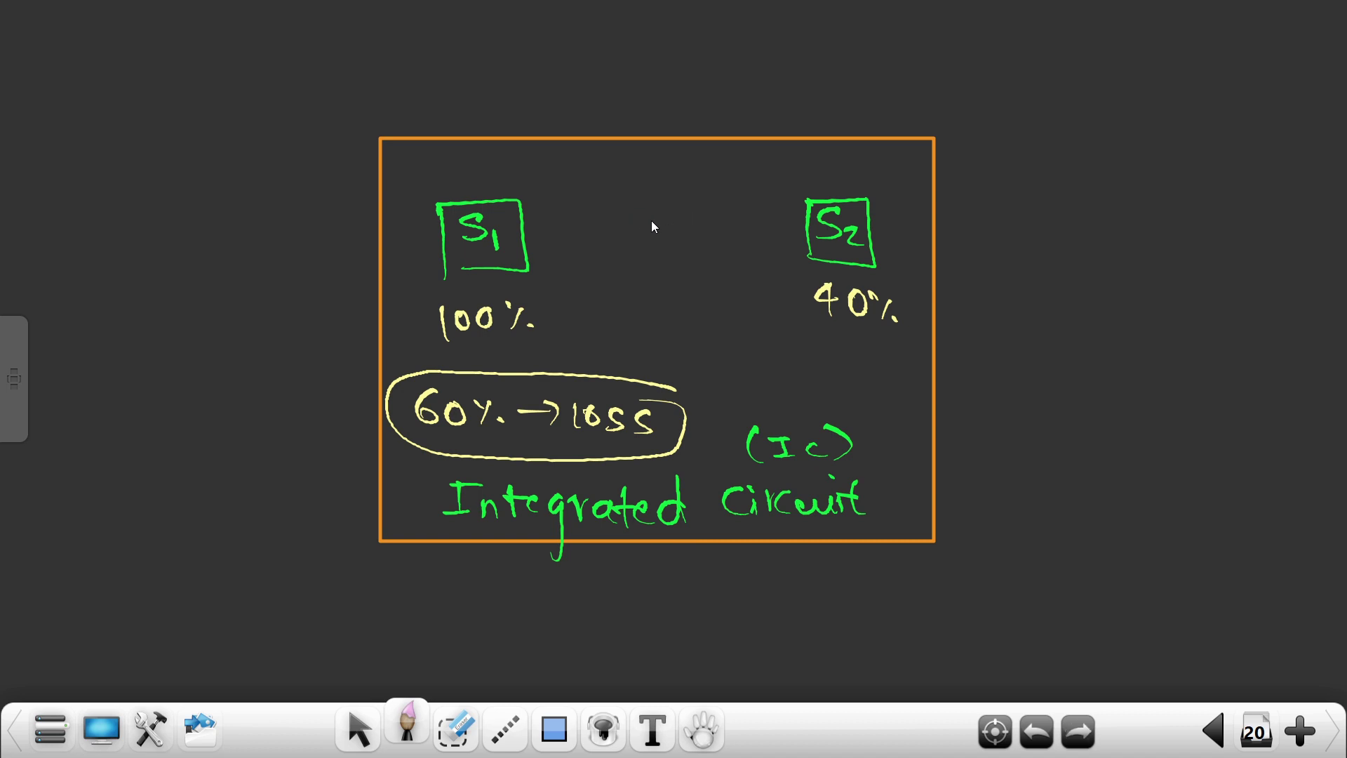
pyautogui.moveTo(634, 195); pyautogui.dragTo(635, 241)
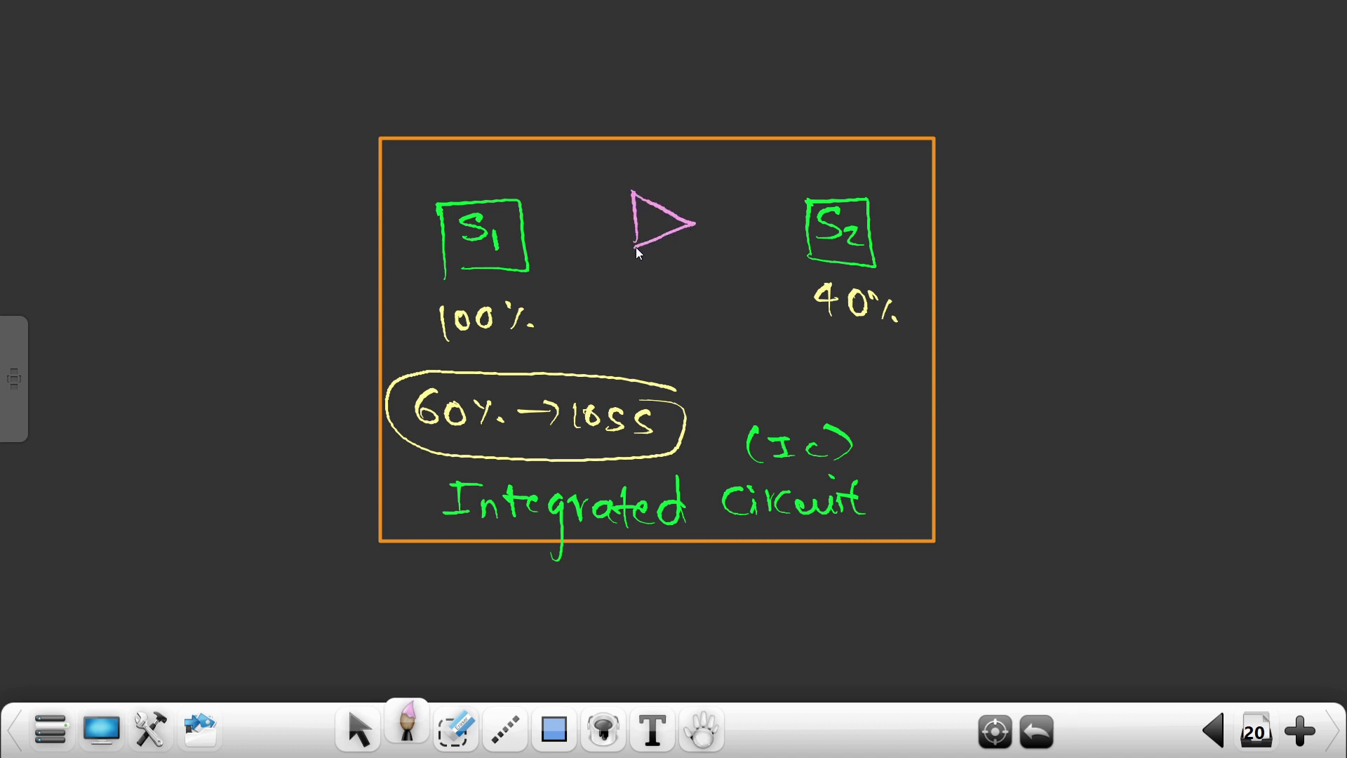
pyautogui.moveTo(627, 216); pyautogui.dragTo(635, 216)
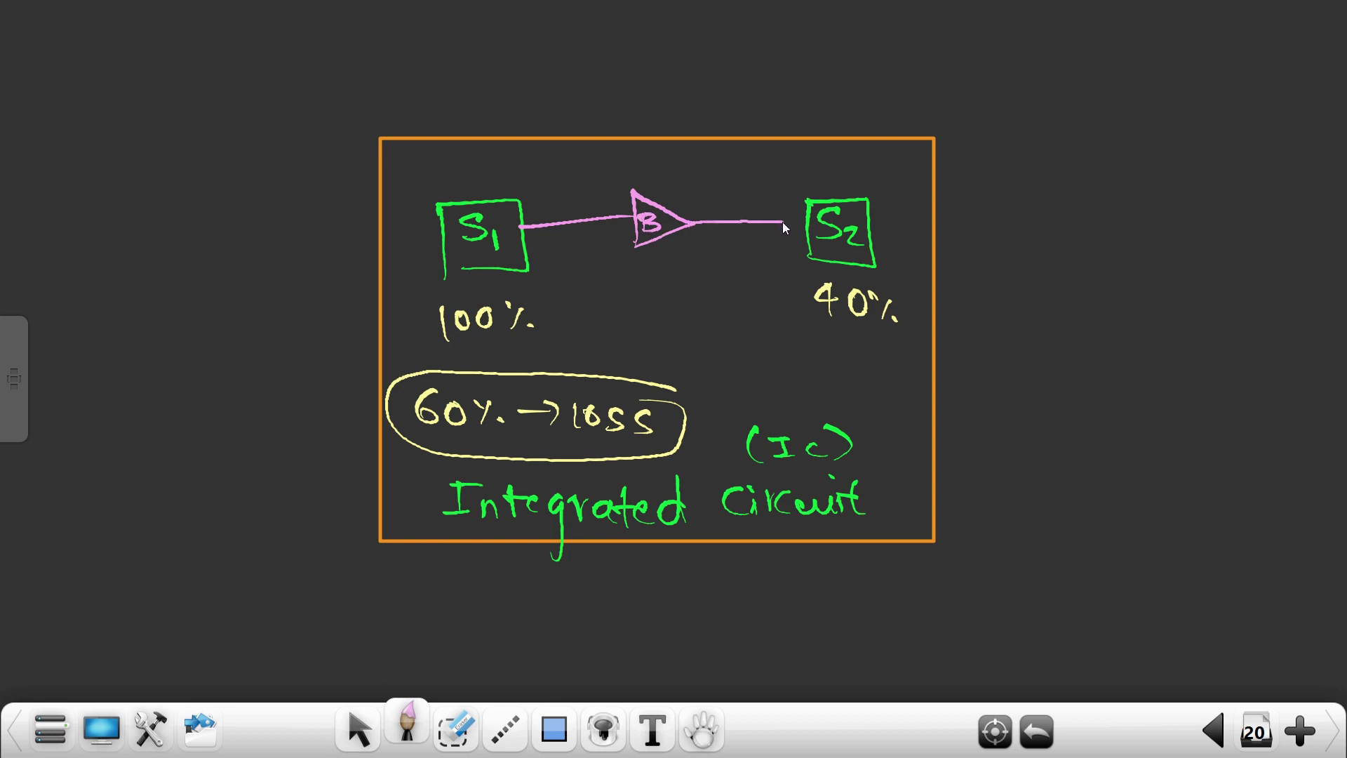
pyautogui.moveTo(783, 222); pyautogui.dragTo(811, 223)
# Label the buffer "Transistor" by an arrow, write "⇒ OP-Amp" beside the rectangle, and add curved signal arrows with "90%" under the buffer
pyautogui.moveTo(663, 198); pyautogui.dragTo(702, 122)
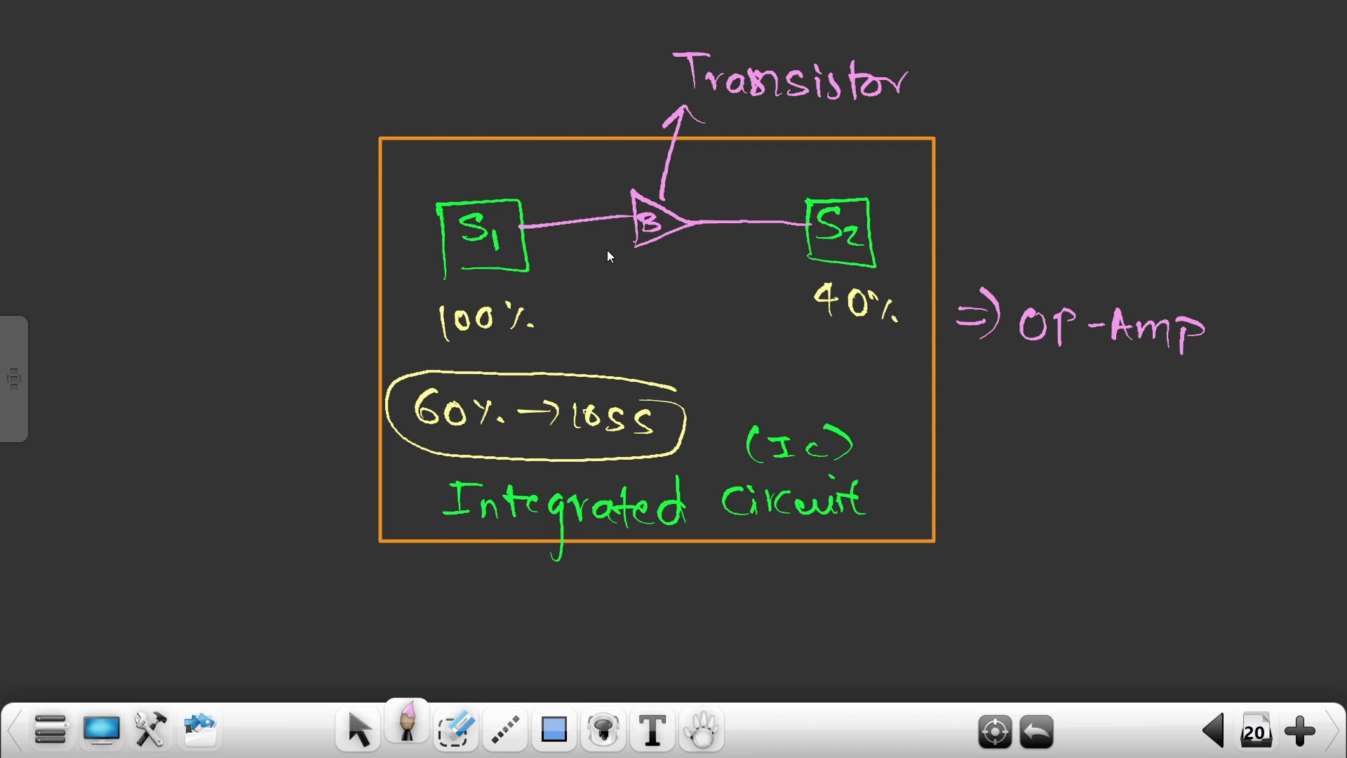
pyautogui.moveTo(609, 252)
pyautogui.mouseDown()
pyautogui.moveTo(662, 275)
pyautogui.moveTo(688, 254)
pyautogui.mouseUp()
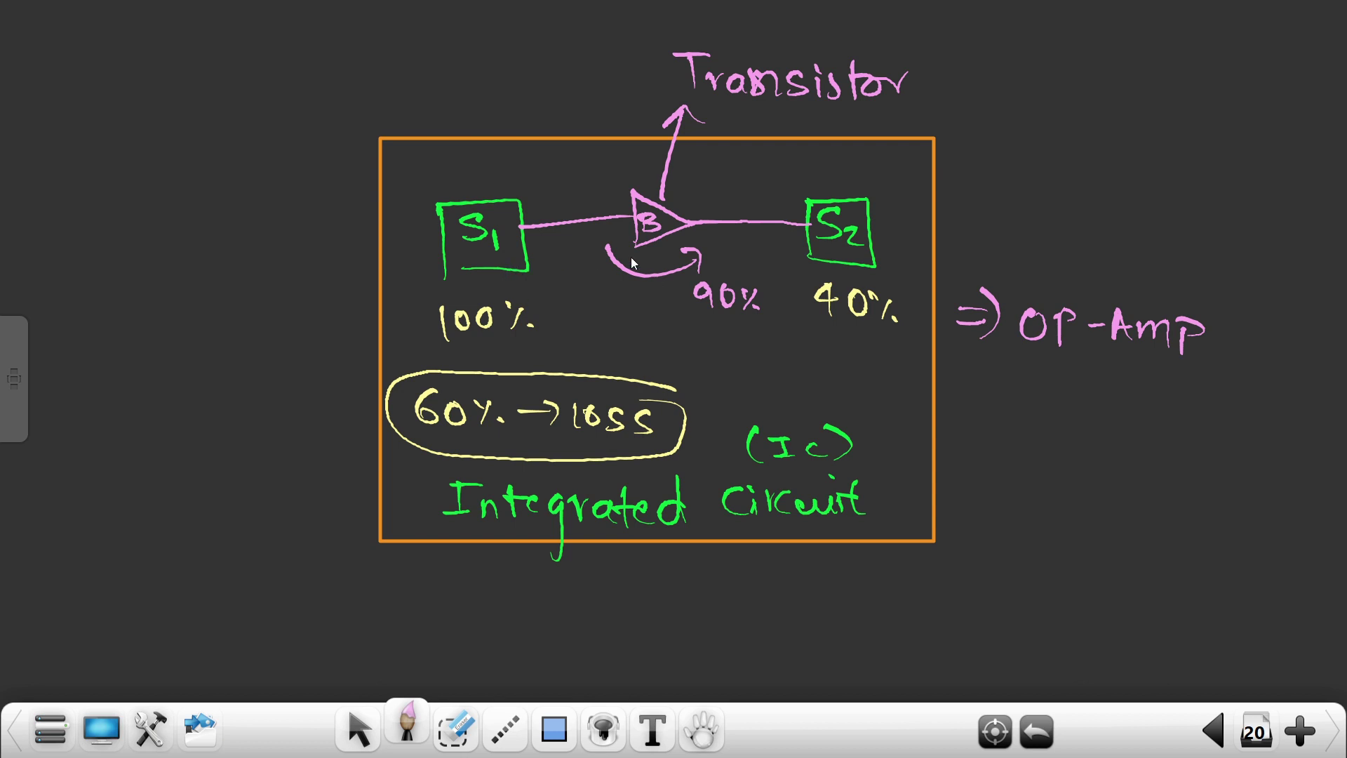
pyautogui.moveTo(767, 180); pyautogui.dragTo(798, 171)
# Draw an arrow from the buffer to the handwritten words "Size very less" and box the word "Transistor"
pyautogui.moveTo(638, 198); pyautogui.dragTo(569, 99)
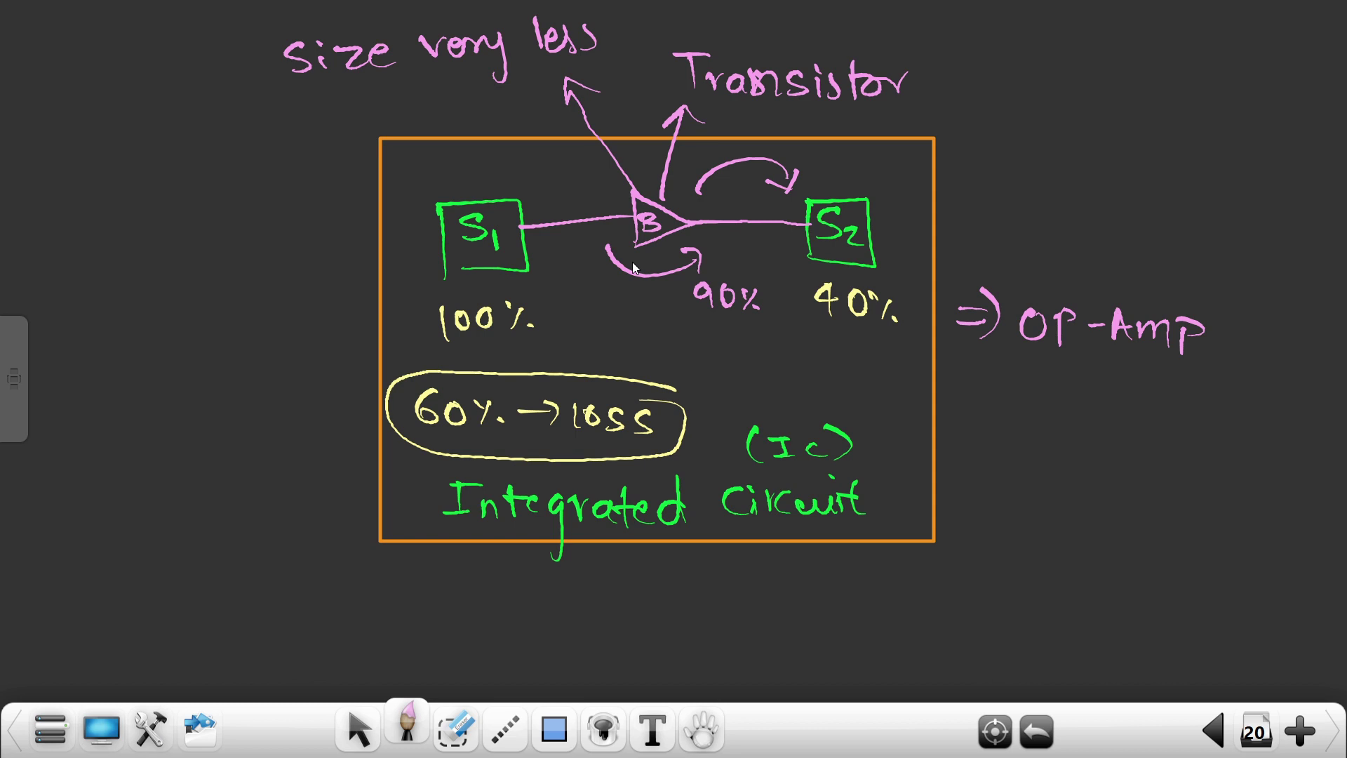
pyautogui.moveTo(680, 72)
pyautogui.mouseDown()
pyautogui.moveTo(757, 121)
pyautogui.moveTo(928, 98)
pyautogui.moveTo(726, 42)
pyautogui.mouseUp()
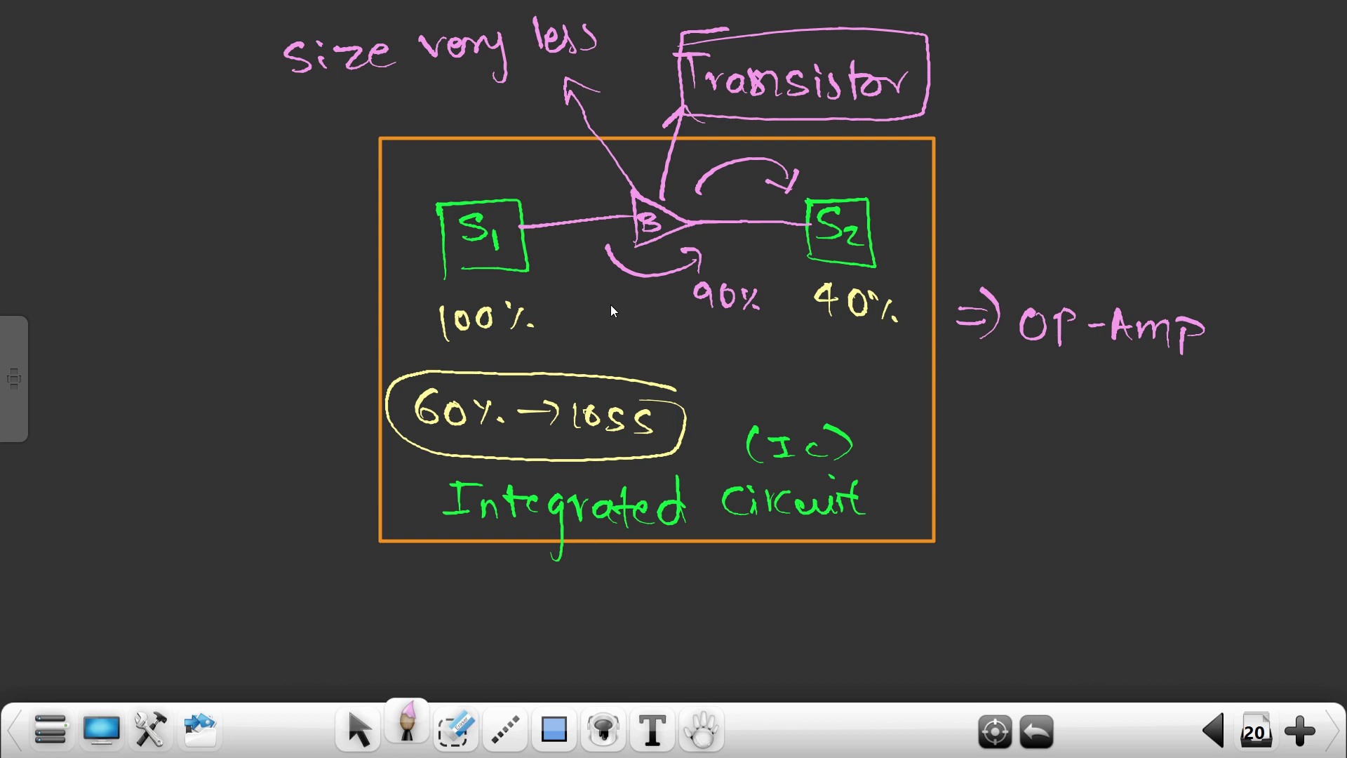
# Underline "OP-Amp" twice and start an arrow leading down from the underline
pyautogui.moveTo(1038, 362); pyautogui.dragTo(1158, 364)
pyautogui.moveTo(1162, 375); pyautogui.dragTo(990, 381)
pyautogui.moveTo(1070, 384); pyautogui.dragTo(1050, 428)
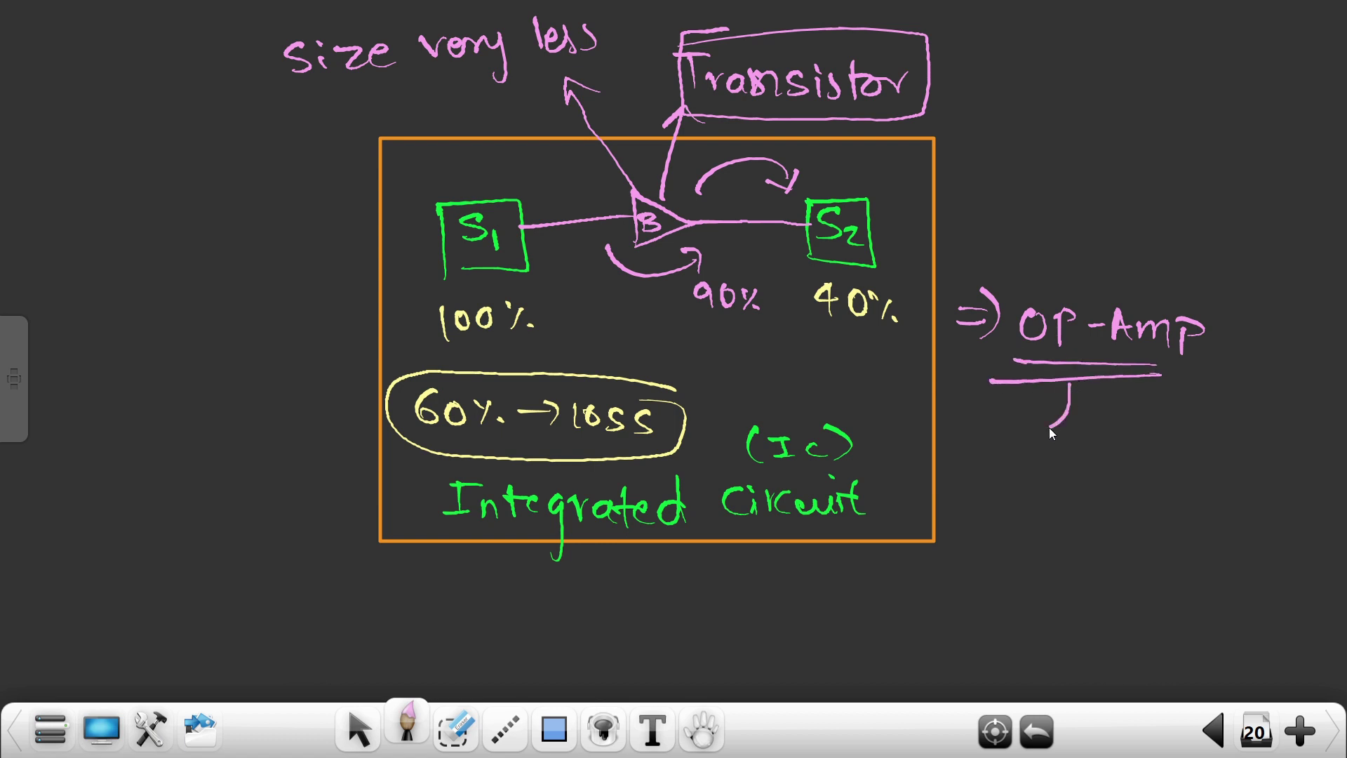